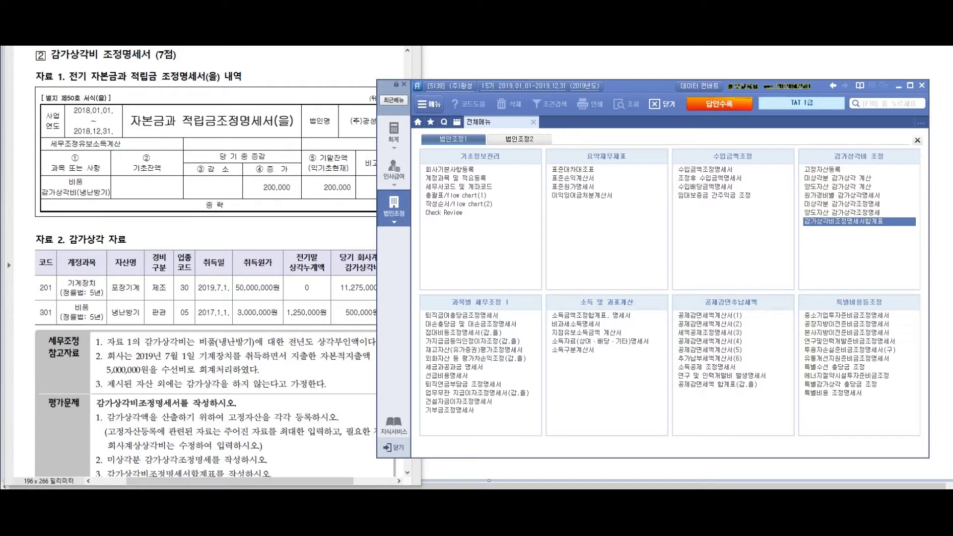
- Switch to the problem document and ink-mark the 2018 fiscal year, the 비품 item and its 200,000 increase, adding a handwritten note
key(alt+Tab)
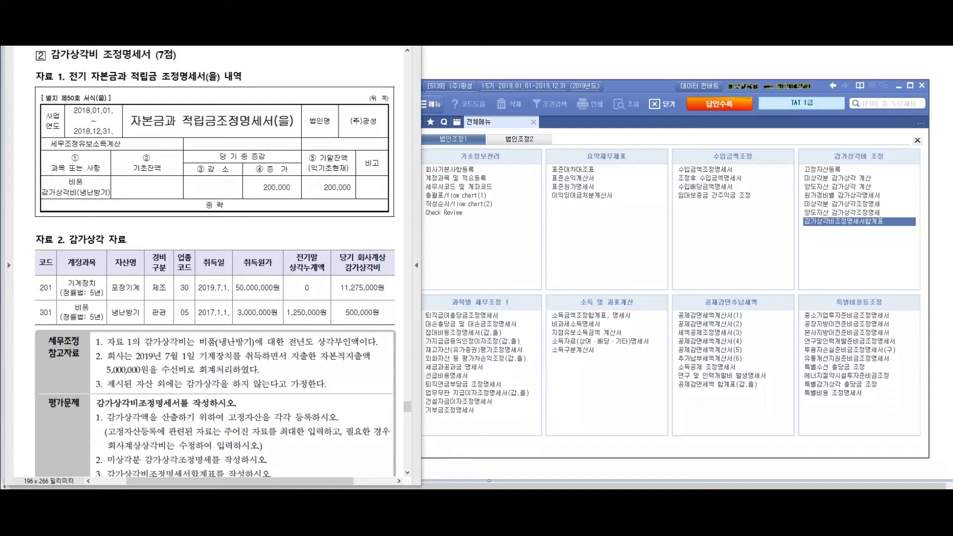
drag(162, 89, 218, 88)
mouse_move(96, 94)
mouse_down()
mouse_move(64, 145)
mouse_move(121, 111)
mouse_move(69, 99)
mouse_up()
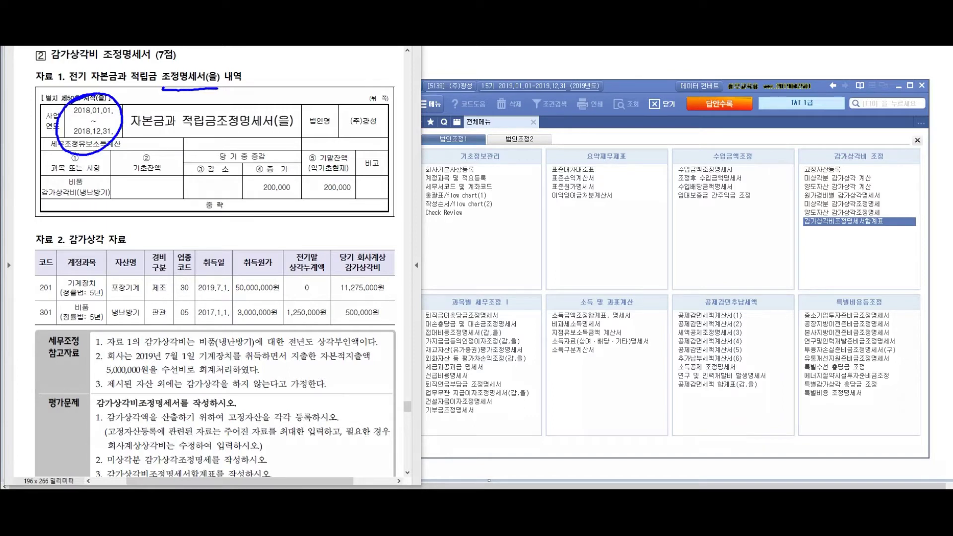
mouse_move(79, 209)
mouse_down()
mouse_move(72, 163)
mouse_move(74, 208)
mouse_up()
mouse_move(266, 159)
mouse_down()
mouse_move(244, 165)
mouse_move(302, 169)
mouse_move(238, 162)
mouse_move(302, 113)
mouse_move(312, 122)
mouse_move(300, 119)
mouse_up()
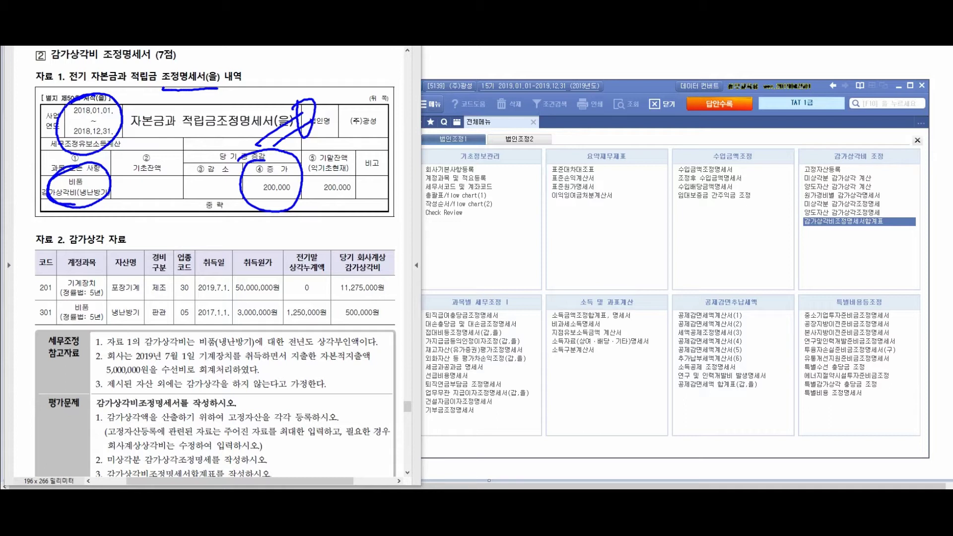
drag(350, 71, 327, 124)
mouse_move(339, 91)
mouse_down()
mouse_move(335, 114)
mouse_move(364, 121)
mouse_up()
mouse_move(364, 84)
mouse_down()
mouse_move(359, 104)
mouse_move(380, 93)
mouse_up()
drag(364, 103, 387, 120)
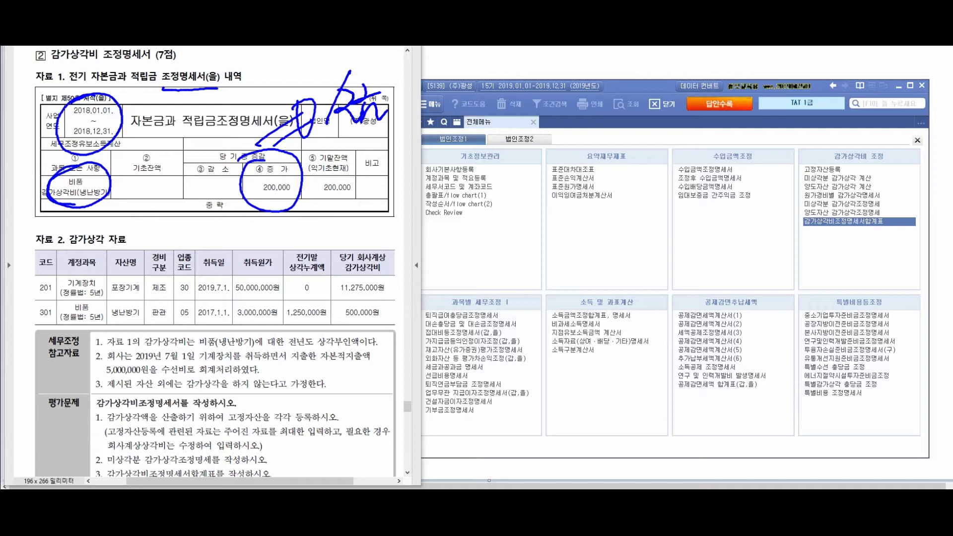
mouse_move(380, 80)
mouse_down()
mouse_move(390, 109)
mouse_move(407, 115)
mouse_move(418, 90)
mouse_move(454, 103)
mouse_up()
mouse_move(445, 101)
mouse_down()
mouse_move(465, 123)
mouse_move(468, 111)
mouse_up()
drag(344, 134, 504, 131)
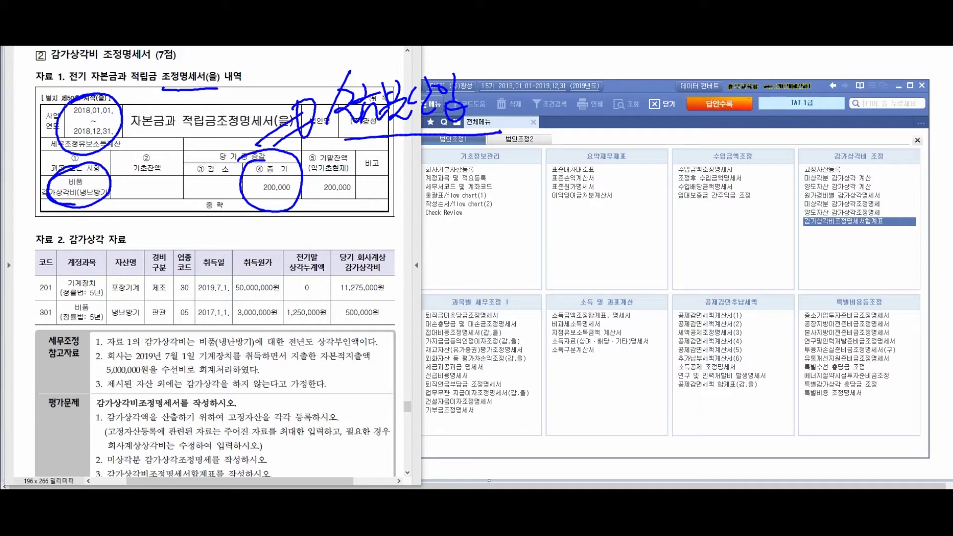
- Handwrite a note contrasting 2018.12.31 as the prior period with 2019.12.31 as the current period beside the form
mouse_move(365, 157)
mouse_down()
mouse_move(349, 187)
mouse_move(378, 190)
mouse_move(401, 157)
mouse_move(415, 186)
mouse_move(445, 189)
mouse_move(500, 156)
mouse_move(498, 183)
mouse_move(548, 183)
mouse_up()
click(519, 175)
click(553, 178)
mouse_move(561, 159)
mouse_down()
mouse_move(569, 183)
mouse_move(580, 183)
mouse_up()
mouse_move(614, 152)
mouse_down()
mouse_move(631, 179)
mouse_move(630, 166)
mouse_up()
drag(637, 152, 643, 196)
mouse_move(648, 155)
mouse_down()
mouse_move(660, 185)
mouse_move(684, 173)
mouse_up()
drag(541, 74, 524, 78)
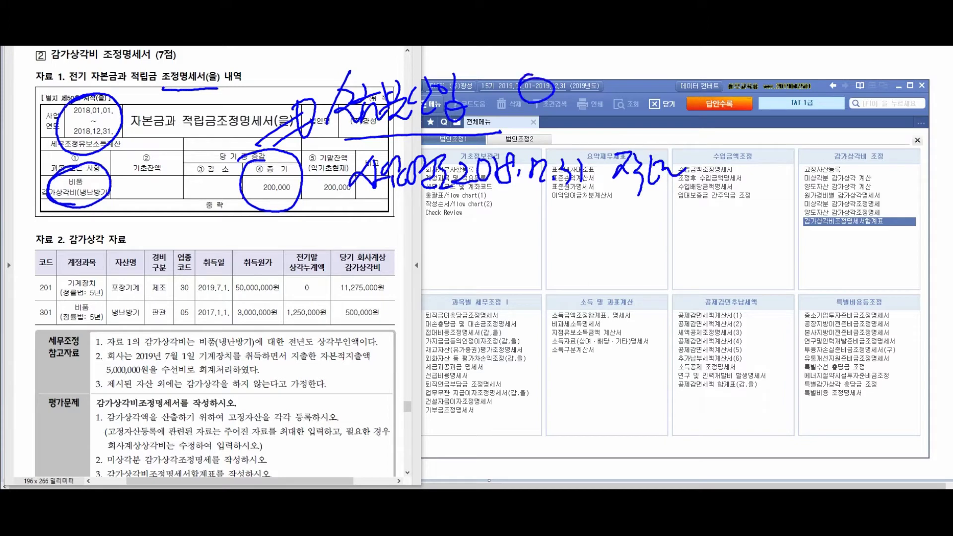
mouse_move(462, 214)
mouse_down()
mouse_move(458, 233)
mouse_move(476, 237)
mouse_up()
drag(485, 217, 498, 238)
drag(517, 206, 520, 236)
click(526, 234)
drag(540, 205, 537, 237)
mouse_move(546, 213)
mouse_down()
mouse_move(558, 240)
mouse_move(595, 239)
mouse_up()
click(566, 237)
drag(619, 212, 639, 230)
mouse_move(648, 211)
mouse_down()
mouse_move(652, 237)
mouse_move(668, 218)
mouse_move(678, 241)
mouse_up()
drag(421, 201, 781, 191)
drag(674, 113, 688, 284)
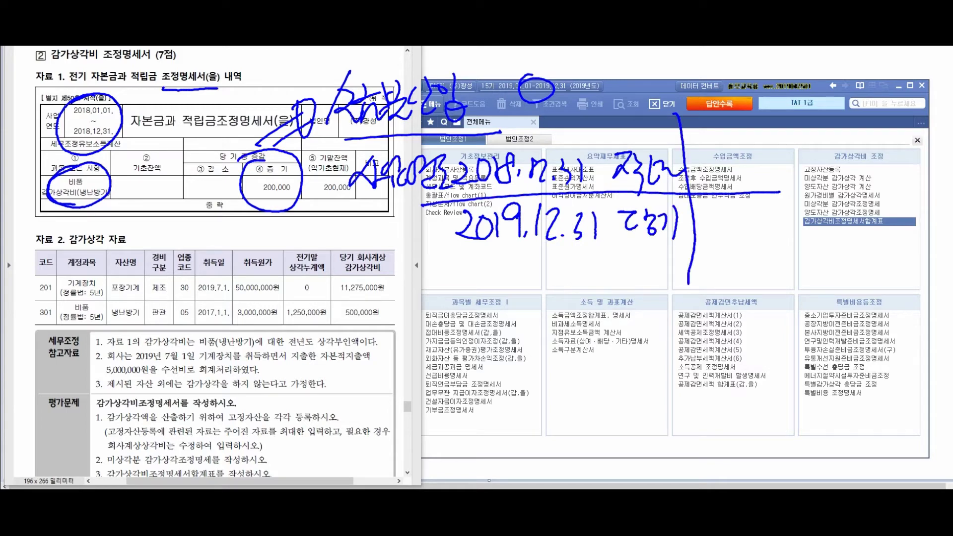
- Ink-mark the form's decrease column and the 기계장치 and 비품 rows of 자료 2, and clear all annotations
mouse_move(190, 171)
mouse_down()
mouse_move(240, 149)
mouse_move(213, 145)
mouse_move(169, 233)
mouse_up()
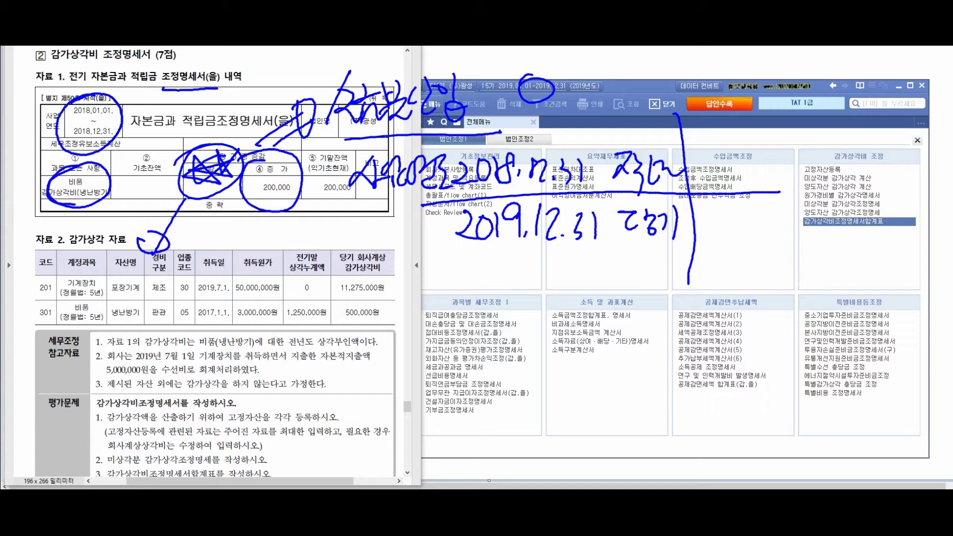
mouse_move(104, 270)
mouse_down()
mouse_move(56, 291)
mouse_move(107, 278)
mouse_move(68, 302)
mouse_move(114, 293)
mouse_up()
mouse_move(49, 318)
mouse_down()
mouse_move(26, 268)
mouse_move(56, 213)
mouse_move(47, 231)
mouse_up()
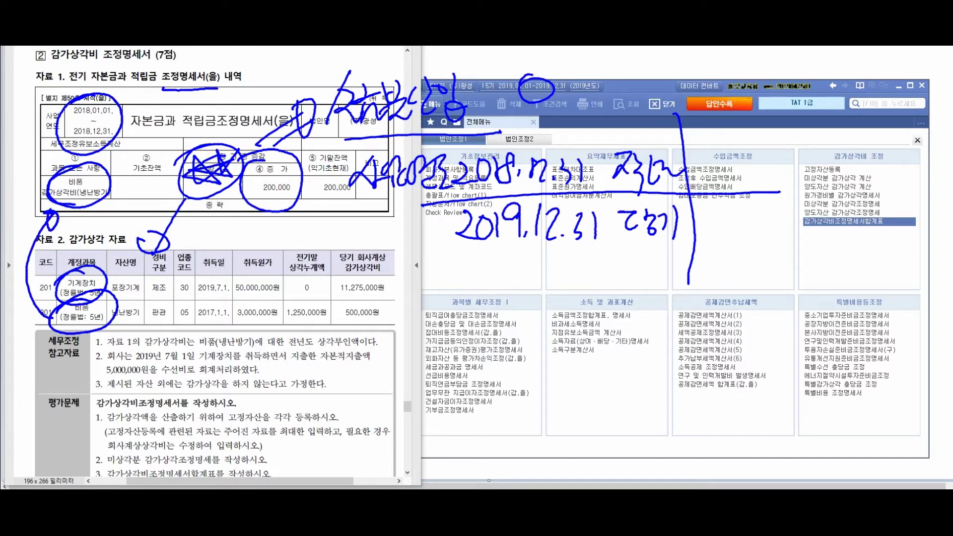
drag(206, 274, 272, 251)
mouse_move(411, 274)
mouse_down()
mouse_move(388, 290)
mouse_move(435, 308)
mouse_move(438, 283)
mouse_move(448, 311)
mouse_up()
drag(454, 276, 464, 325)
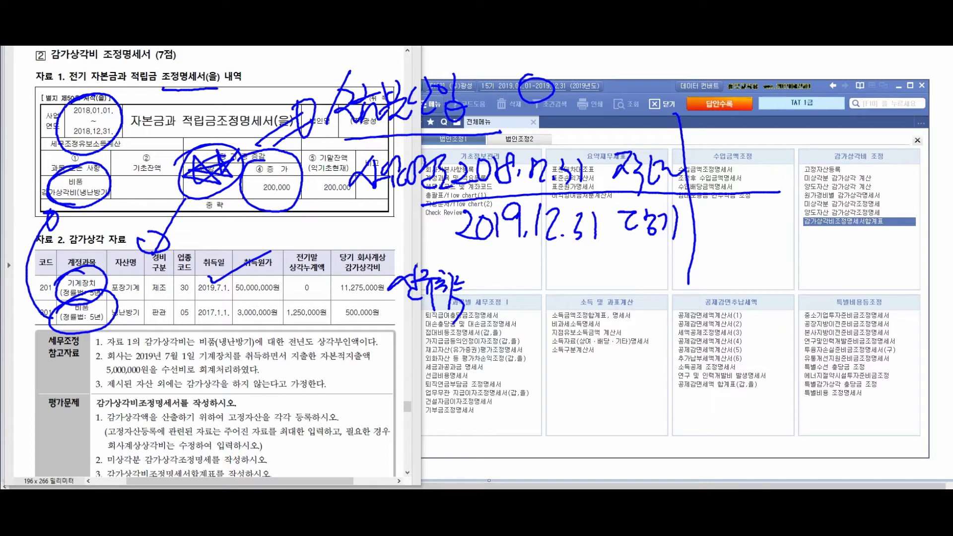
key(Escape)
- Mark the 세무조정 참고자료 notes on 상각부인액 and the 5,000,000 won 자본적지출액, and handwrite the treatment beside them
scroll(214, 262, down, 5)
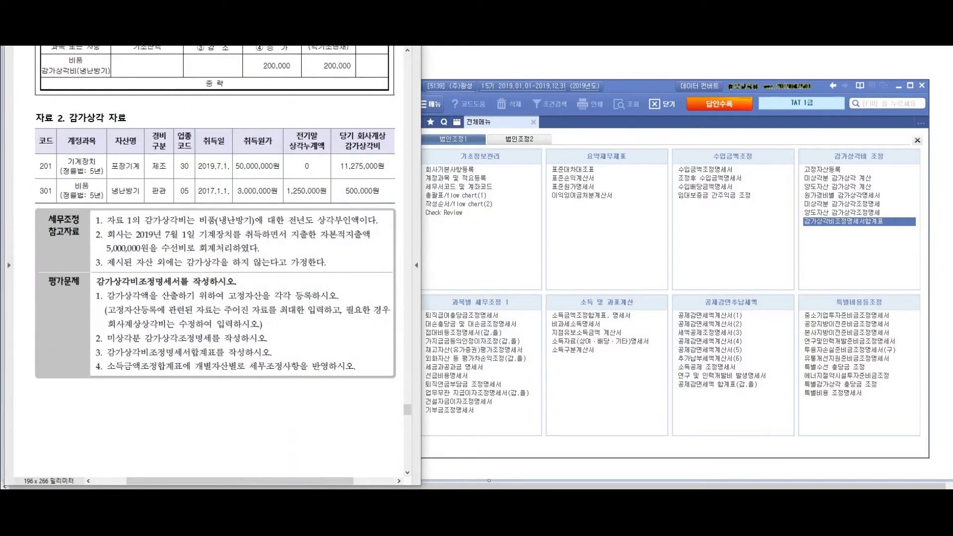
scroll(215, 261, up, 1)
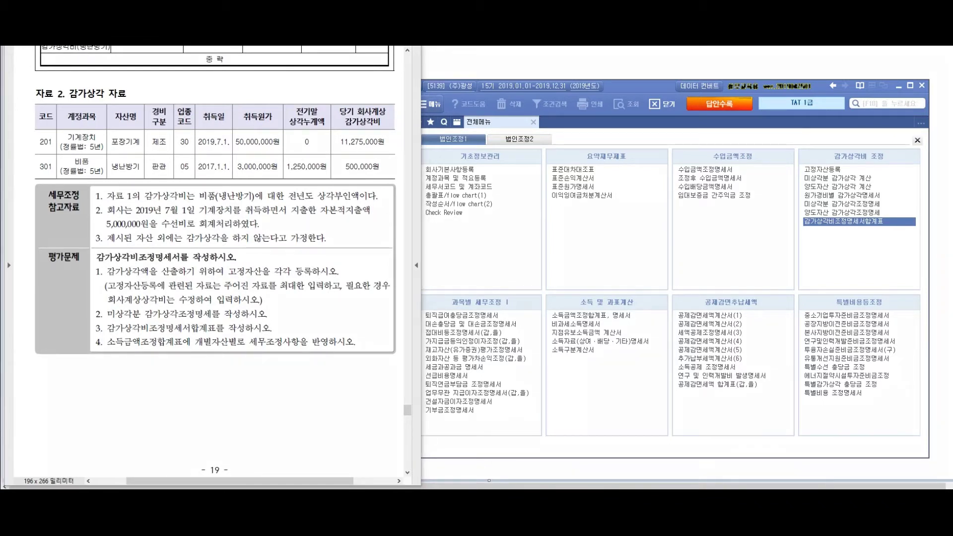
drag(69, 171, 36, 197)
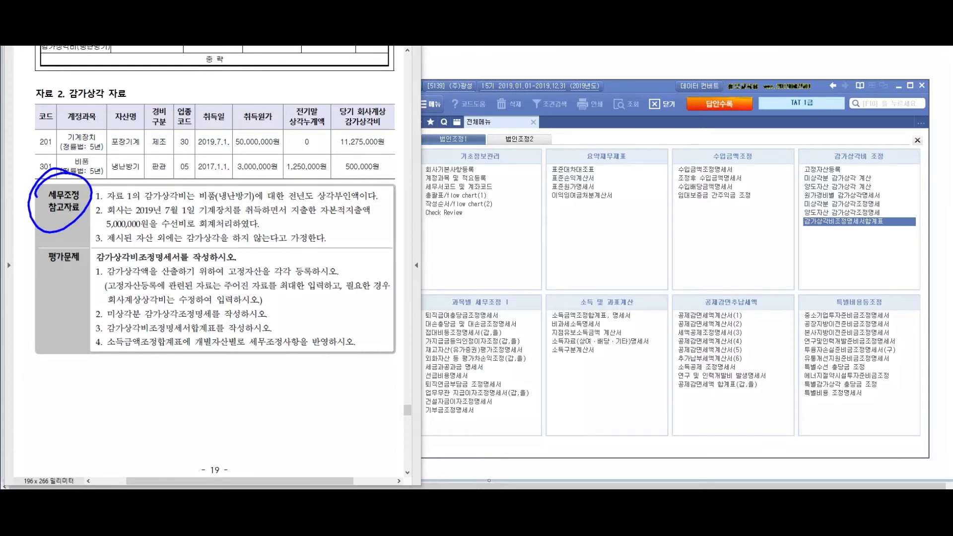
drag(312, 200, 419, 204)
drag(322, 224, 417, 227)
drag(108, 229, 234, 231)
mouse_move(411, 215)
mouse_down()
mouse_move(534, 207)
mouse_move(514, 213)
mouse_up()
mouse_move(437, 124)
mouse_down()
mouse_move(457, 100)
mouse_move(471, 134)
mouse_up()
mouse_move(475, 96)
mouse_down()
mouse_move(493, 123)
mouse_move(499, 95)
mouse_move(498, 141)
mouse_move(536, 124)
mouse_move(559, 134)
mouse_up()
mouse_move(564, 97)
mouse_down()
mouse_move(582, 129)
mouse_move(608, 120)
mouse_move(613, 161)
mouse_up()
drag(616, 109, 633, 124)
mouse_move(633, 114)
mouse_down()
mouse_move(652, 134)
mouse_move(646, 124)
mouse_up()
mouse_move(670, 112)
mouse_down()
mouse_move(709, 107)
mouse_move(707, 117)
mouse_up()
drag(705, 100, 698, 127)
drag(735, 102, 747, 126)
mouse_move(757, 95)
mouse_down()
mouse_move(760, 130)
mouse_move(780, 125)
mouse_up()
mouse_move(785, 101)
mouse_down()
mouse_move(794, 129)
mouse_move(784, 127)
mouse_up()
mouse_move(813, 95)
mouse_down()
mouse_move(814, 128)
mouse_move(836, 119)
mouse_up()
mouse_move(836, 100)
mouse_down()
mouse_move(844, 131)
mouse_move(856, 131)
mouse_up()
drag(868, 102, 867, 104)
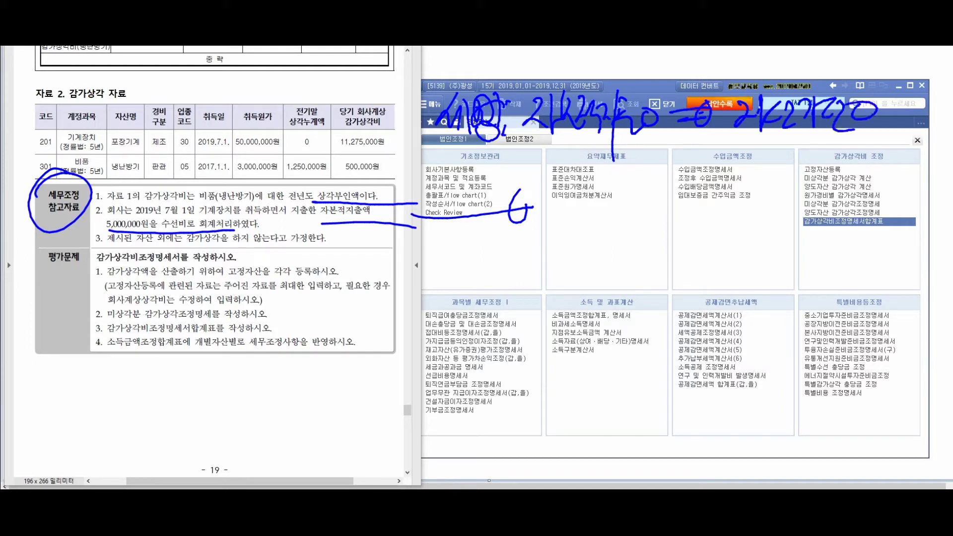
- Handwrite a second treatment of the capital expenditure below the first one and circle the parts to compare
drag(446, 159, 453, 193)
mouse_move(462, 160)
mouse_down()
mouse_move(473, 203)
mouse_move(489, 195)
mouse_up()
mouse_move(498, 160)
mouse_down()
mouse_move(499, 207)
mouse_move(517, 193)
mouse_move(577, 199)
mouse_up()
drag(576, 164, 614, 206)
drag(622, 158, 623, 220)
drag(627, 164, 640, 202)
mouse_move(651, 177)
mouse_down()
mouse_move(663, 179)
mouse_move(648, 176)
mouse_up()
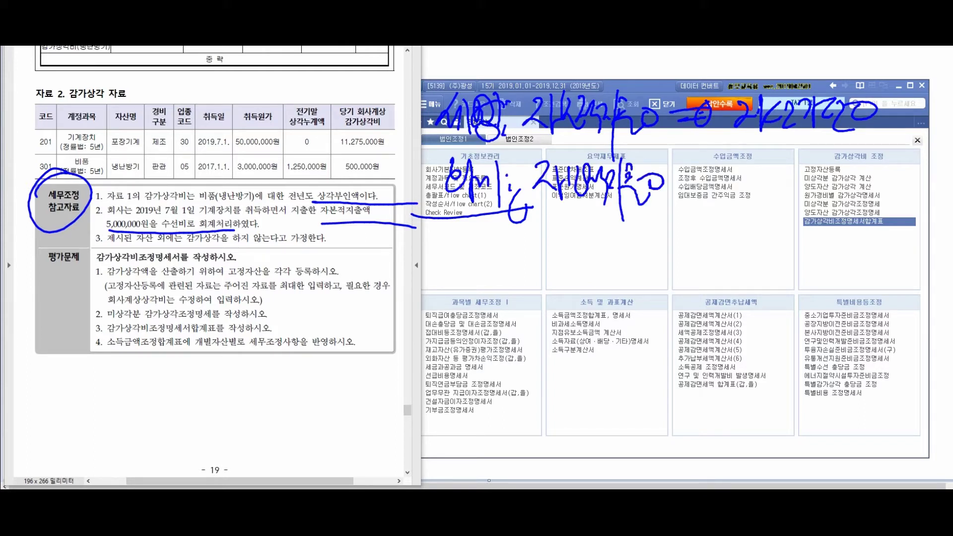
drag(562, 221, 537, 260)
drag(549, 243, 560, 252)
drag(539, 262, 557, 286)
drag(572, 247, 571, 248)
mouse_move(580, 243)
mouse_down()
mouse_move(585, 271)
mouse_move(641, 258)
mouse_move(647, 305)
mouse_up()
drag(630, 237, 673, 270)
mouse_move(527, 292)
mouse_down()
mouse_move(551, 222)
mouse_move(581, 274)
mouse_up()
drag(583, 198, 584, 241)
mouse_move(574, 226)
mouse_down()
mouse_move(595, 229)
mouse_move(609, 208)
mouse_up()
drag(608, 208, 589, 231)
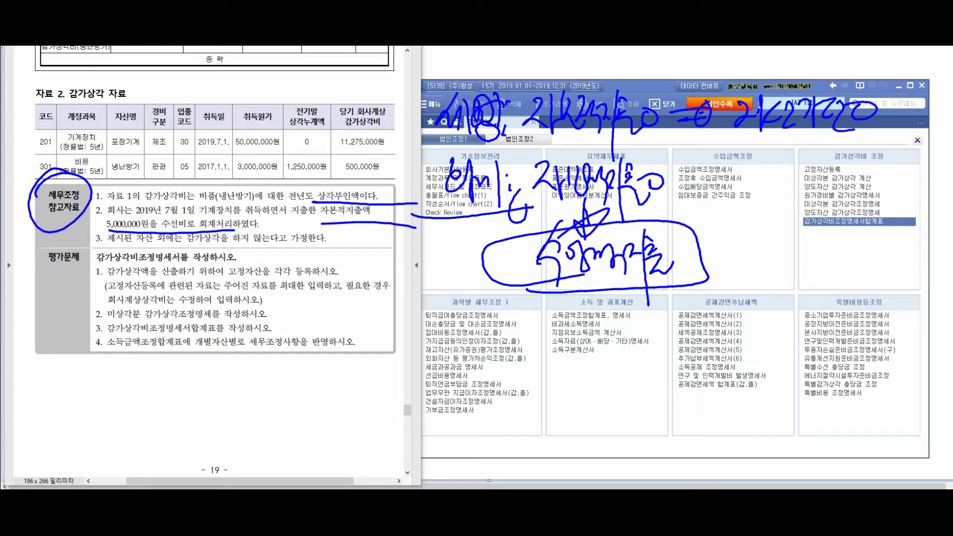
mouse_move(698, 221)
mouse_down()
mouse_move(745, 216)
mouse_move(731, 238)
mouse_move(738, 231)
mouse_up()
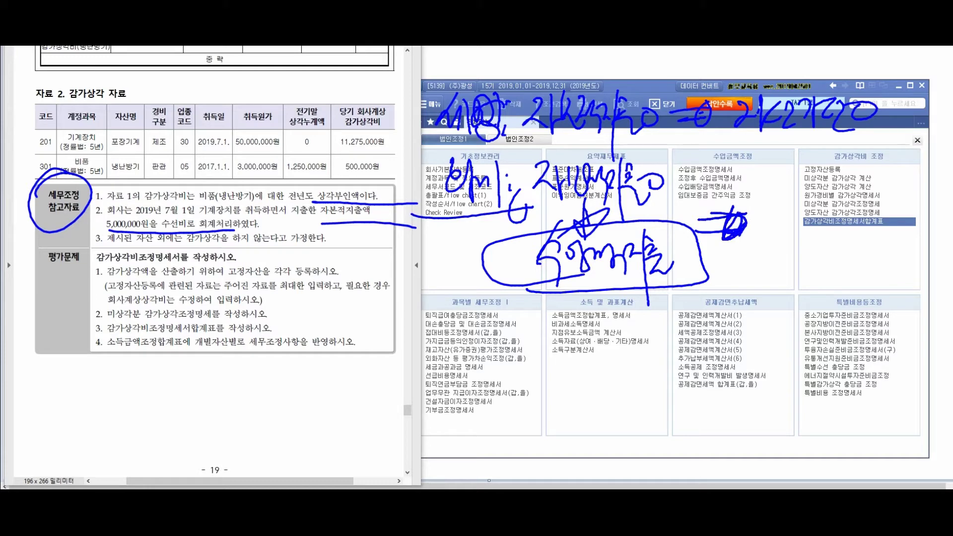
drag(775, 201, 780, 225)
drag(785, 201, 791, 221)
drag(796, 211, 817, 235)
drag(837, 193, 776, 243)
drag(778, 201, 843, 255)
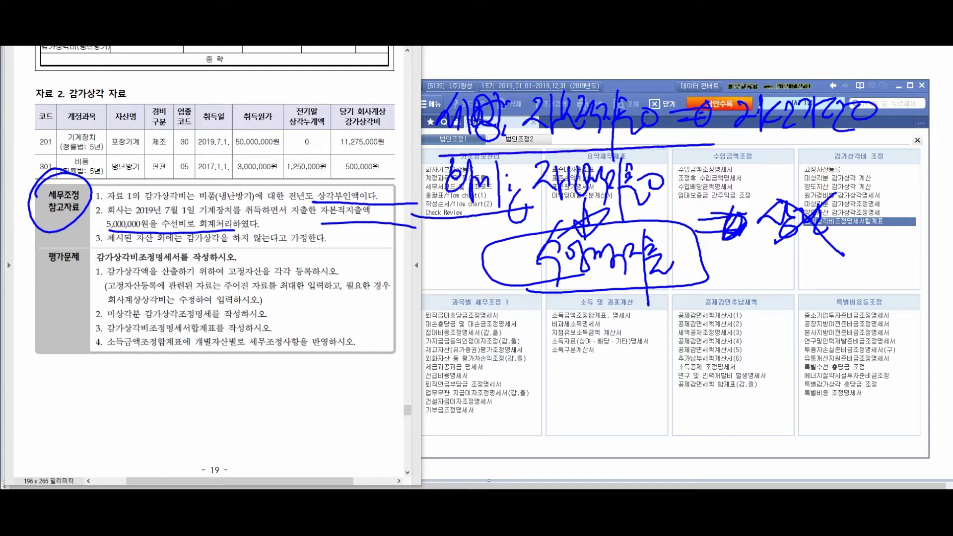
drag(778, 73, 850, 90)
mouse_move(433, 150)
mouse_down()
mouse_move(809, 128)
mouse_move(906, 82)
mouse_move(597, 65)
mouse_move(421, 102)
mouse_move(511, 147)
mouse_up()
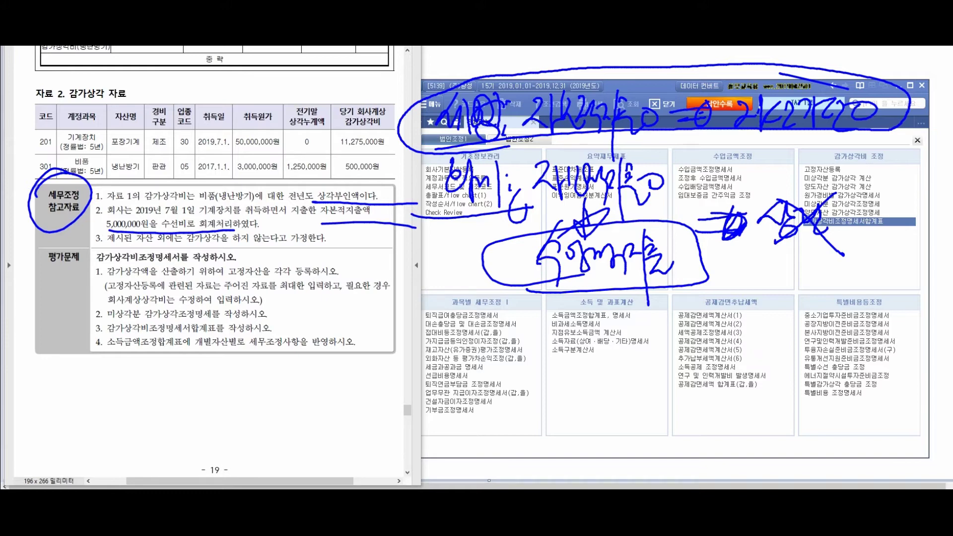
- Handwrite a conclusion about the 5,000,000 won repair expense below the reference notes and clear all annotations
mouse_move(157, 239)
mouse_down()
mouse_move(144, 330)
mouse_move(160, 323)
mouse_move(130, 329)
mouse_up()
drag(178, 334, 184, 359)
drag(201, 320, 198, 384)
mouse_move(199, 339)
mouse_down()
mouse_move(200, 355)
mouse_move(218, 347)
mouse_up()
mouse_move(217, 348)
mouse_down()
mouse_move(213, 361)
mouse_move(224, 360)
mouse_up()
mouse_move(183, 299)
mouse_down()
mouse_move(182, 316)
mouse_move(196, 319)
mouse_up()
mouse_move(203, 302)
mouse_down()
mouse_move(201, 333)
mouse_move(219, 320)
mouse_up()
drag(226, 297, 227, 321)
drag(300, 324, 351, 312)
drag(313, 346, 322, 368)
mouse_move(332, 331)
mouse_down()
mouse_move(334, 380)
mouse_move(354, 358)
mouse_up()
drag(349, 363, 363, 362)
drag(245, 350, 292, 335)
mouse_move(258, 319)
mouse_down()
mouse_move(288, 392)
mouse_move(367, 396)
mouse_up()
mouse_move(353, 391)
mouse_down()
mouse_move(342, 410)
mouse_move(365, 397)
mouse_up()
drag(396, 388, 418, 415)
mouse_move(421, 392)
mouse_down()
mouse_move(432, 404)
mouse_move(451, 397)
mouse_up()
mouse_move(451, 388)
mouse_down()
mouse_move(459, 419)
mouse_move(476, 401)
mouse_up()
mouse_move(480, 372)
mouse_down()
mouse_move(481, 443)
mouse_move(486, 386)
mouse_up()
drag(474, 388, 506, 415)
drag(503, 385, 533, 410)
drag(541, 383, 544, 402)
drag(544, 394, 568, 394)
drag(561, 385, 576, 387)
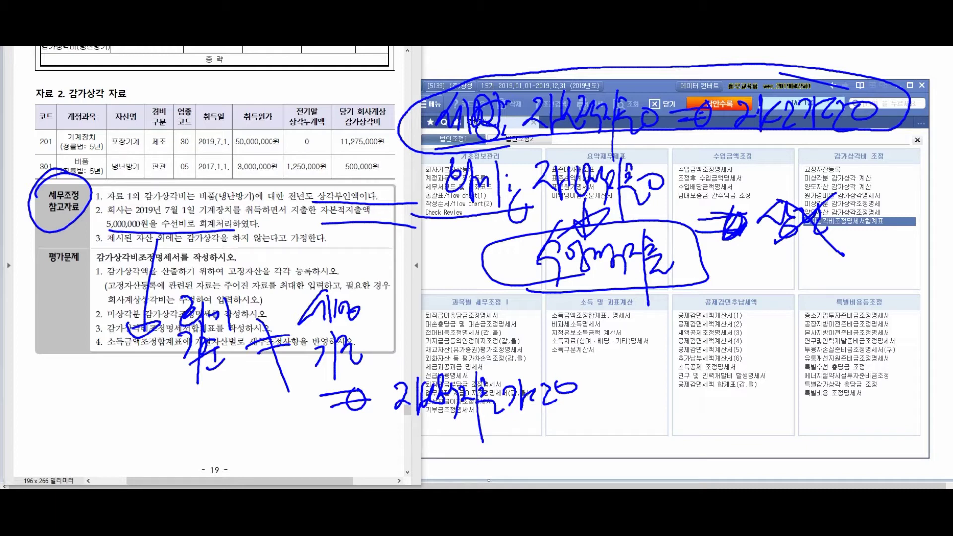
key(Escape)
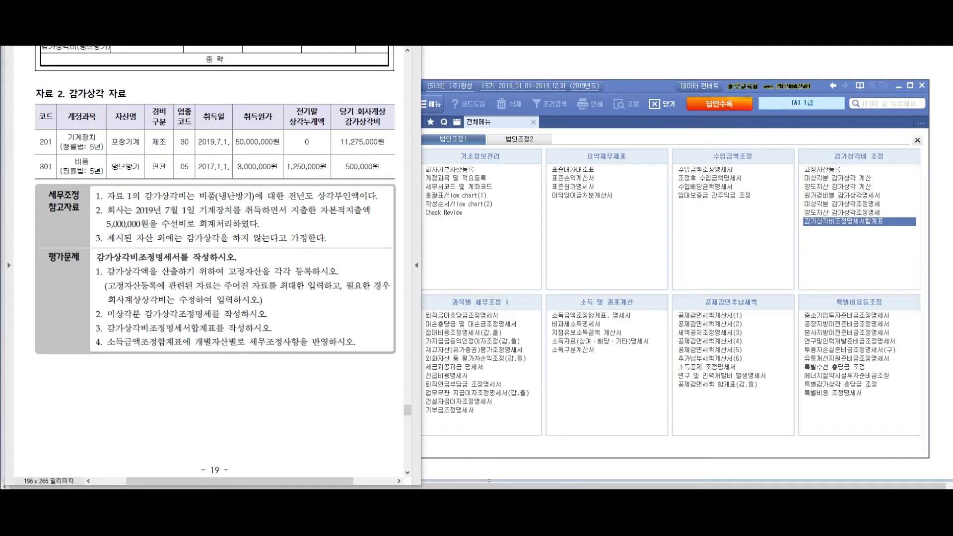
- Switch to the tax program, open 고정자산등록 and load the fixed asset account 206 기계장치
key(alt+Tab)
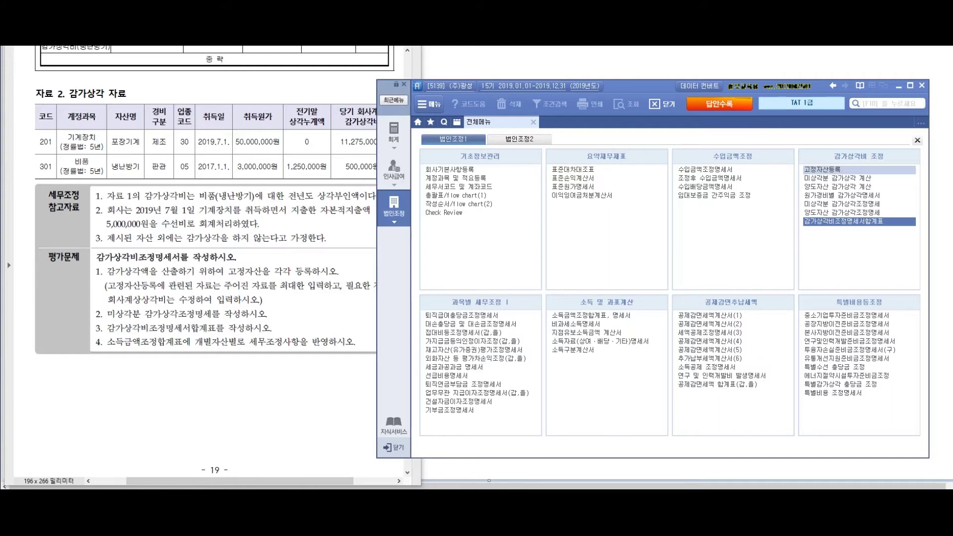
click(822, 170)
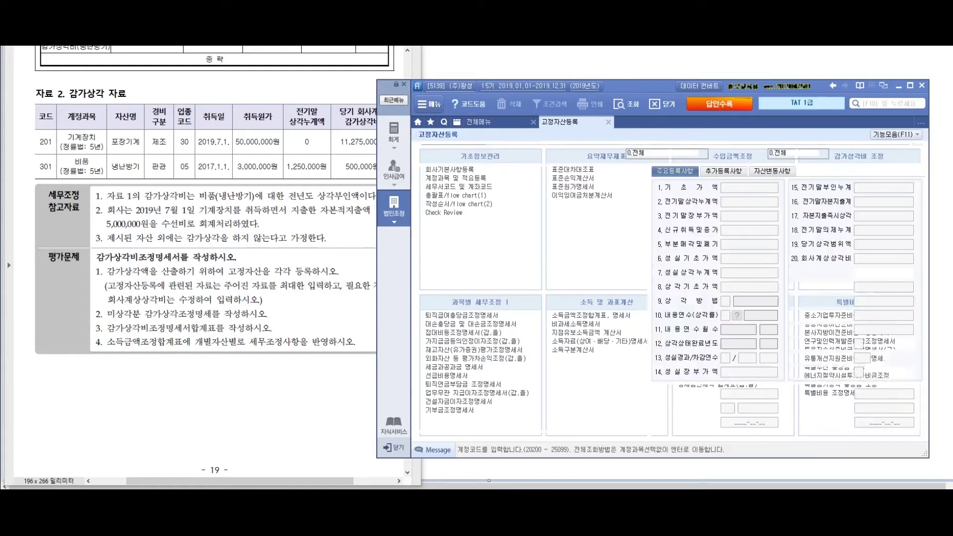
key(alt+Tab)
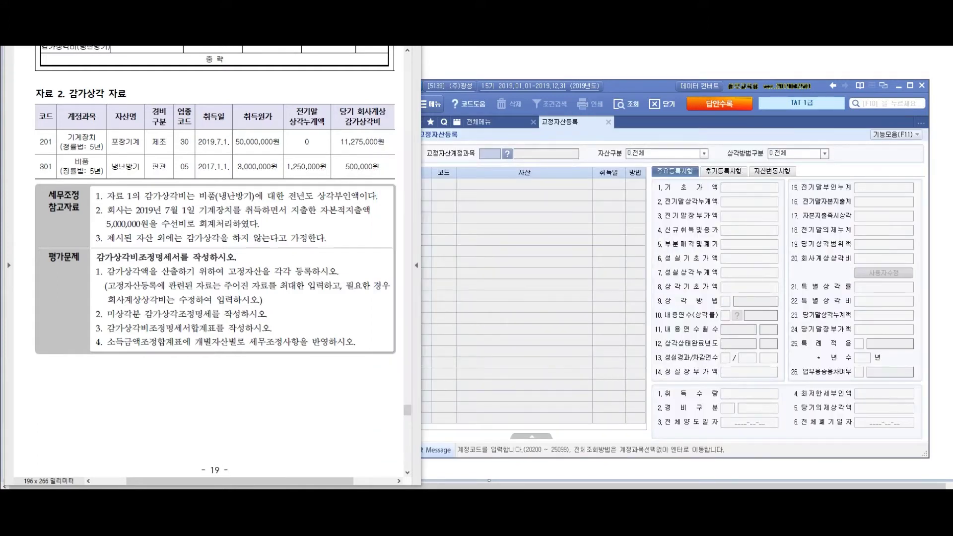
drag(239, 481, 246, 481)
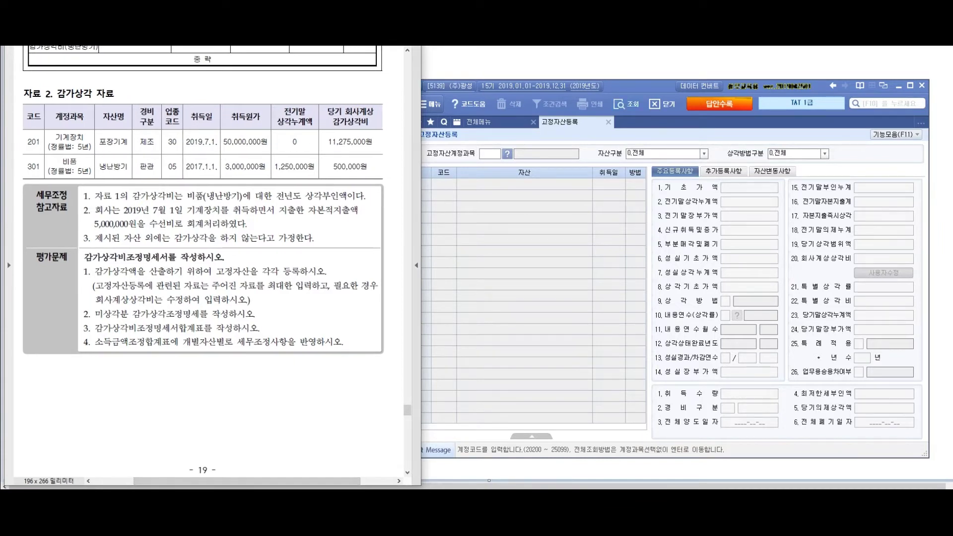
key(alt+Tab)
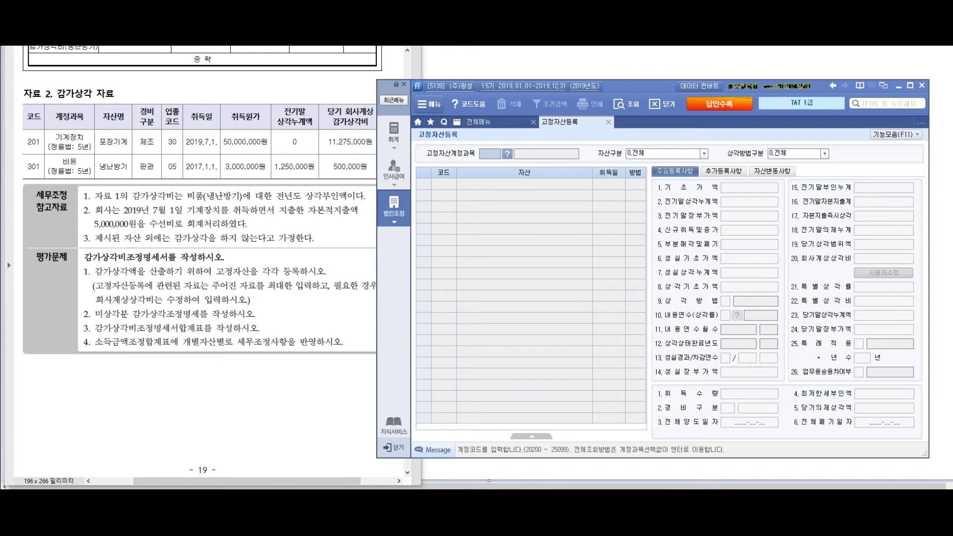
text(206)
key(Return)
key(Return)
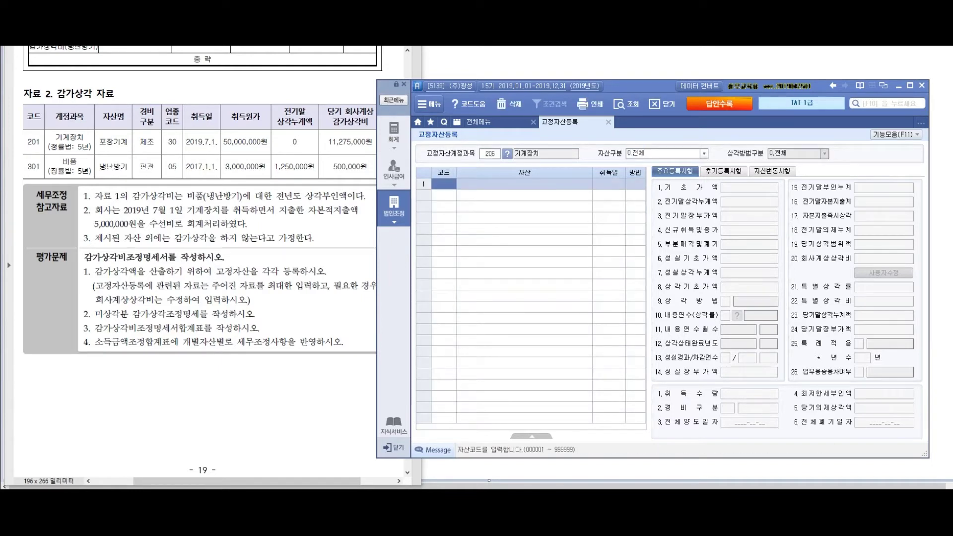
- Register asset code 201 named 포장기계 with the acquisition date 2019-07-01
text(201)
key(Return)
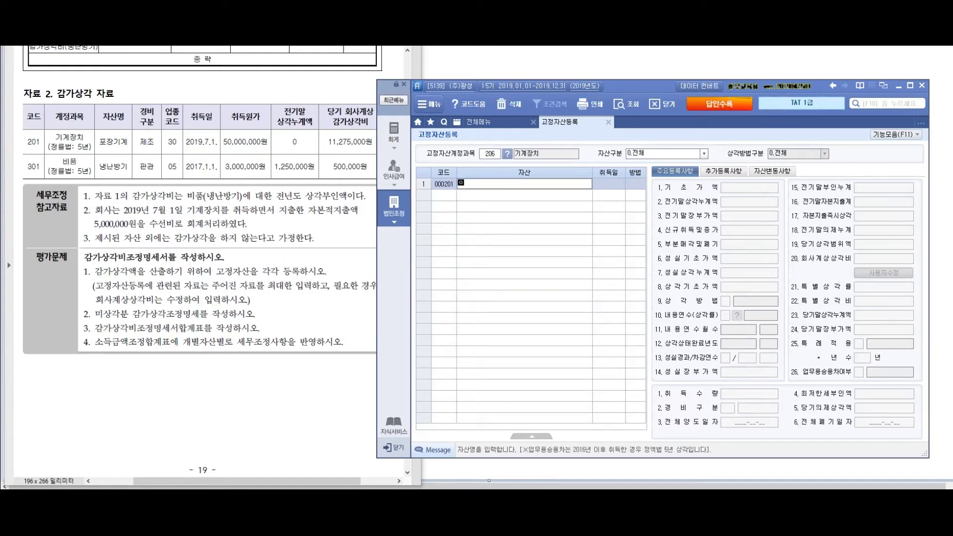
text(포장기계)
key(Return)
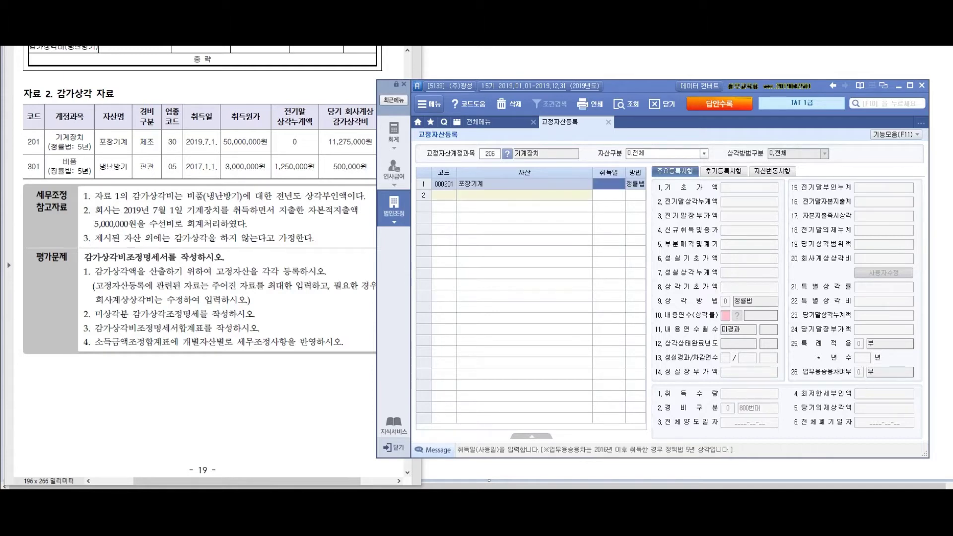
text(2019-07-01)
key(Return)
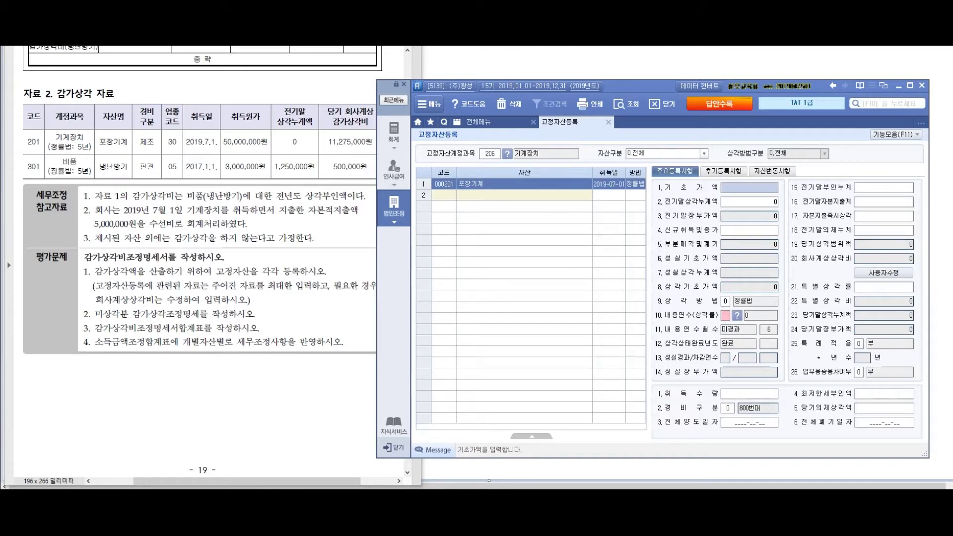
- Set 포장기계's 기초가액 to 50,000,000 and its 내용연수 to 5 years
text(50000000)
key(Return)
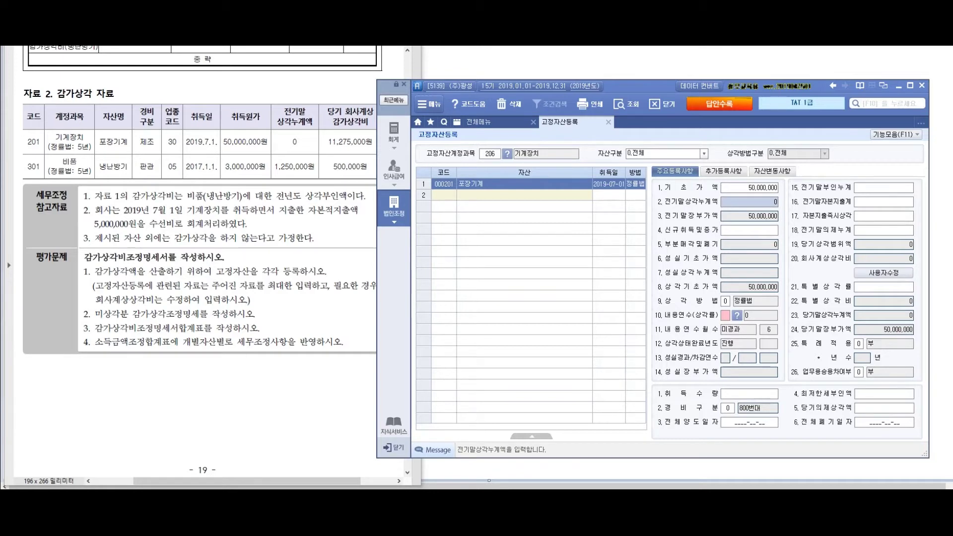
key(Return)
key(Return)
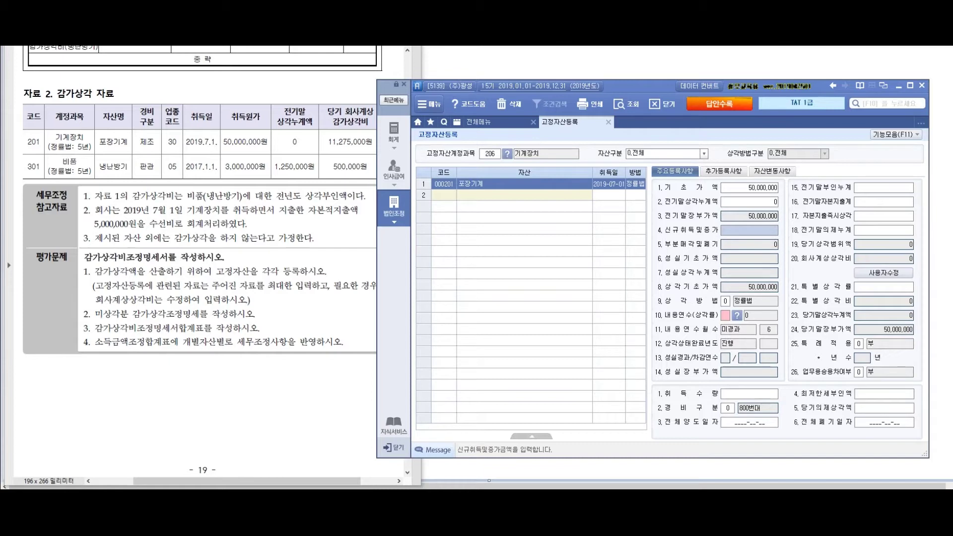
key(Return)
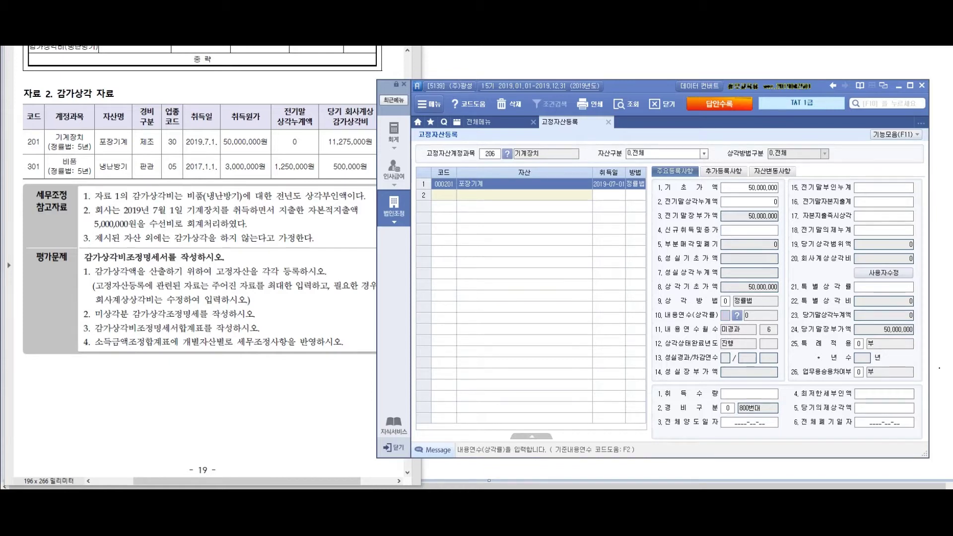
text(5)
key(Return)
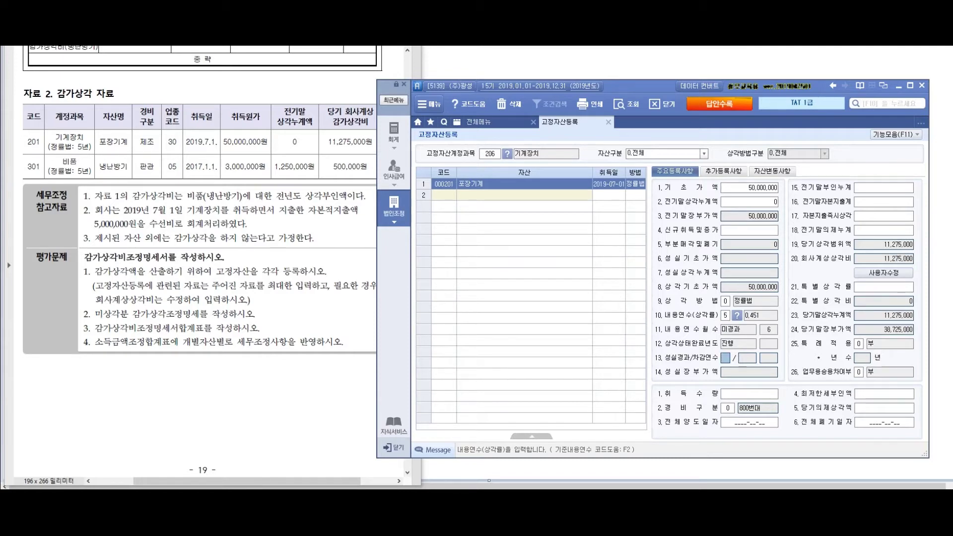
- Set 포장기계's 경비구분 to 500번대 and its 업종 code to 30
click(728, 408)
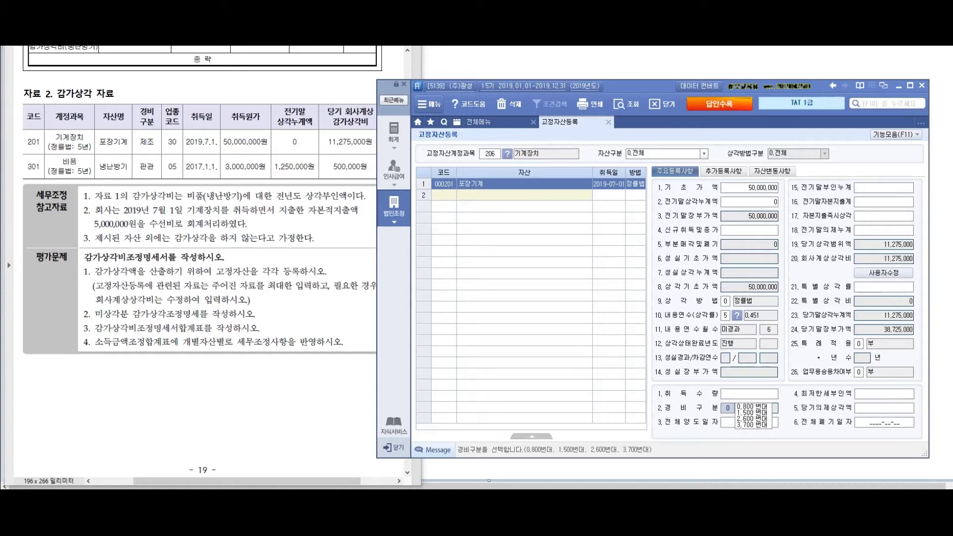
text(1)
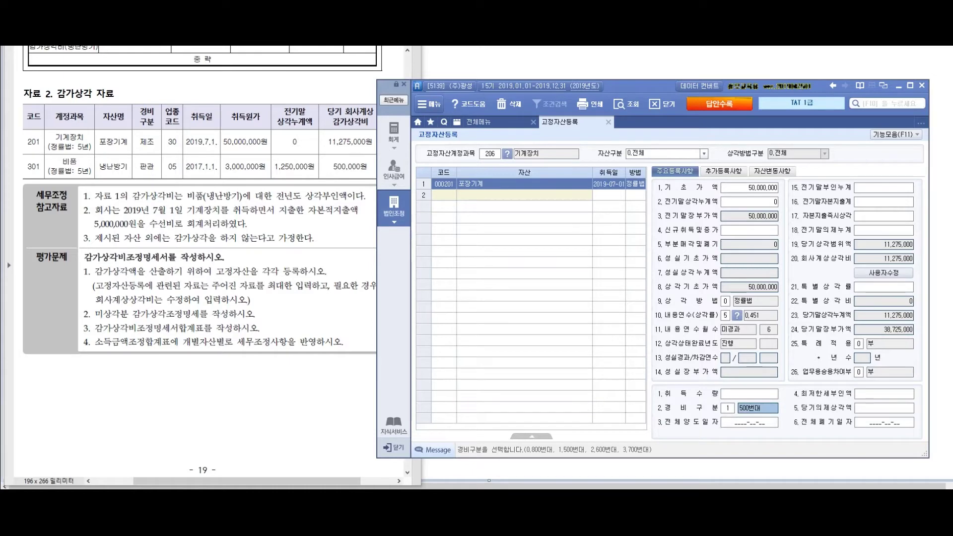
click(723, 171)
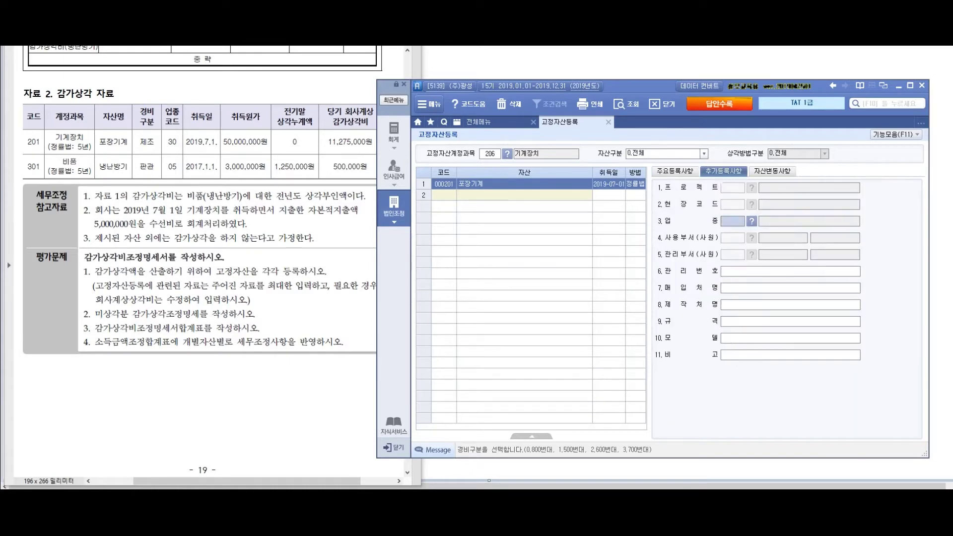
text(30)
key(Return)
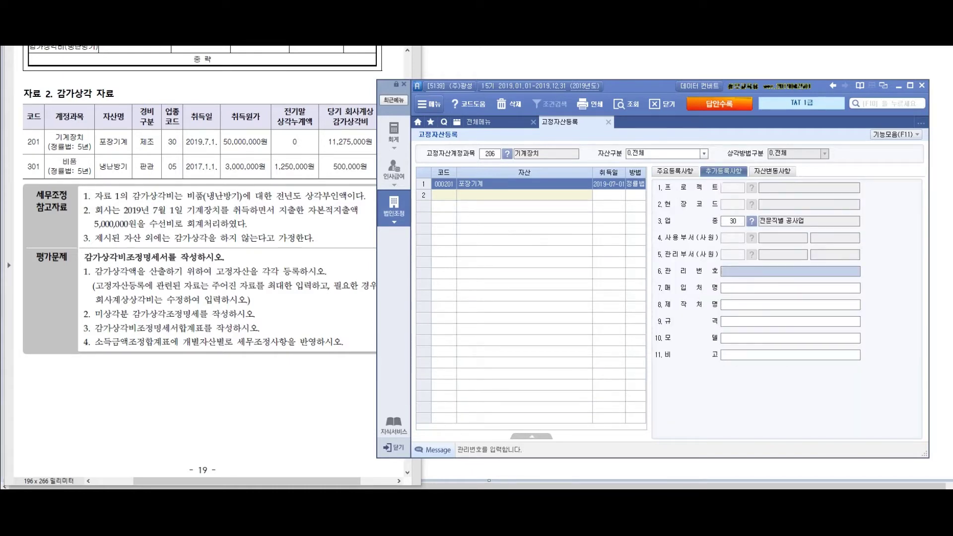
click(733, 221)
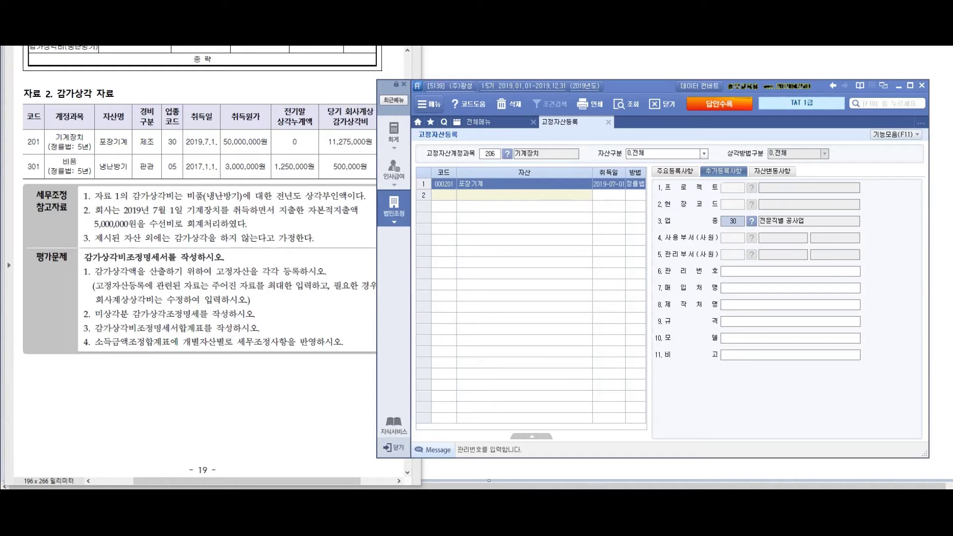
- Return to 포장기계's main registration details, circle the 자본지출즉시상각 item and handwrite its number and name across the asset list
click(674, 170)
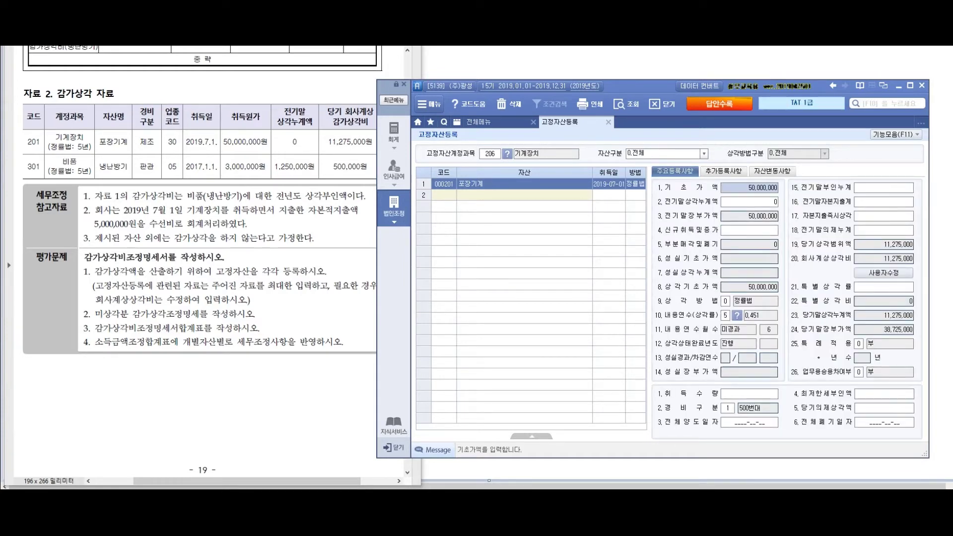
click(883, 188)
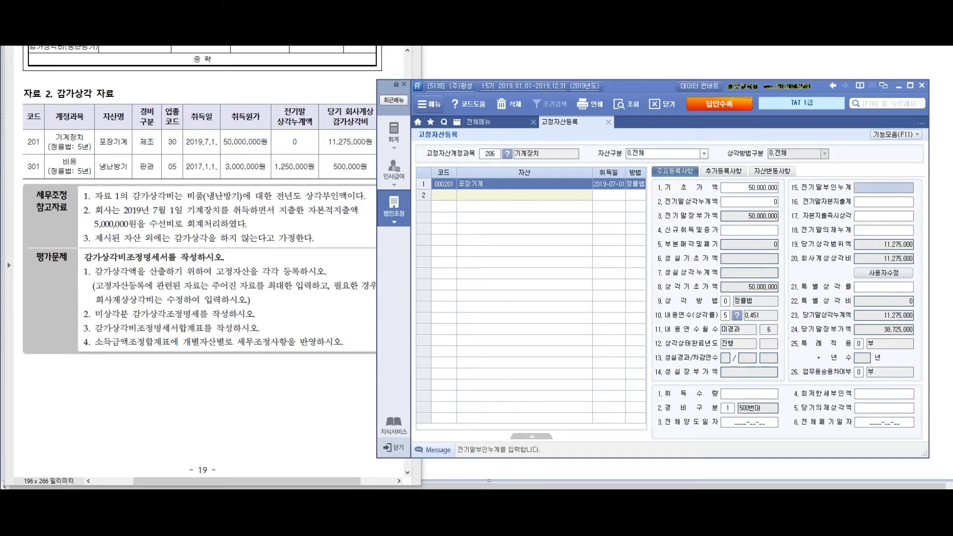
click(883, 202)
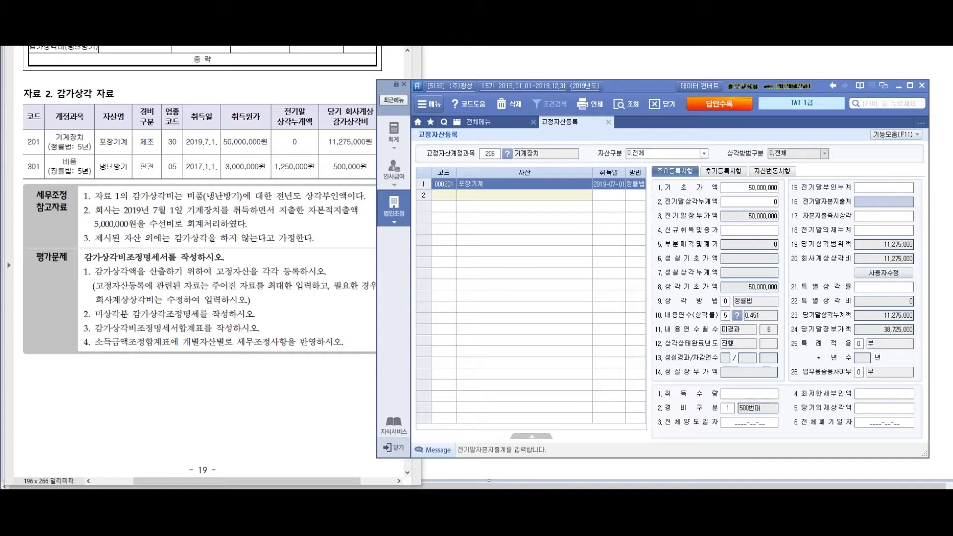
click(884, 216)
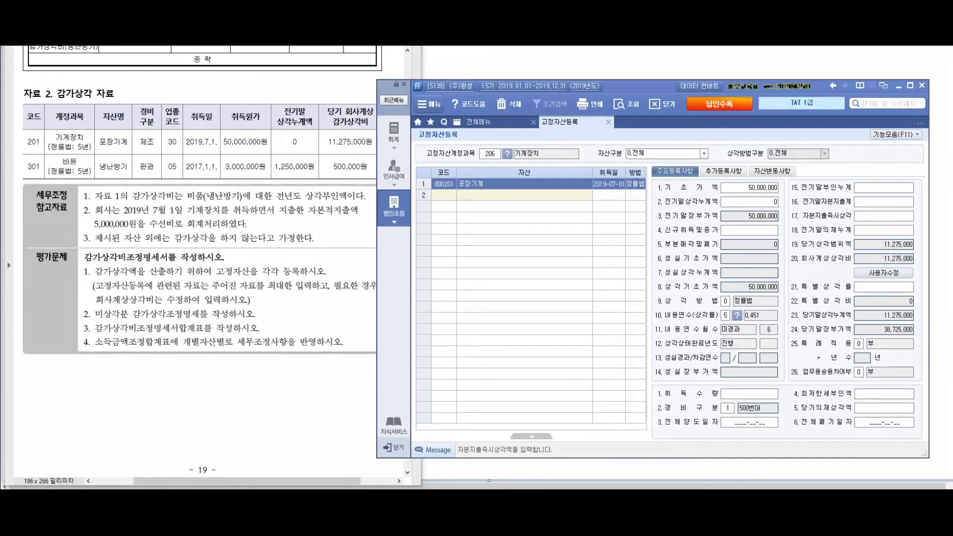
mouse_move(815, 198)
mouse_down()
mouse_move(828, 201)
mouse_move(614, 245)
mouse_move(608, 232)
mouse_up()
drag(473, 269, 451, 301)
mouse_move(467, 288)
mouse_down()
mouse_move(482, 303)
mouse_move(503, 295)
mouse_up()
drag(523, 260, 597, 312)
mouse_move(602, 256)
mouse_down()
mouse_move(626, 302)
mouse_move(638, 282)
mouse_move(655, 300)
mouse_move(678, 278)
mouse_up()
mouse_move(683, 260)
mouse_down()
mouse_move(684, 309)
mouse_move(702, 274)
mouse_up()
drag(707, 257, 717, 268)
mouse_move(707, 268)
mouse_down()
mouse_move(721, 292)
mouse_move(737, 278)
mouse_up()
drag(736, 269, 745, 326)
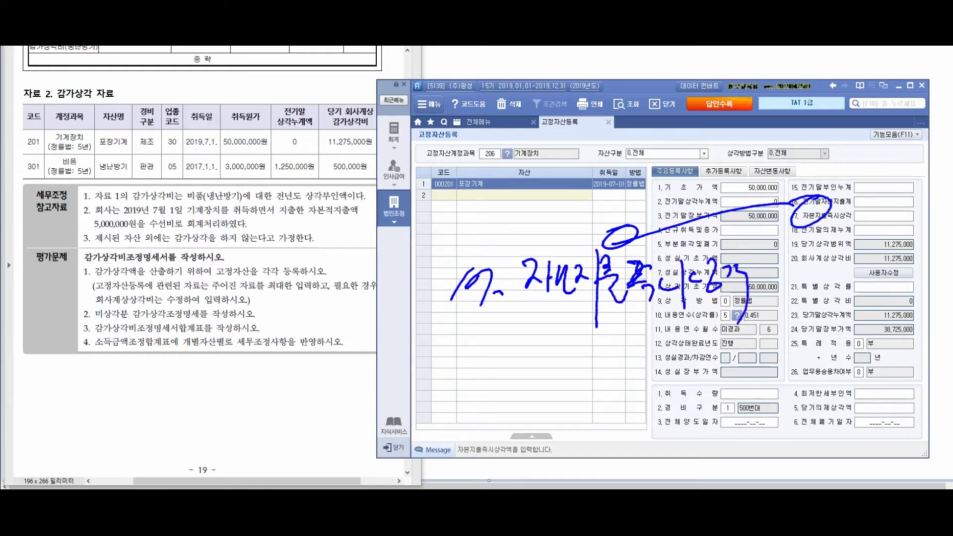
mouse_move(737, 264)
mouse_down()
mouse_move(769, 261)
mouse_move(737, 270)
mouse_up()
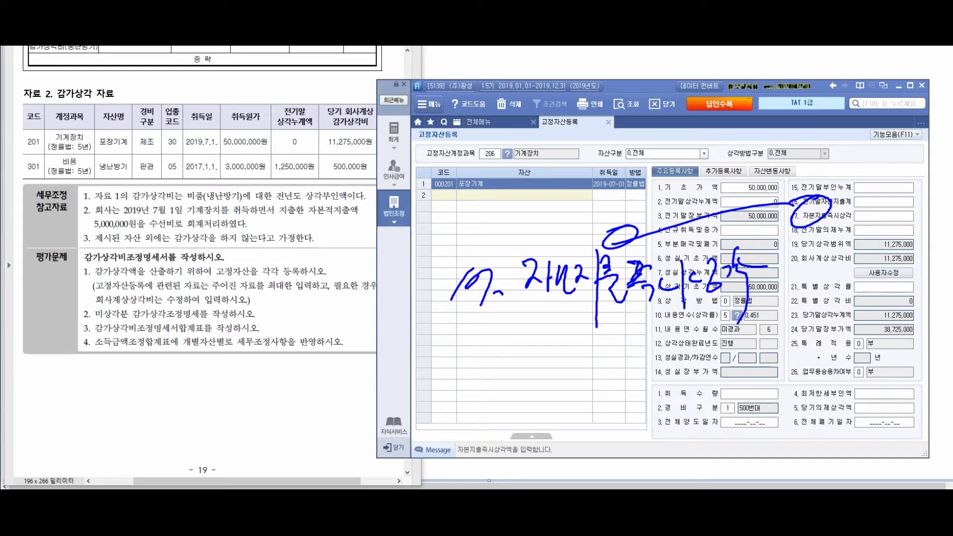
- Handwrite a tax-law note below, contrasting 자본적지출 under 세법 with the company's 수익적지출 treatment
mouse_move(469, 343)
mouse_down()
mouse_move(430, 382)
mouse_move(468, 383)
mouse_up()
mouse_move(467, 356)
mouse_down()
mouse_move(469, 391)
mouse_move(495, 370)
mouse_up()
drag(488, 374, 506, 390)
mouse_move(536, 361)
mouse_down()
mouse_move(539, 377)
mouse_move(565, 394)
mouse_up()
drag(561, 350, 604, 408)
drag(606, 351, 625, 375)
mouse_move(631, 346)
mouse_down()
mouse_move(634, 402)
mouse_move(643, 355)
mouse_up()
drag(633, 364, 661, 385)
drag(665, 369, 715, 366)
mouse_move(699, 372)
mouse_down()
mouse_move(728, 371)
mouse_move(713, 374)
mouse_up()
drag(755, 348, 764, 373)
drag(770, 350, 790, 368)
mouse_move(798, 342)
mouse_down()
mouse_move(801, 398)
mouse_move(834, 357)
mouse_up()
mouse_move(827, 360)
mouse_down()
mouse_move(836, 392)
mouse_move(854, 377)
mouse_up()
mouse_move(853, 359)
mouse_down()
mouse_move(863, 373)
mouse_move(881, 372)
mouse_up()
drag(866, 369, 888, 389)
drag(885, 355, 893, 370)
mouse_move(899, 345)
mouse_down()
mouse_move(894, 402)
mouse_move(916, 360)
mouse_up()
mouse_move(901, 365)
mouse_down()
mouse_move(914, 357)
mouse_move(889, 372)
mouse_up()
drag(901, 365, 915, 384)
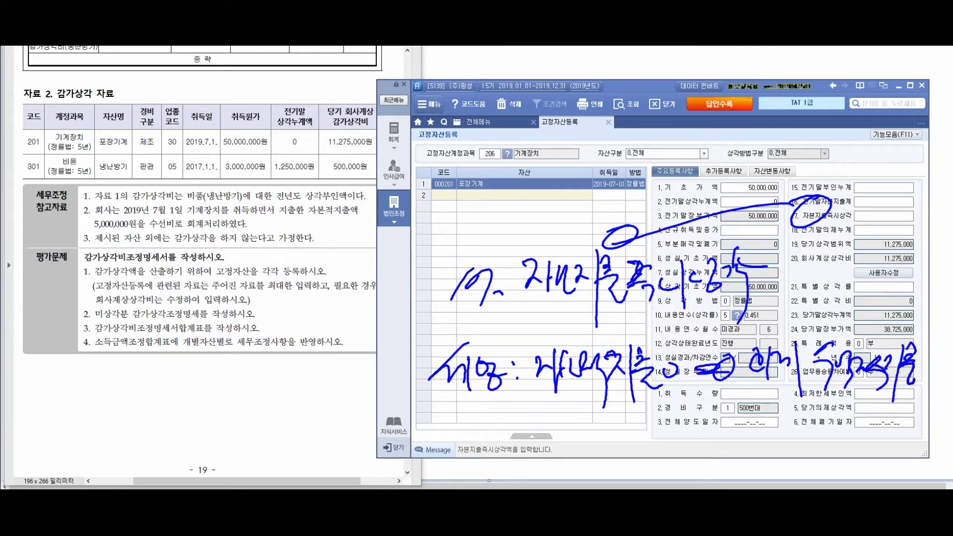
- Add (당기) under the handwritten note, link it to the problem's 수선비 reference with a line, and clear all annotations
mouse_move(534, 403)
mouse_down()
mouse_move(527, 460)
mouse_move(544, 444)
mouse_up()
drag(551, 415, 552, 447)
mouse_move(553, 429)
mouse_down()
mouse_move(565, 428)
mouse_move(566, 460)
mouse_up()
drag(564, 427, 589, 455)
drag(598, 407, 600, 461)
mouse_move(154, 195)
mouse_down()
mouse_move(137, 219)
mouse_move(397, 382)
mouse_move(355, 412)
mouse_up()
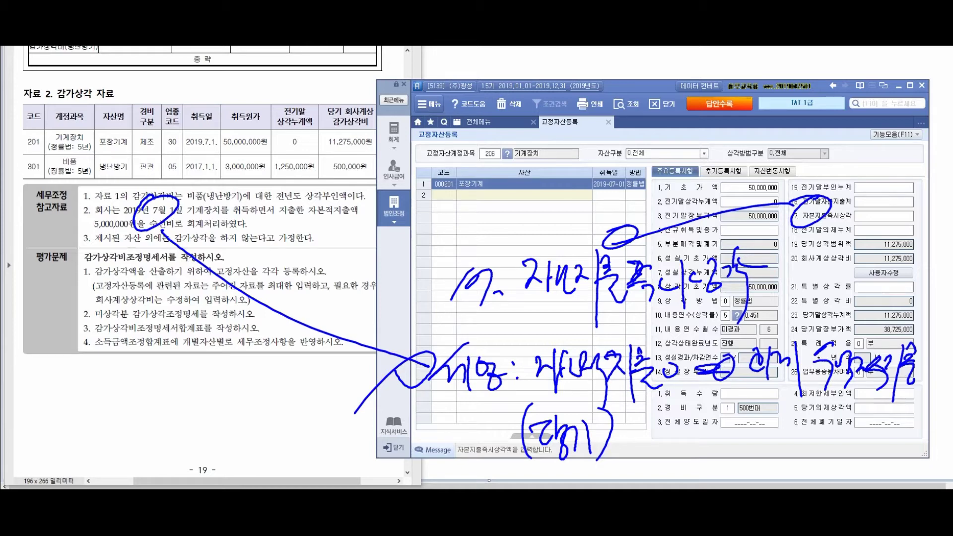
key(Escape)
- Enter 5,000,000 as 포장기계's 자본지출즉시상각
click(883, 216)
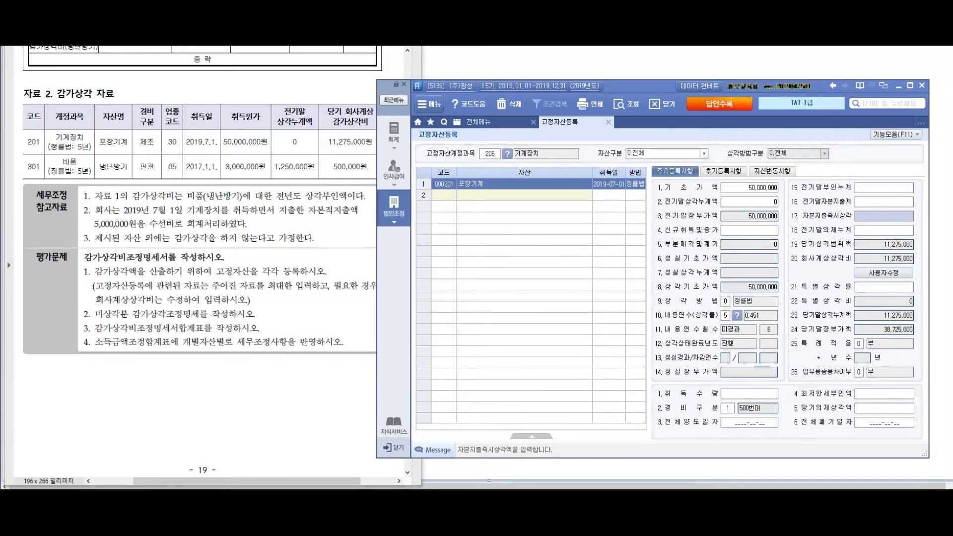
text(5000000)
key(Return)
- Compare 포장기계's 회사계상상각비 with the 당기 회사계상 감가상각비 in the problem's table, circling both amounts
key(alt+Tab)
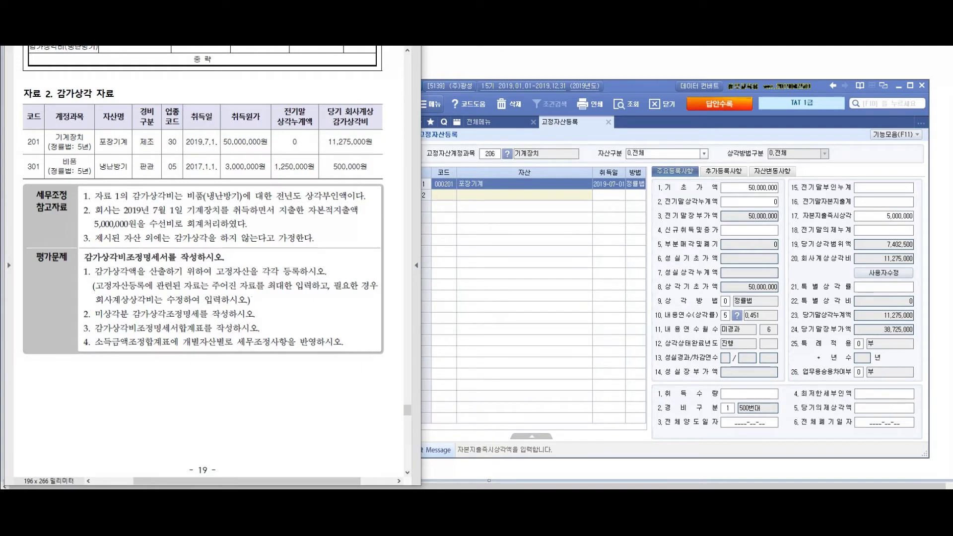
click(884, 258)
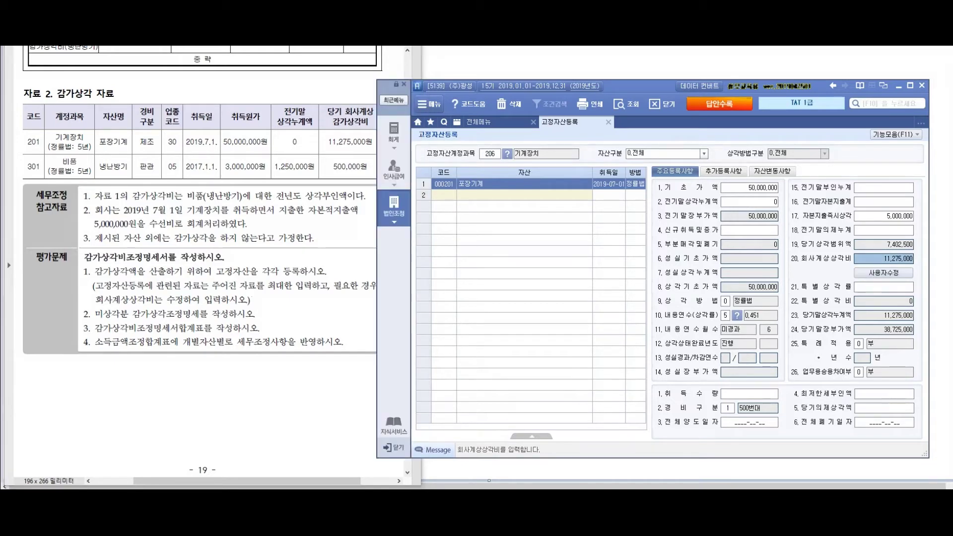
click(884, 244)
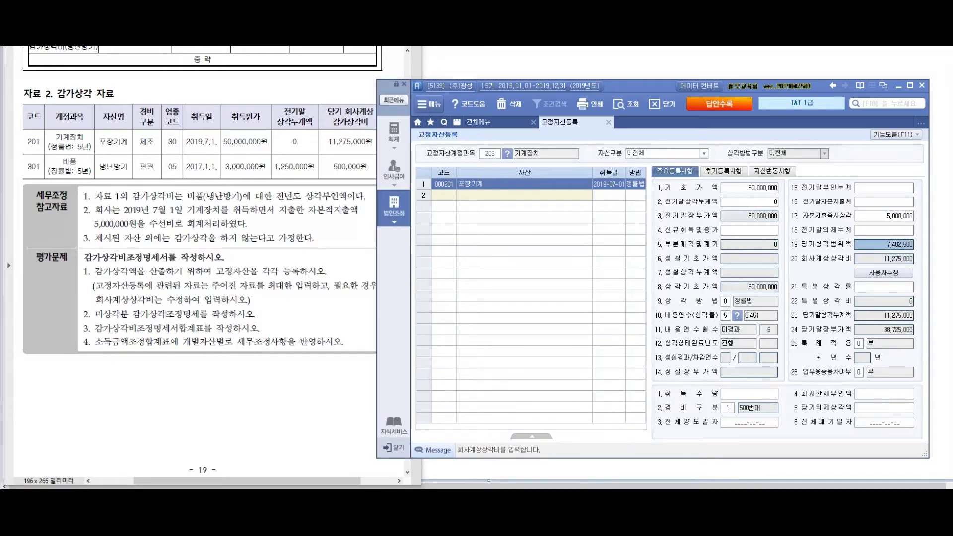
click(884, 258)
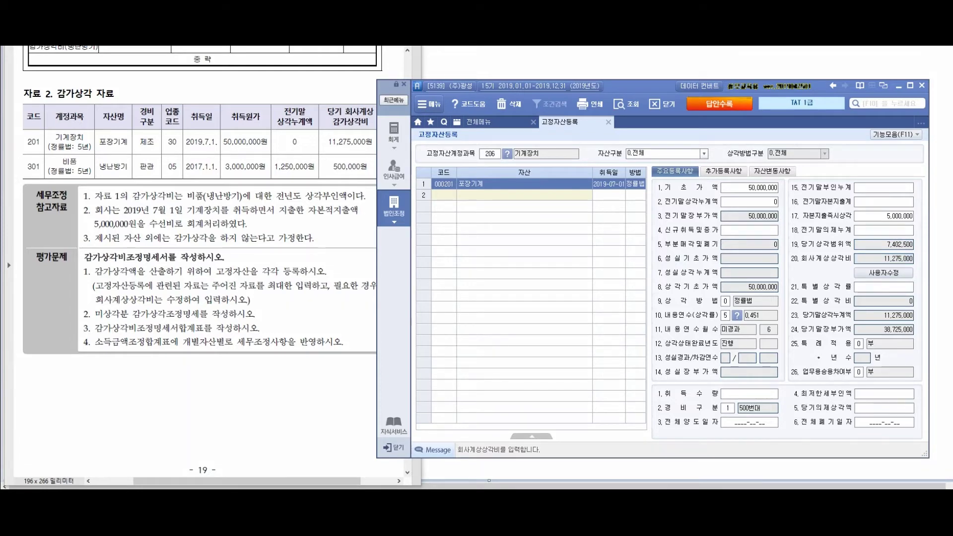
drag(359, 101, 282, 137)
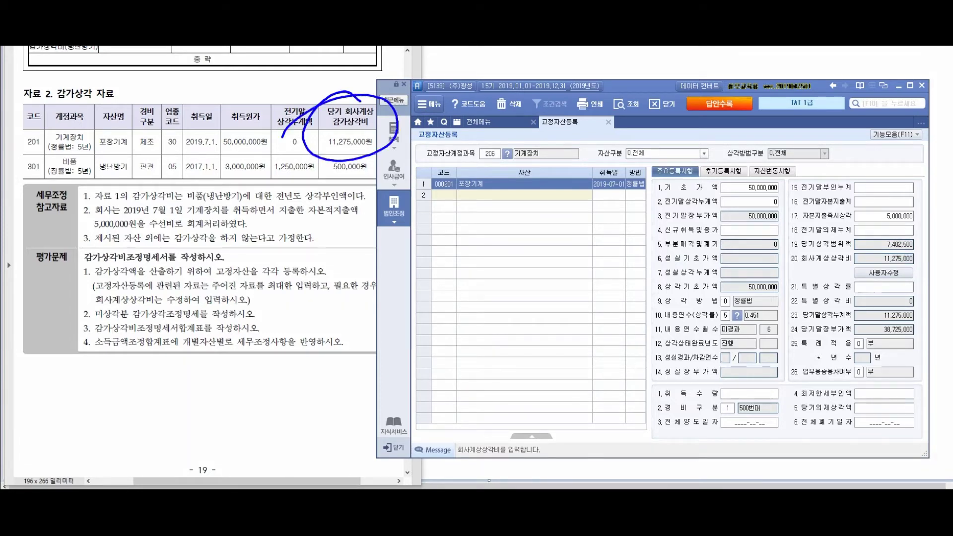
mouse_move(814, 244)
mouse_down()
mouse_move(841, 242)
mouse_move(777, 255)
mouse_up()
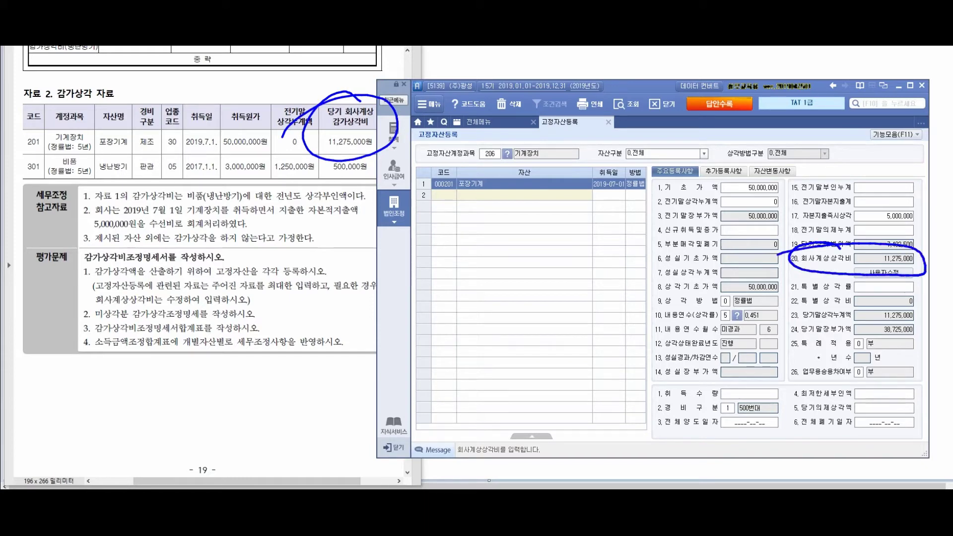
mouse_move(767, 293)
mouse_down()
mouse_move(810, 309)
mouse_move(787, 284)
mouse_up()
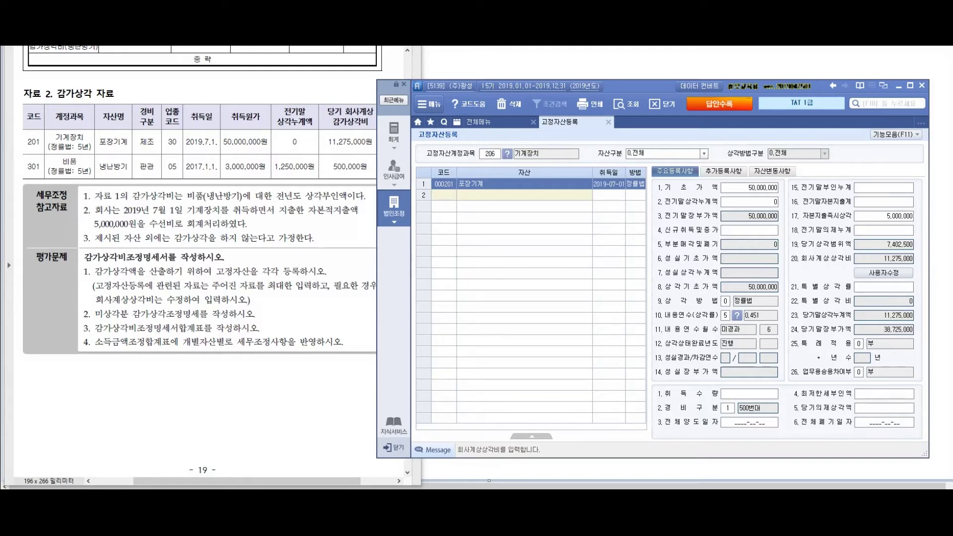
- Load the fixed asset account 212 비품 in 고정자산등록
key(alt+Tab)
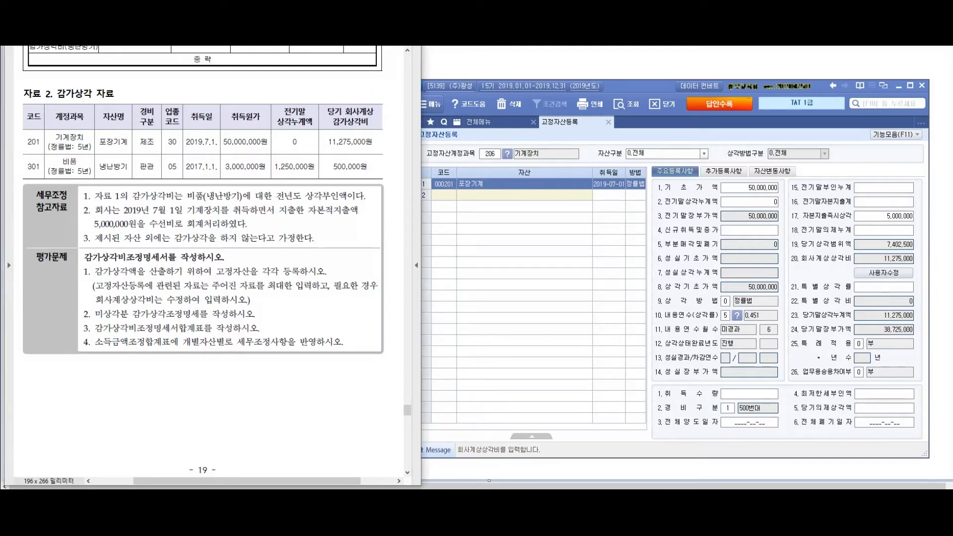
key(alt+Tab)
text(212)
key(Return)
key(Return)
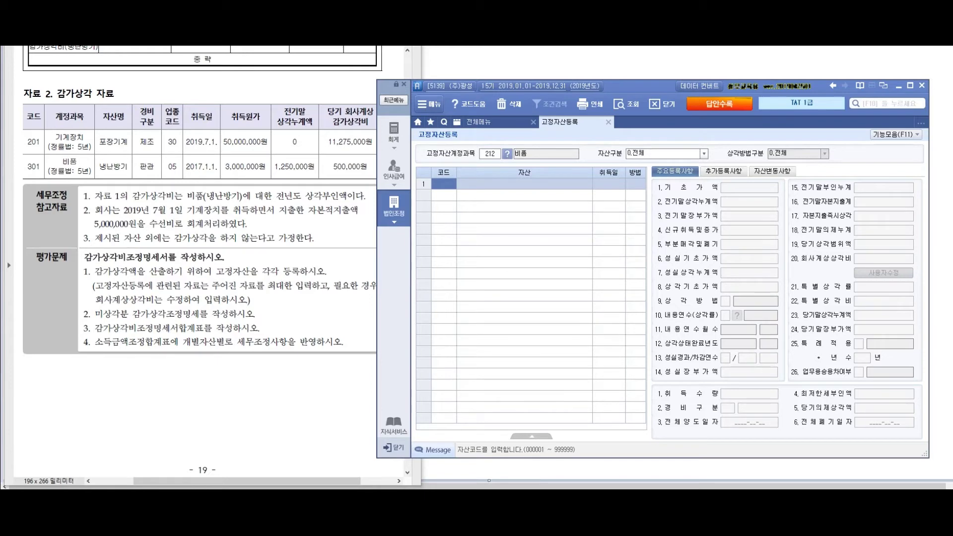
- Register asset code 301 named 냉난방기 with the acquisition date 2017-01-01
key(F2)
key(Return)
text(301)
key(Return)
text(냉난방기)
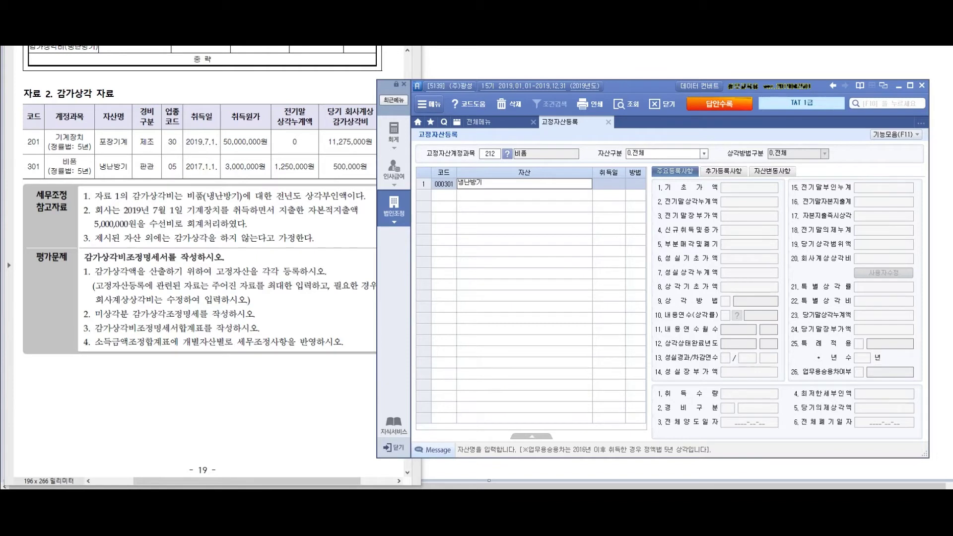
key(Return)
text(20)
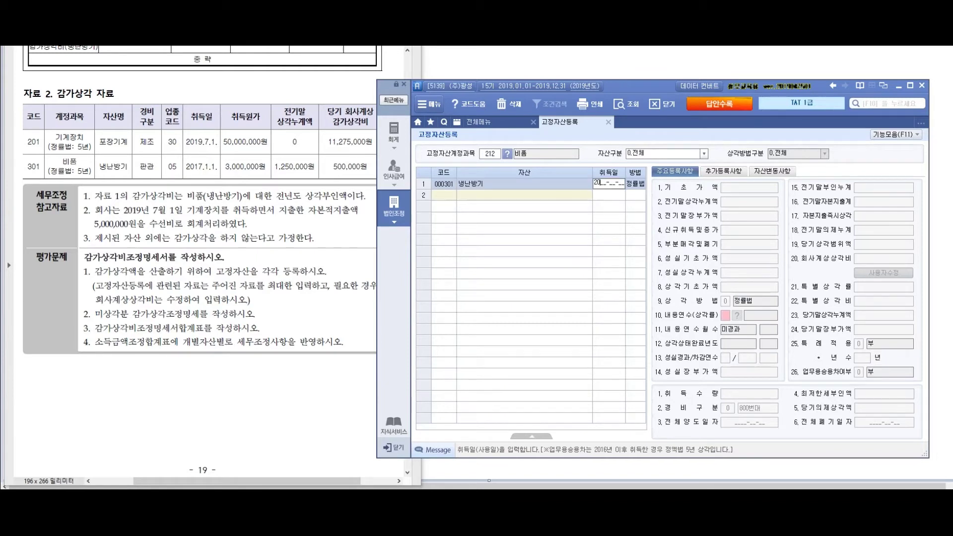
text(17-01-01)
key(Return)
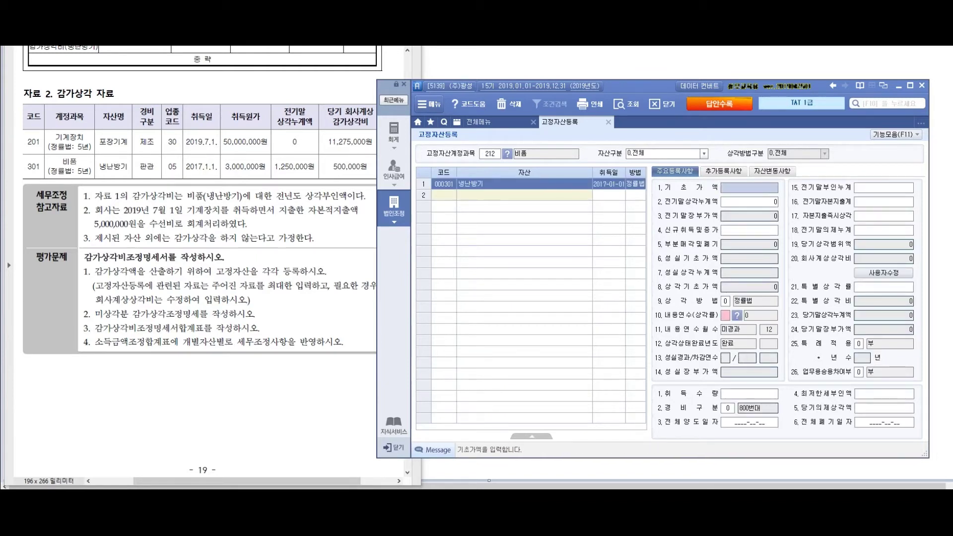
- Set 냉난방기's 기초가액 to 3,000,000, its 전기말상각누계액 to 1,250,000 and its 내용연수 to 5 years
text(3000000)
key(Return)
text(1250000)
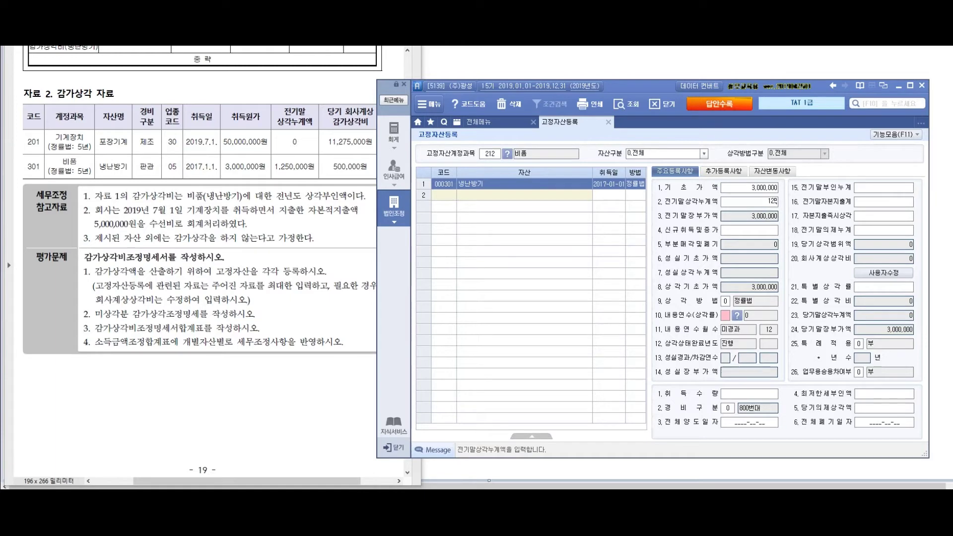
key(Return)
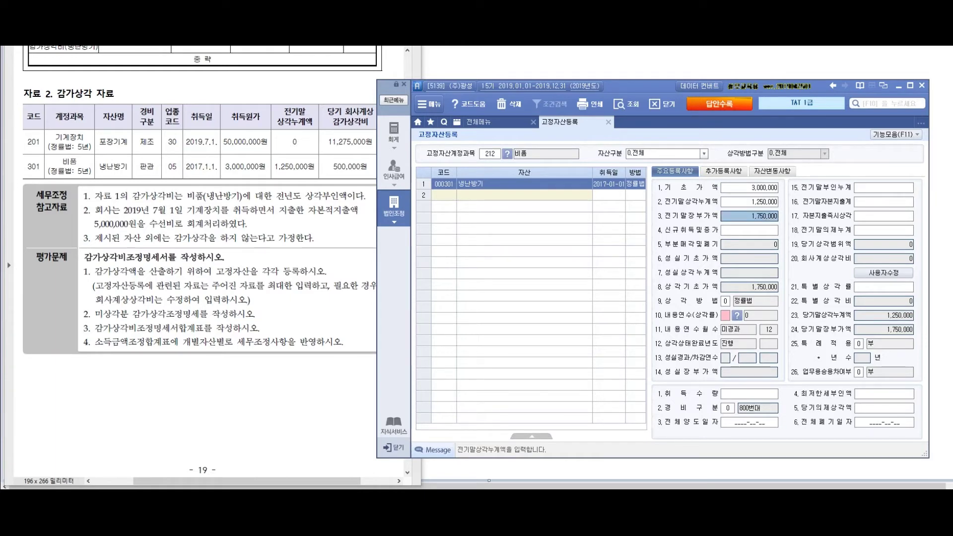
key(Return)
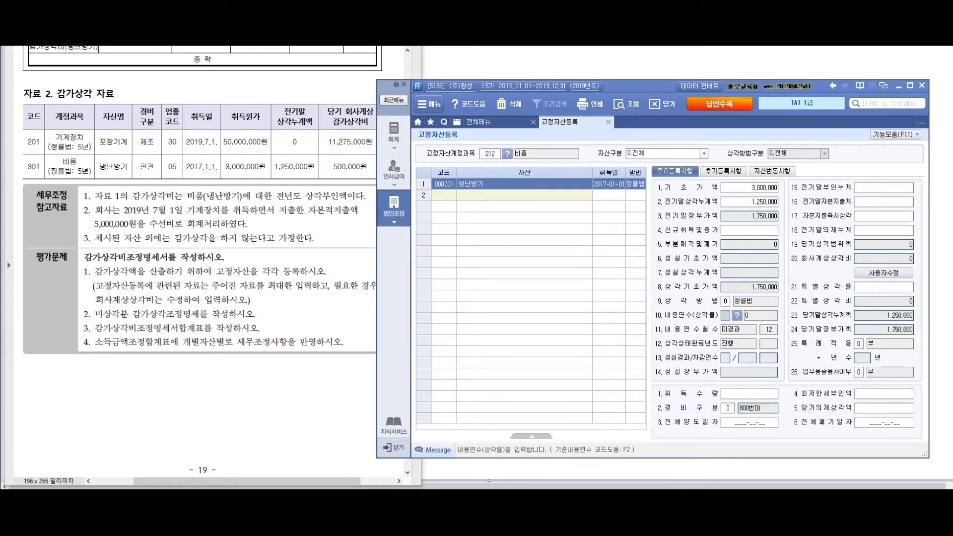
text(5)
key(Return)
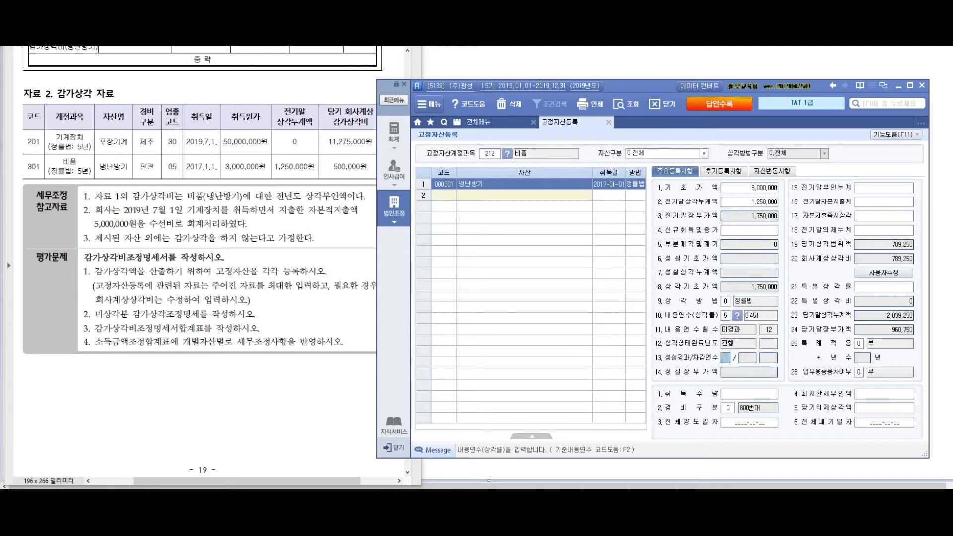
click(726, 315)
key(Return)
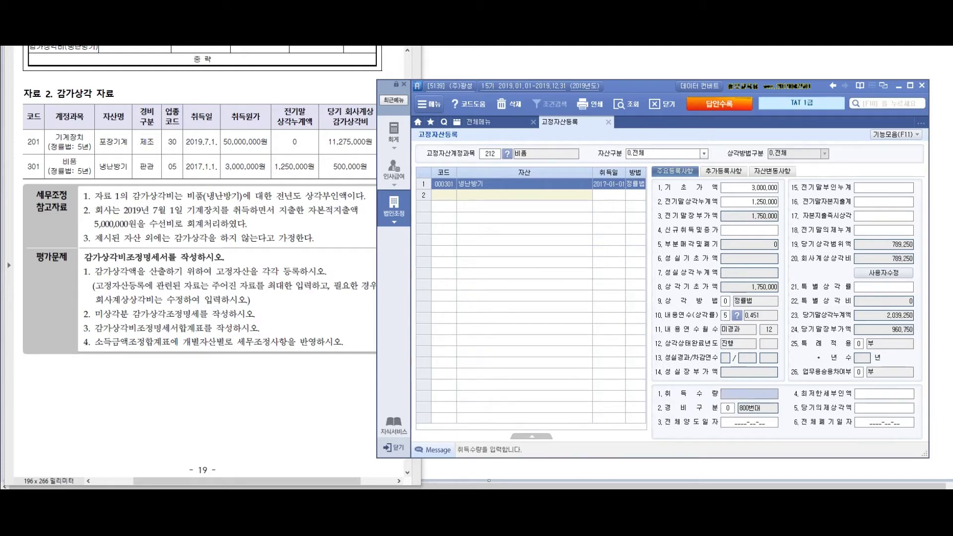
- Keep 냉난방기's 경비구분 at 800번대 and set its 업종 code to 05
key(Return)
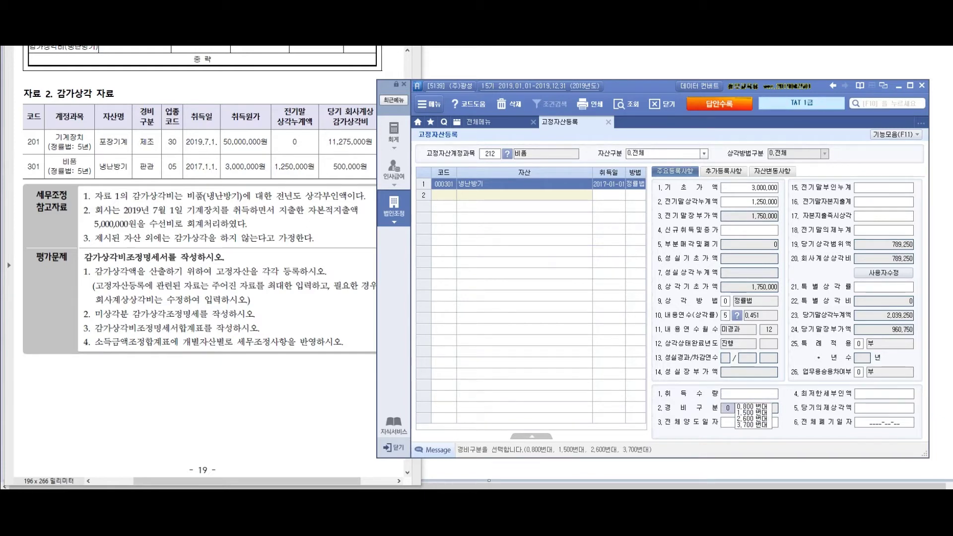
click(724, 171)
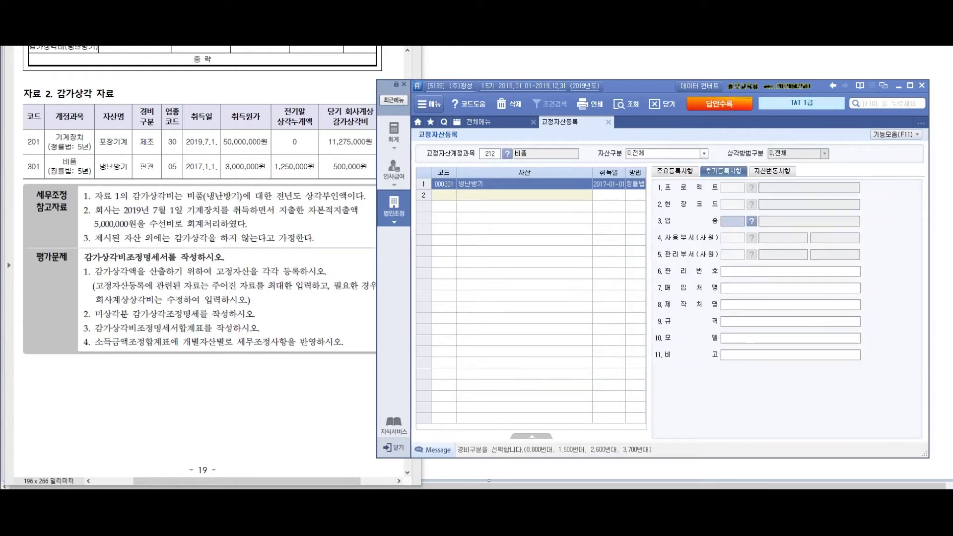
text(05)
key(Return)
click(733, 221)
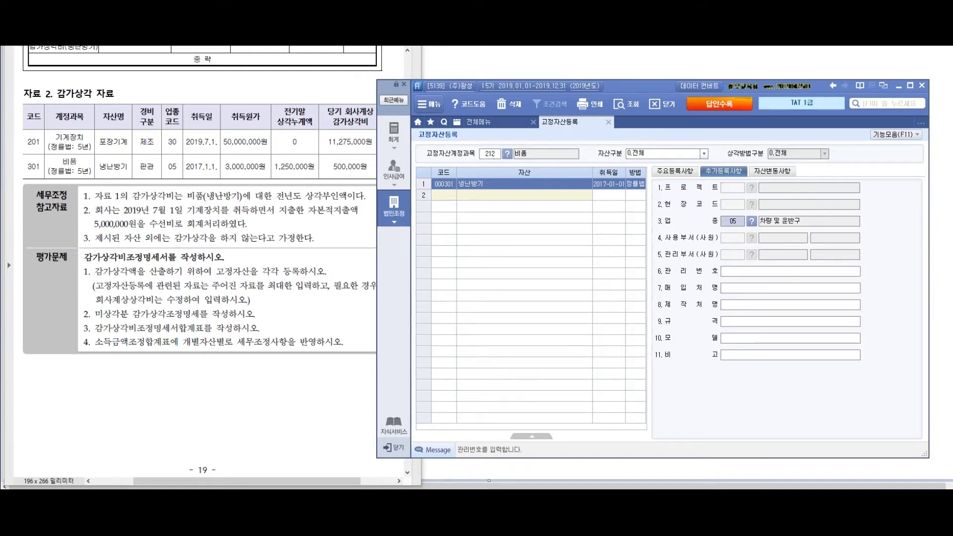
key(alt+Tab)
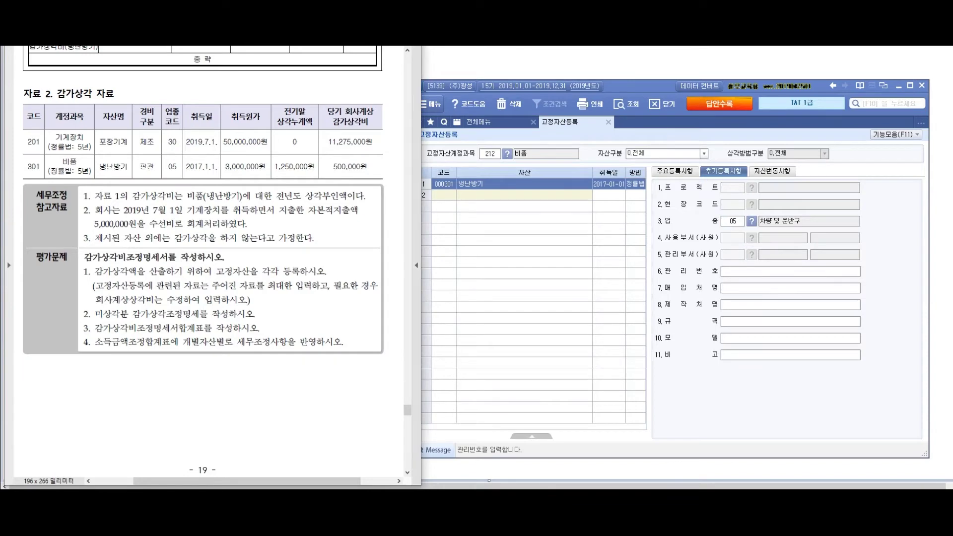
- Look up 냉난방기's 업종 in the code help and keep code 05 차량 및 운반구
key(alt+Tab)
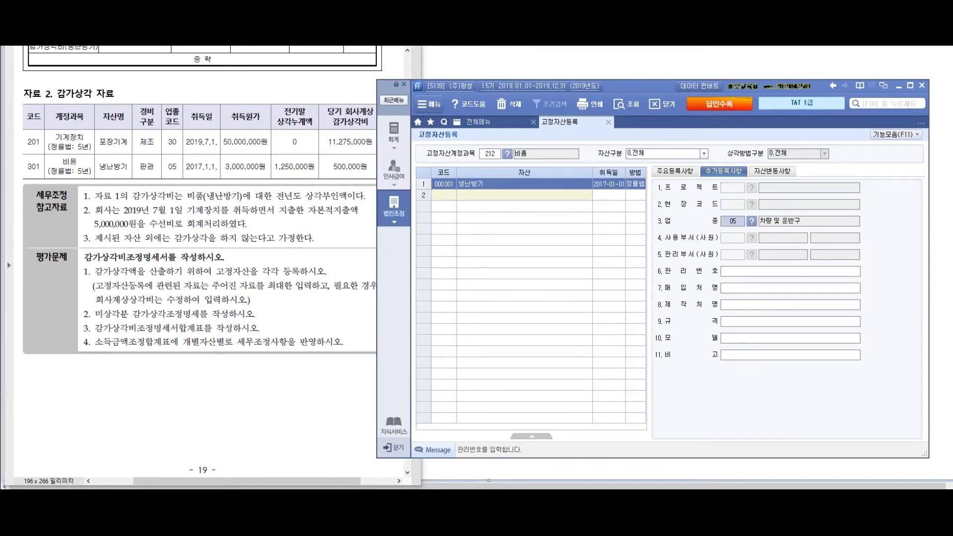
key(F2)
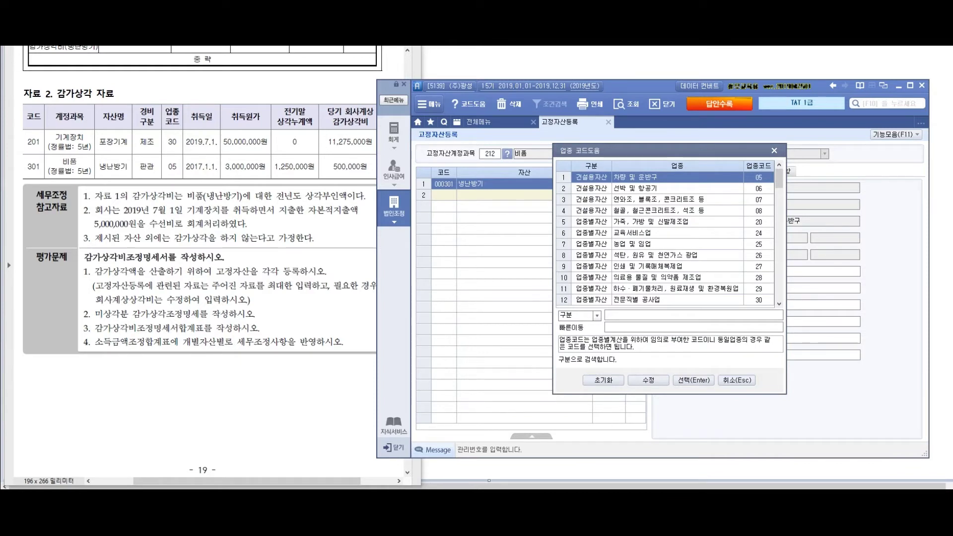
key(Return)
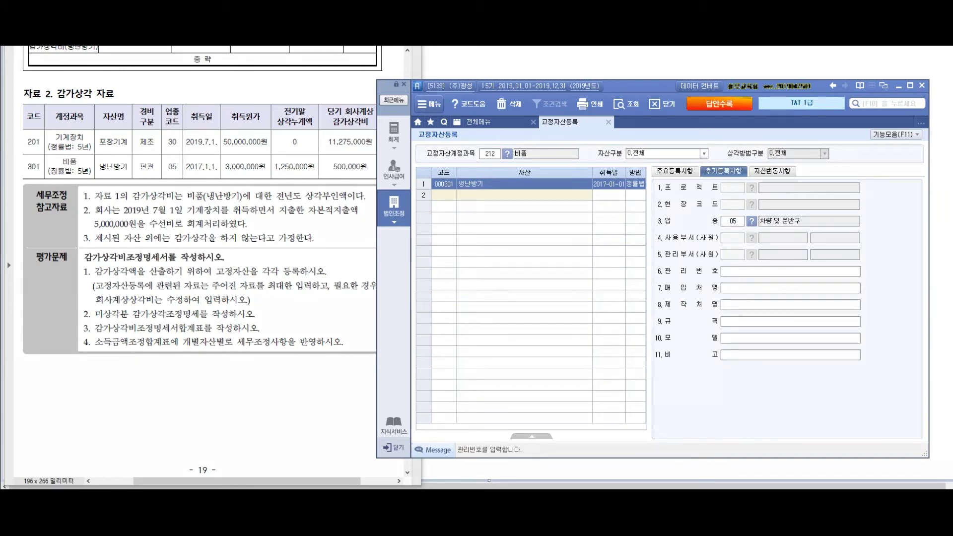
drag(177, 161, 150, 176)
drag(199, 141, 145, 204)
drag(148, 160, 206, 211)
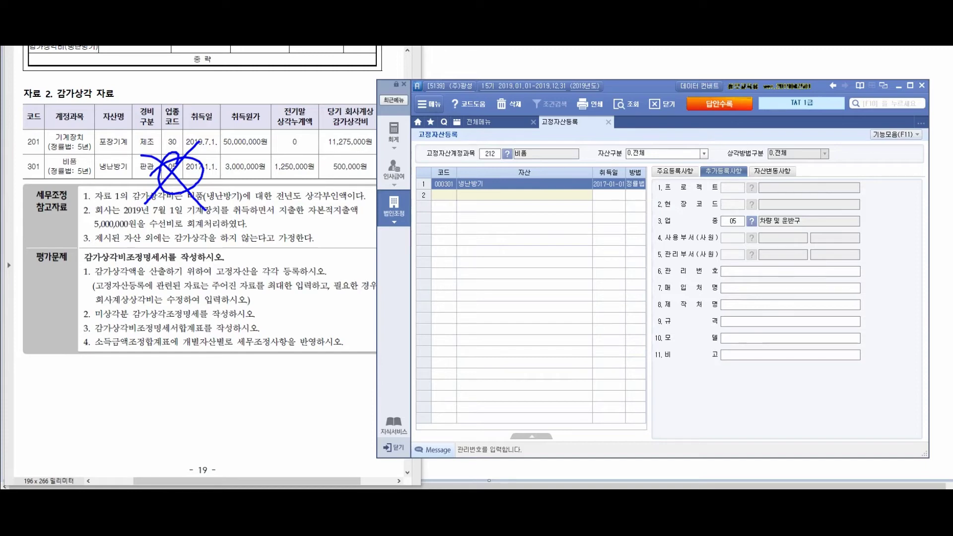
key(Escape)
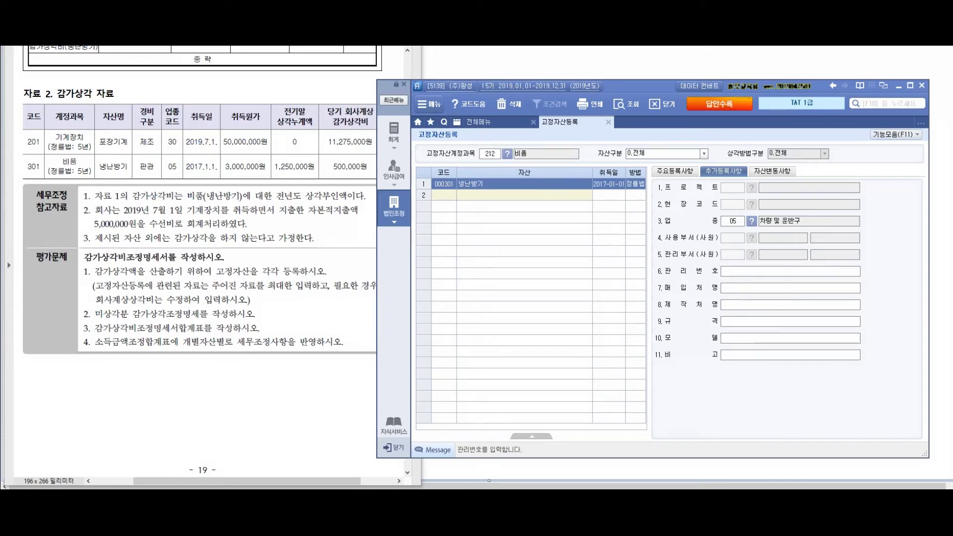
- Search the 업종 code help for 비품, using 업종 as the search criterion
key(F2)
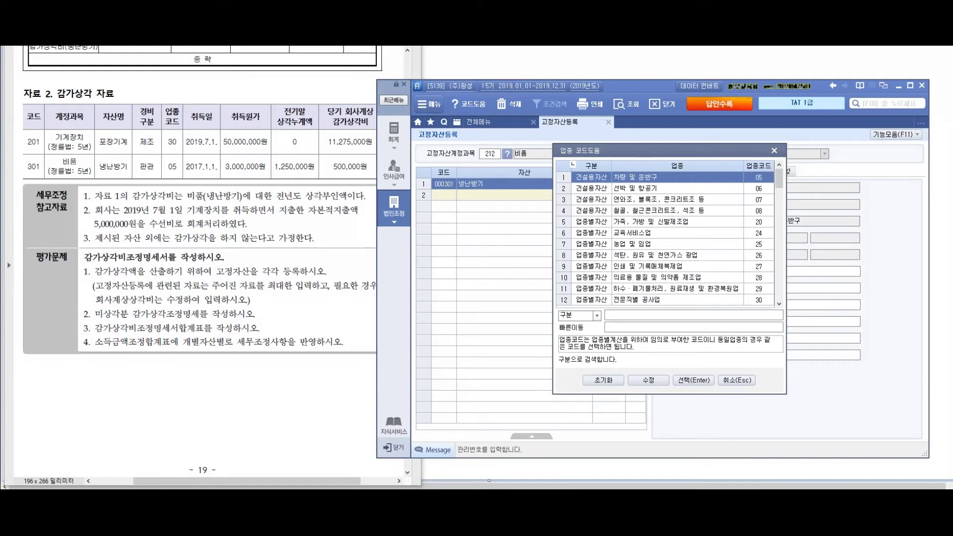
text(4)
key(BackSpace)
text(ㄴ)
key(Return)
click(597, 315)
click(571, 334)
click(646, 316)
text(ㄴ)
key(BackSpace)
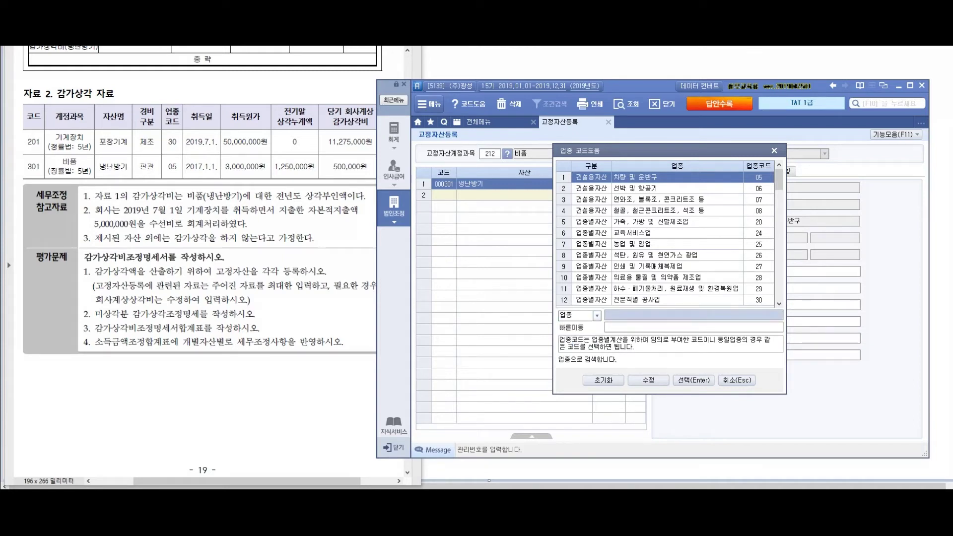
text(비품)
key(BackSpace)
key(BackSpace)
text(비품)
key(BackSpace)
key(BackSpace)
- Examine the full 업종 code list for an entry matching 비품, and close it without changing the code
click(676, 199)
scroll(665, 238, down, 20)
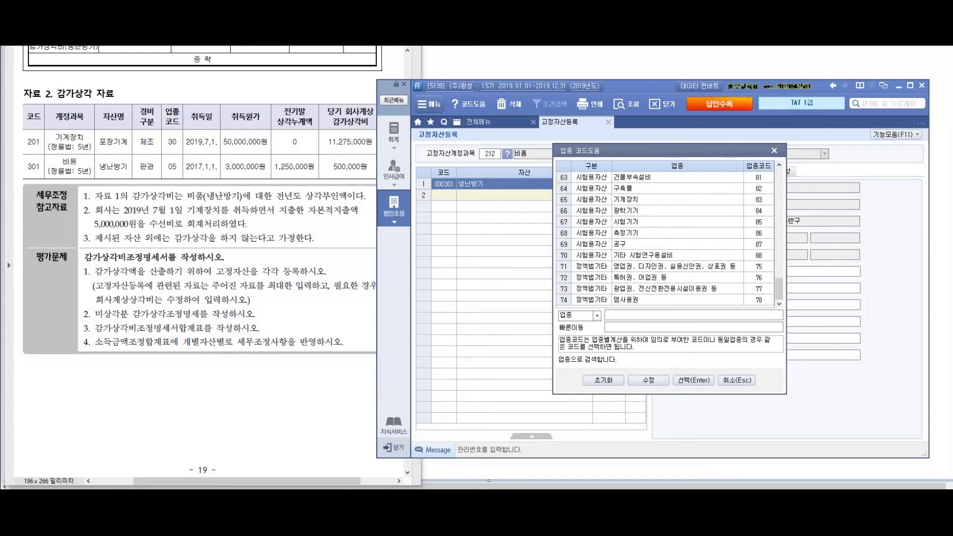
click(677, 222)
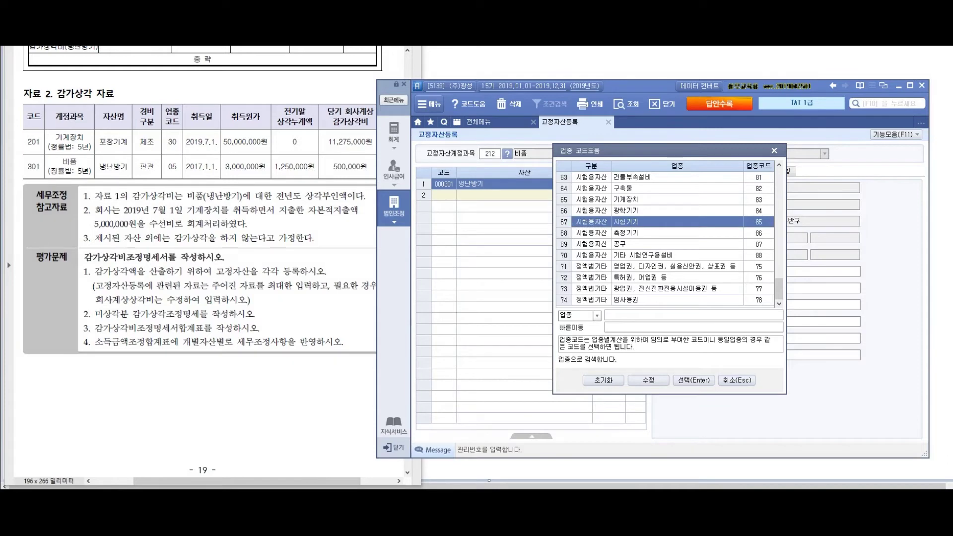
click(677, 300)
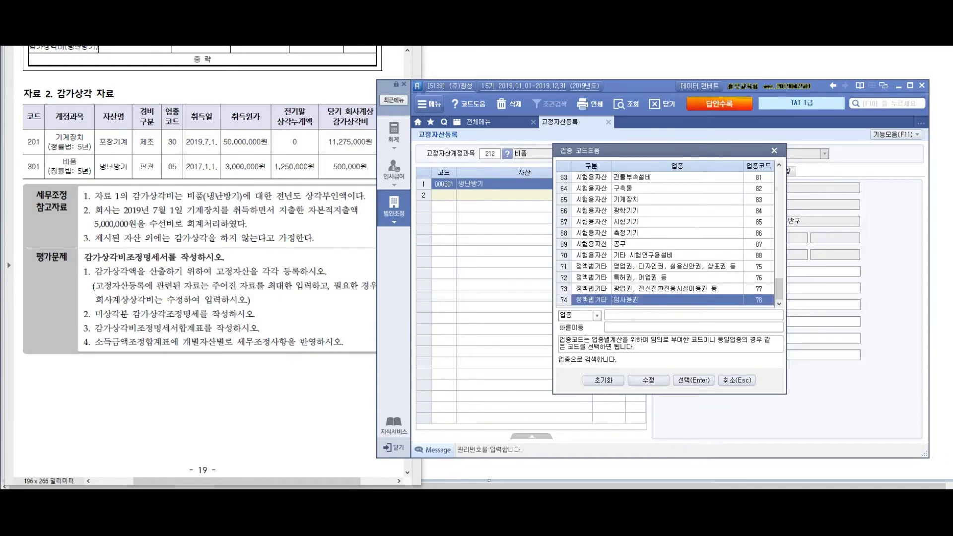
click(676, 266)
scroll(666, 239, up, 10)
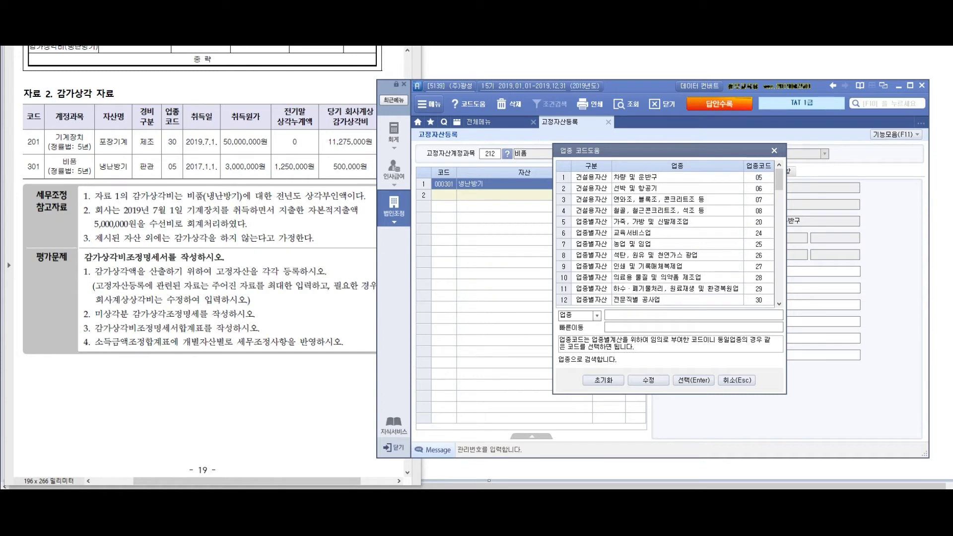
click(677, 177)
click(677, 188)
click(677, 177)
click(677, 188)
click(677, 176)
click(677, 189)
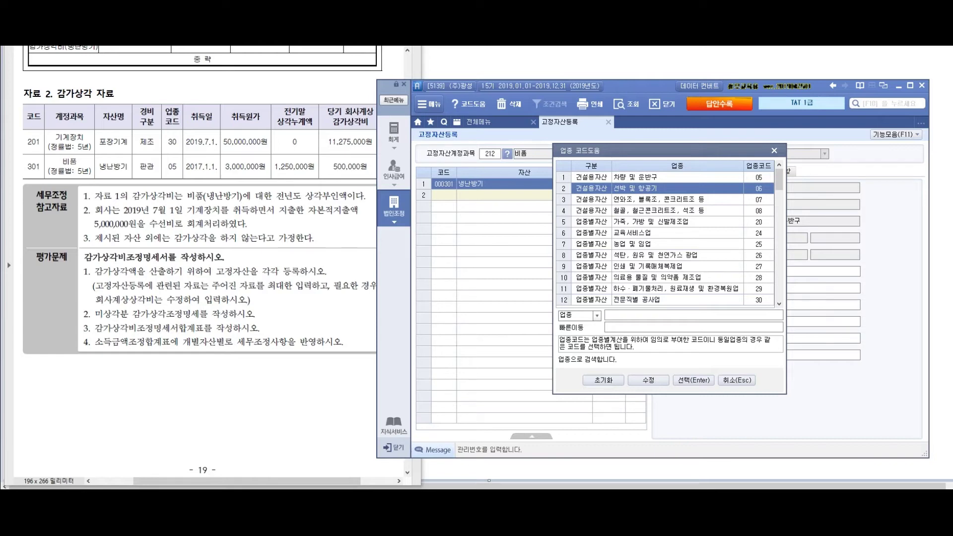
scroll(665, 238, down, 20)
key(Escape)
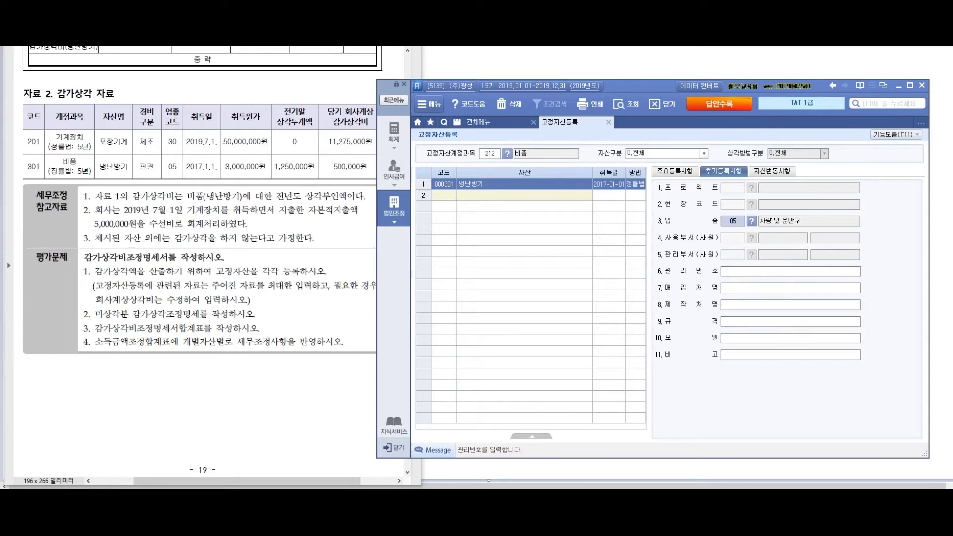
- Review 냉난방기's 경비구분 and 회사계상상각비 in the 주요등록사항 against the problem document
click(675, 170)
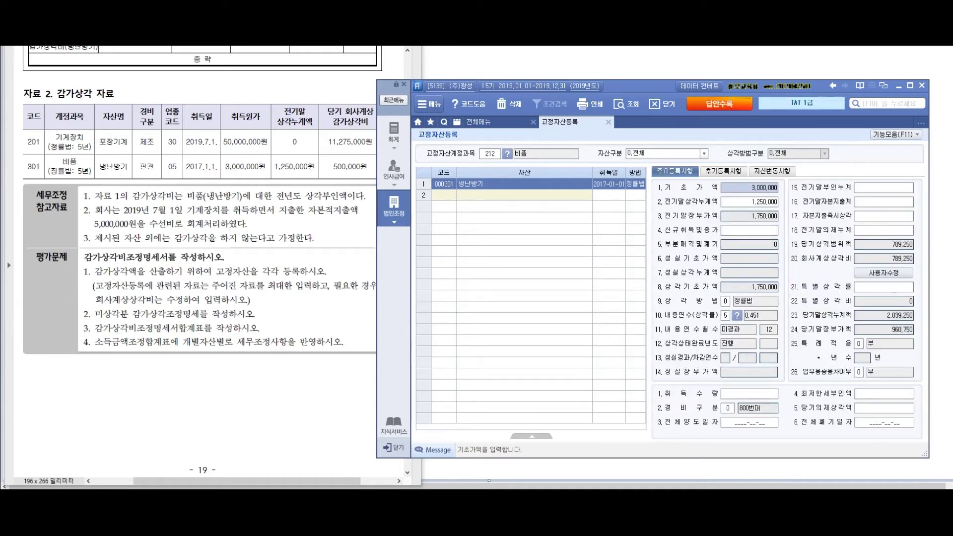
click(757, 408)
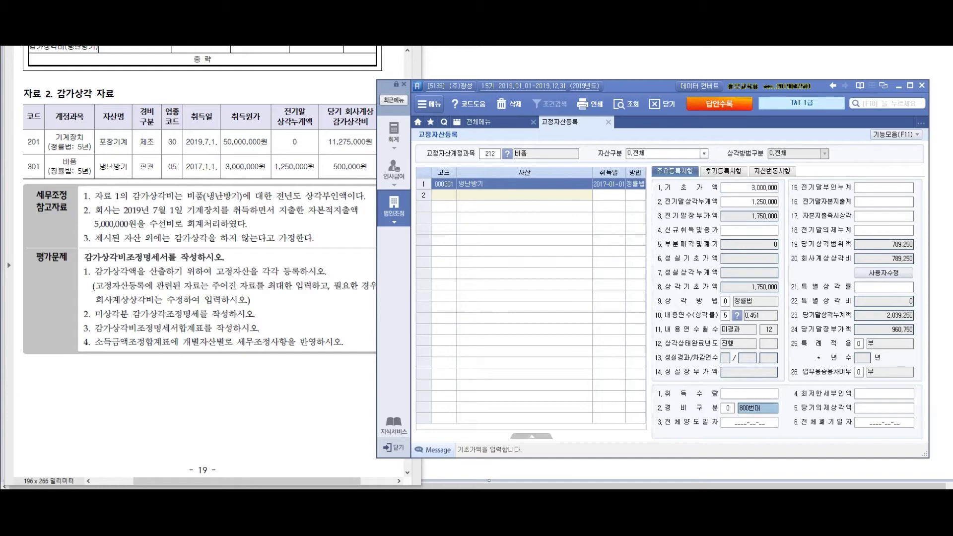
key(alt+Tab)
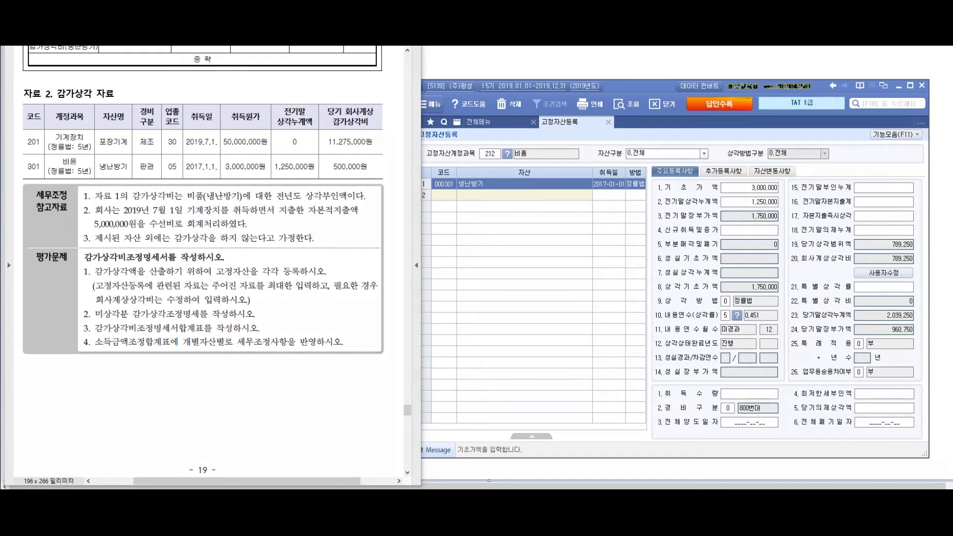
mouse_move(348, 150)
mouse_down()
mouse_move(356, 143)
mouse_move(287, 199)
mouse_up()
mouse_move(808, 249)
mouse_down()
mouse_move(779, 253)
mouse_move(819, 260)
mouse_move(766, 258)
mouse_move(732, 319)
mouse_up()
mouse_move(735, 302)
mouse_down()
mouse_move(757, 297)
mouse_move(792, 310)
mouse_move(855, 300)
mouse_up()
drag(765, 328, 736, 352)
drag(749, 333, 757, 344)
drag(715, 353, 772, 347)
mouse_move(755, 350)
mouse_down()
mouse_move(749, 362)
mouse_move(779, 364)
mouse_move(846, 347)
mouse_move(878, 370)
mouse_move(863, 396)
mouse_up()
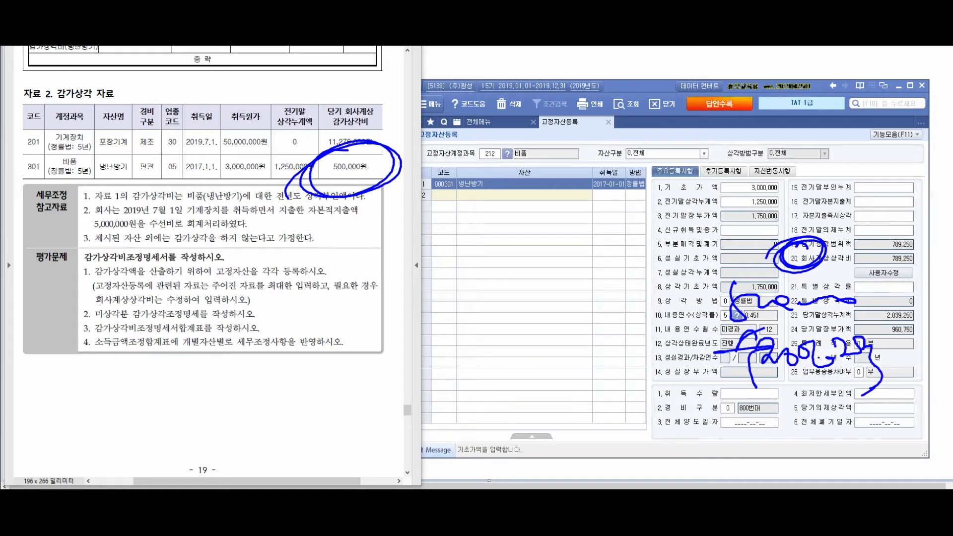
key(Escape)
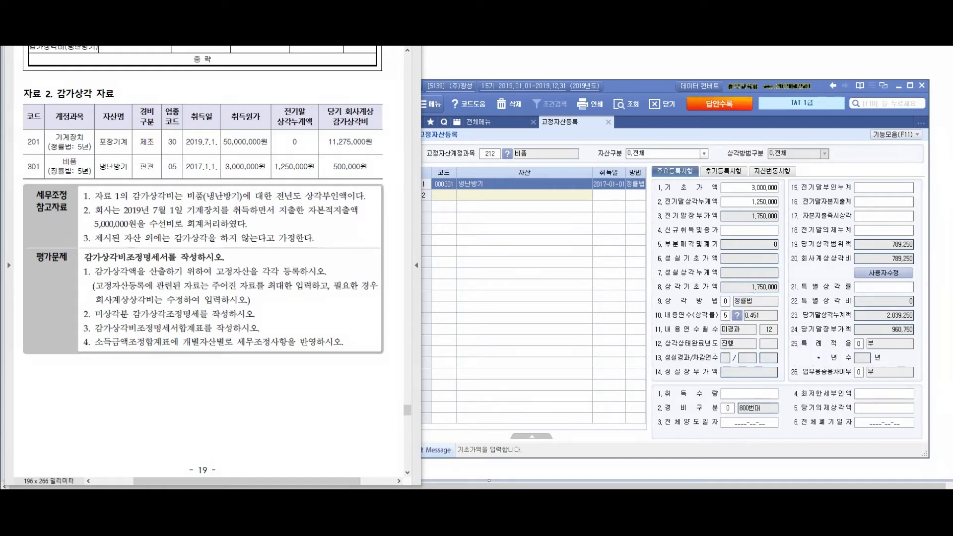
- Override 냉난방기's 회사계상상각비 with the user-edited amount 500,000 and end the manual editing
click(883, 273)
click(883, 258)
text(500000)
key(Return)
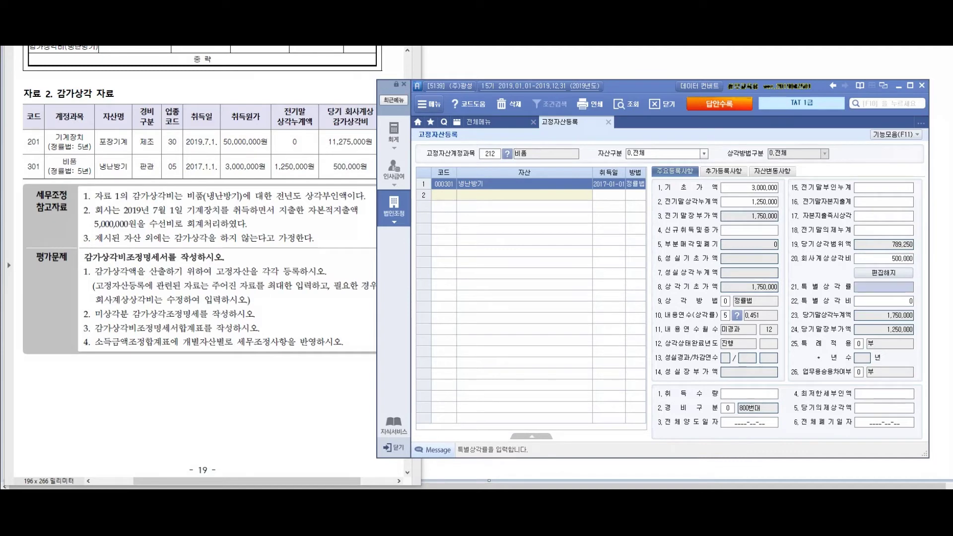
click(884, 272)
click(509, 270)
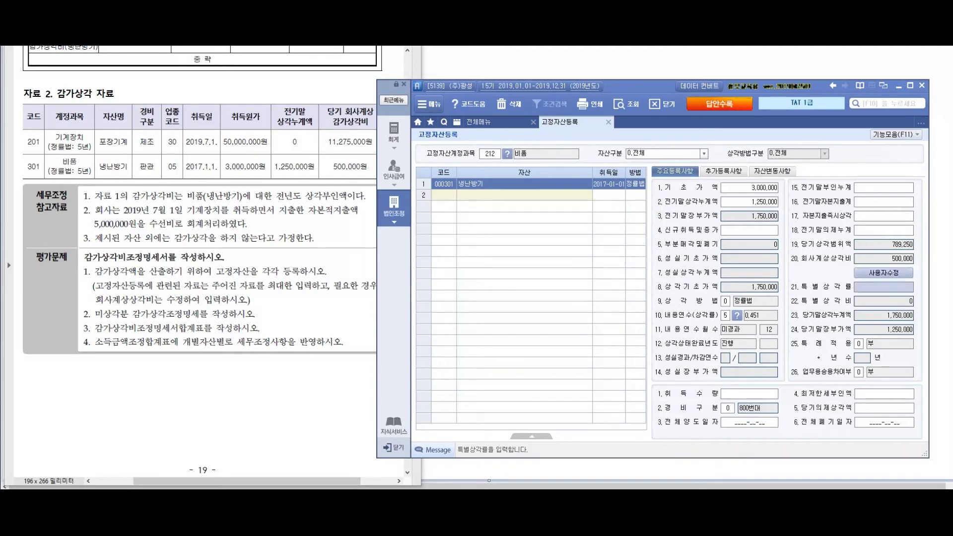
click(884, 259)
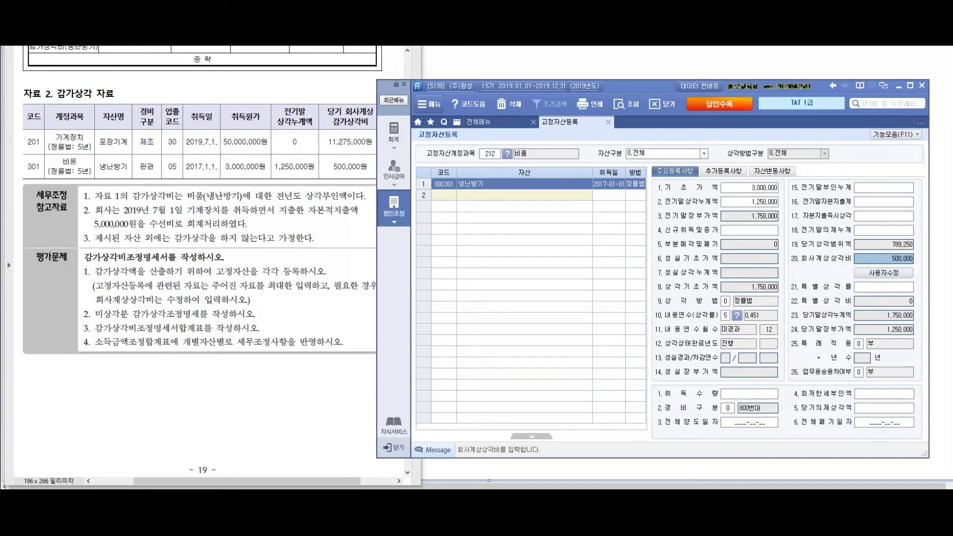
- Check the second task in the problem document and open the 미상각분 감가상각조정명세 form
click(492, 122)
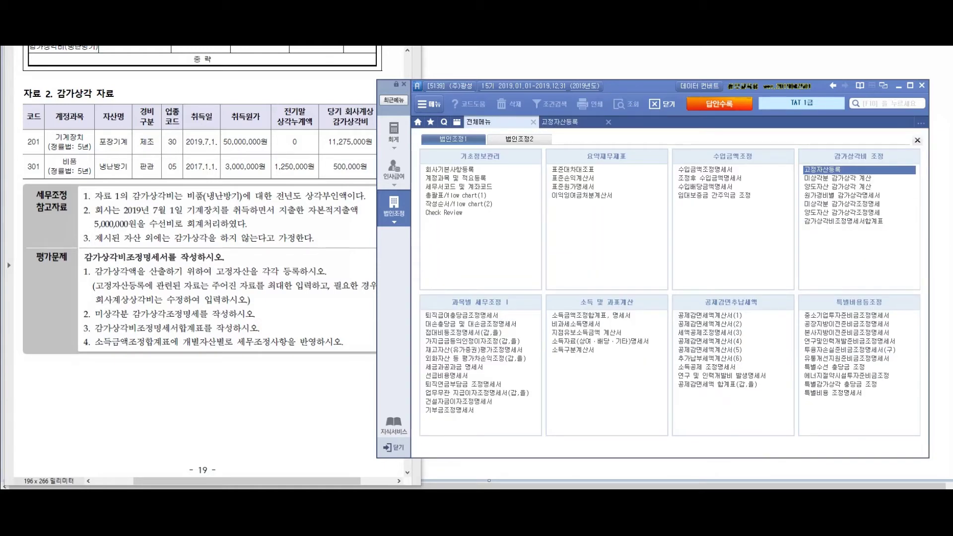
key(alt+Tab)
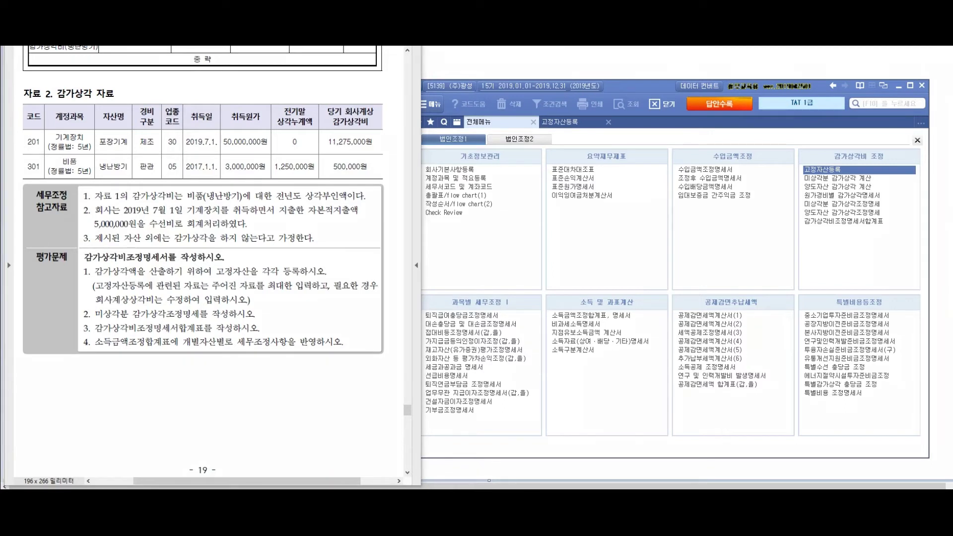
mouse_move(82, 304)
mouse_down()
mouse_move(86, 319)
mouse_move(111, 296)
mouse_up()
drag(797, 213, 909, 218)
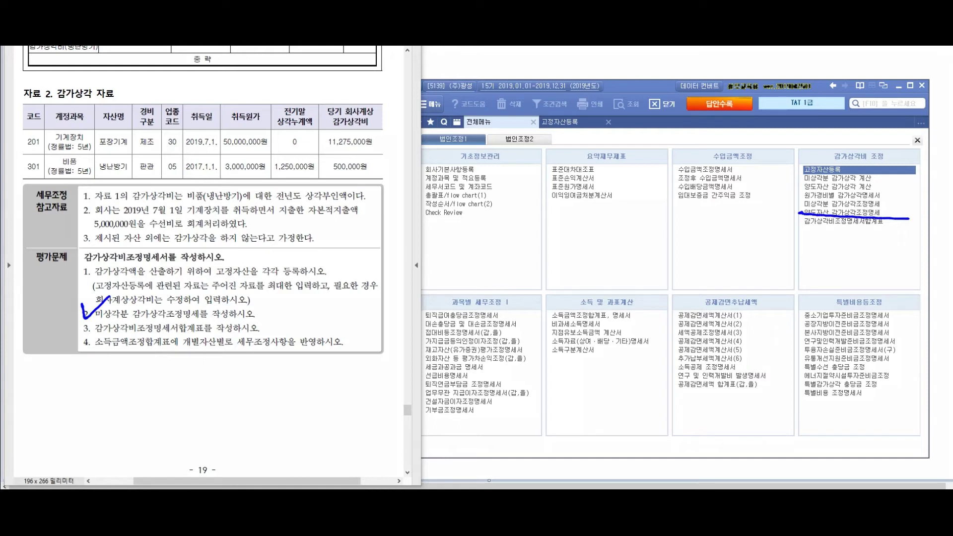
key(Escape)
click(841, 204)
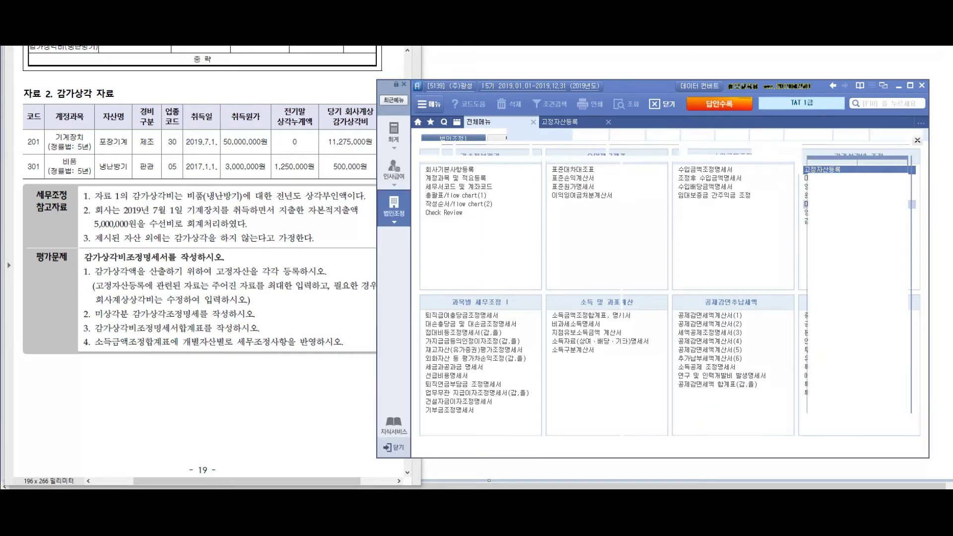
click(841, 204)
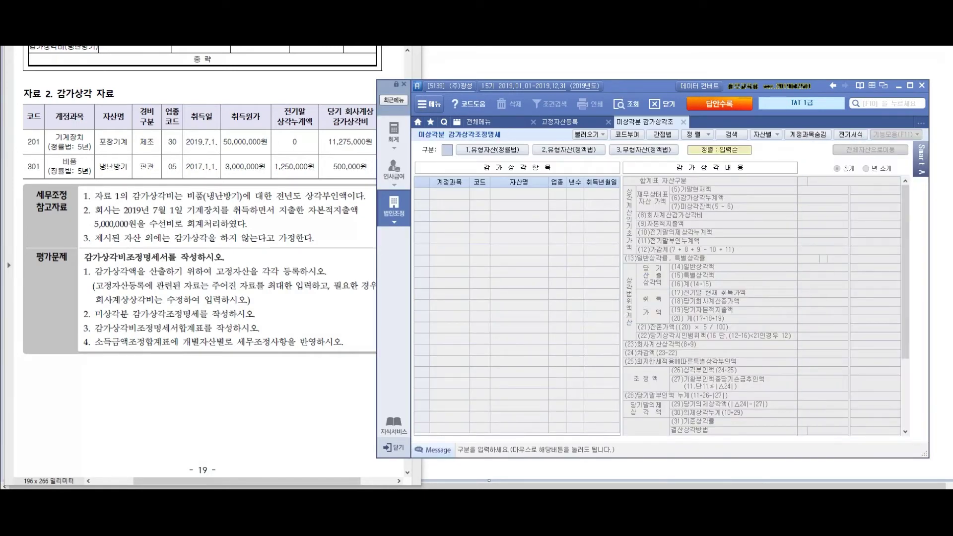
- Set the 구분 to 1.유형자산(정률법) and load the registered fixed assets into the 미상각분 감가상각조정명세
text(1)
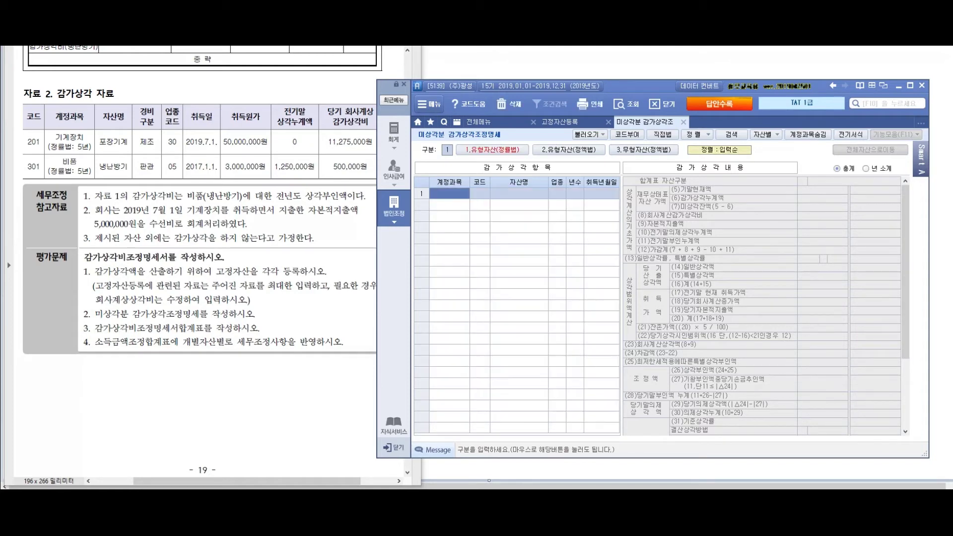
key(Return)
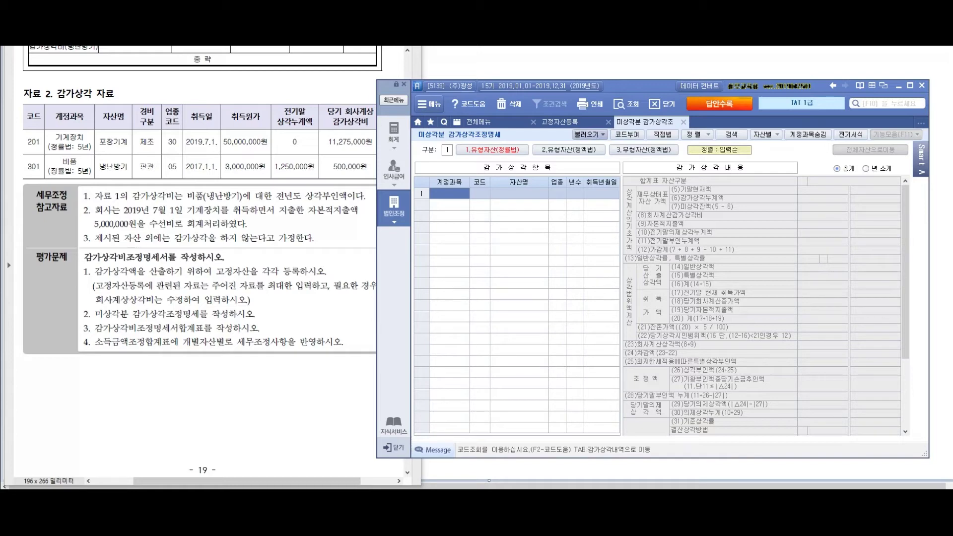
click(589, 135)
key(Return)
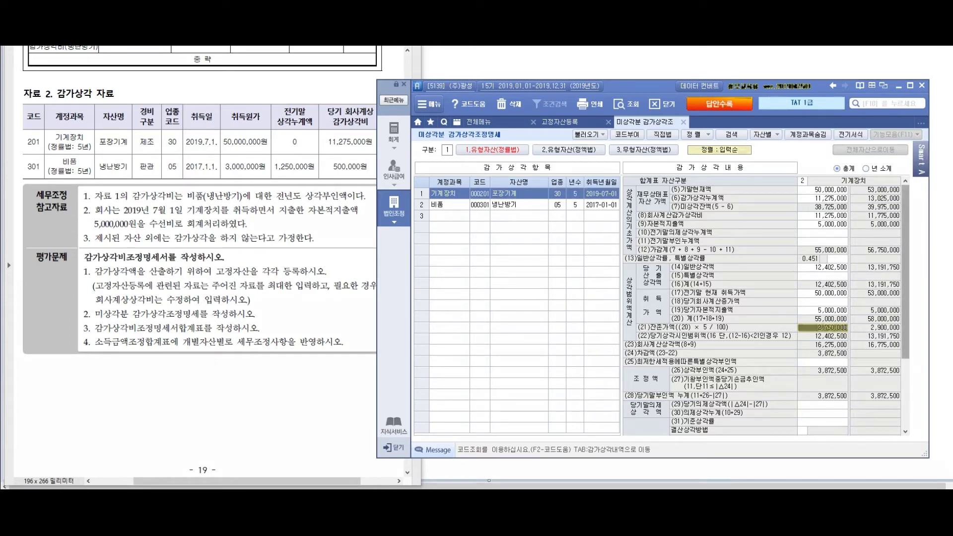
- Examine 포장기계's 회사계산감가상각비, 자본적지출액, 일반상각액, 당기상각시인범위액 and 상각부인액 in the adjustment details
key(Tab)
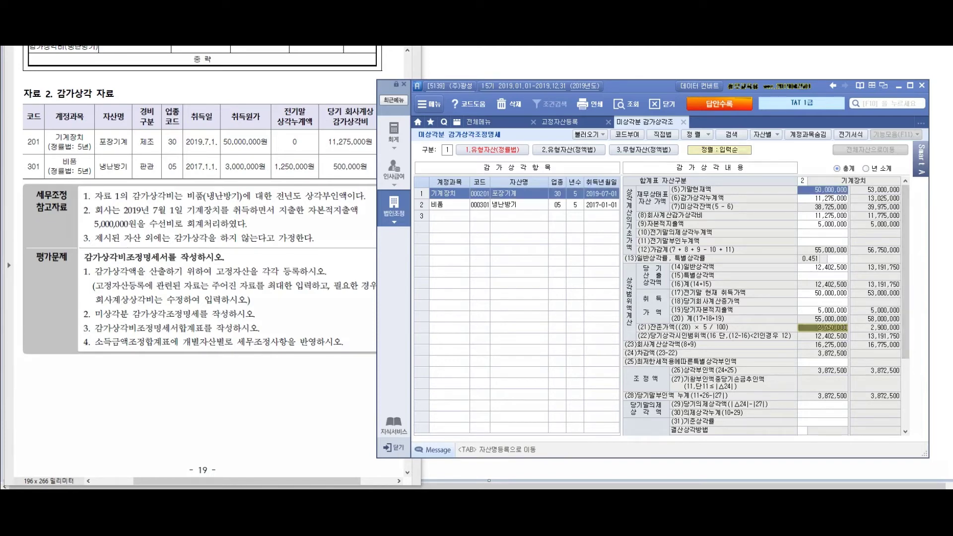
key(Return)
key(Return)
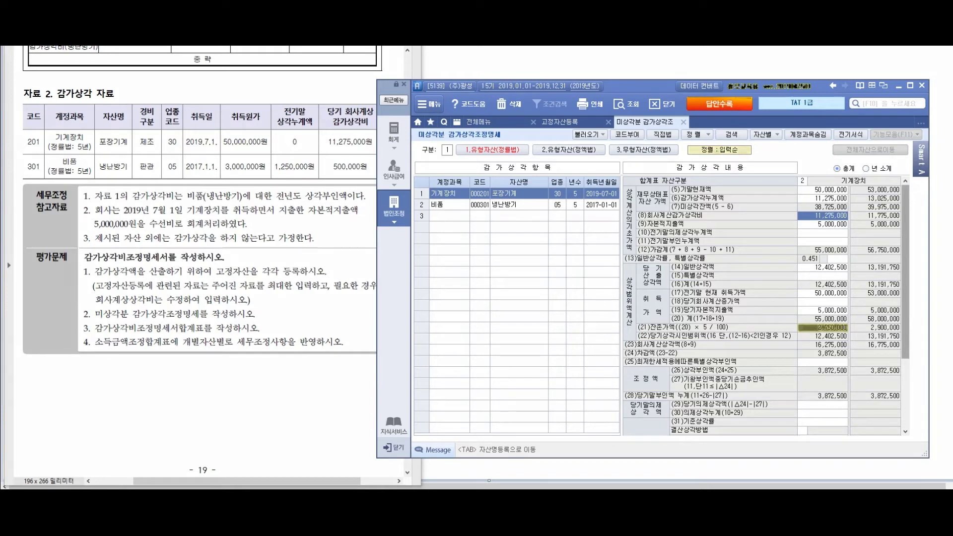
key(Return)
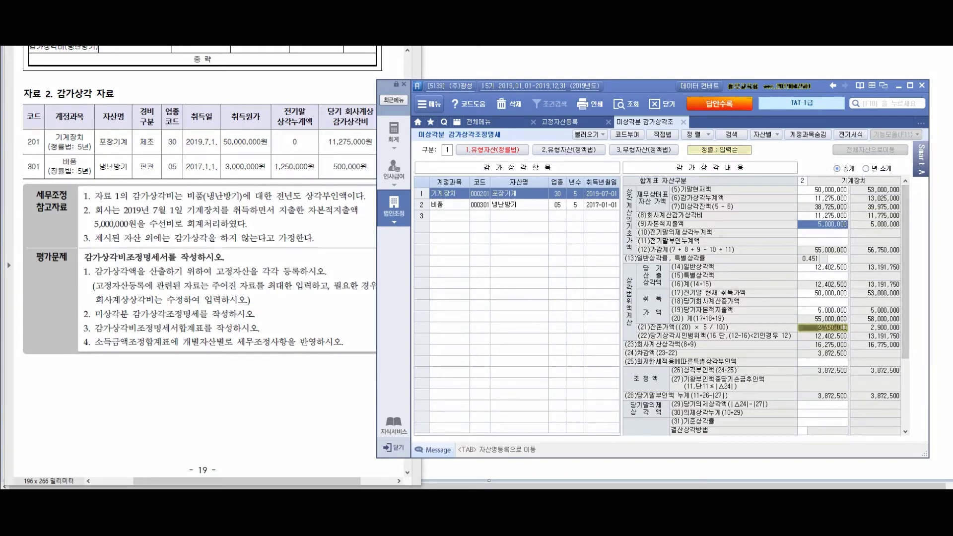
click(822, 267)
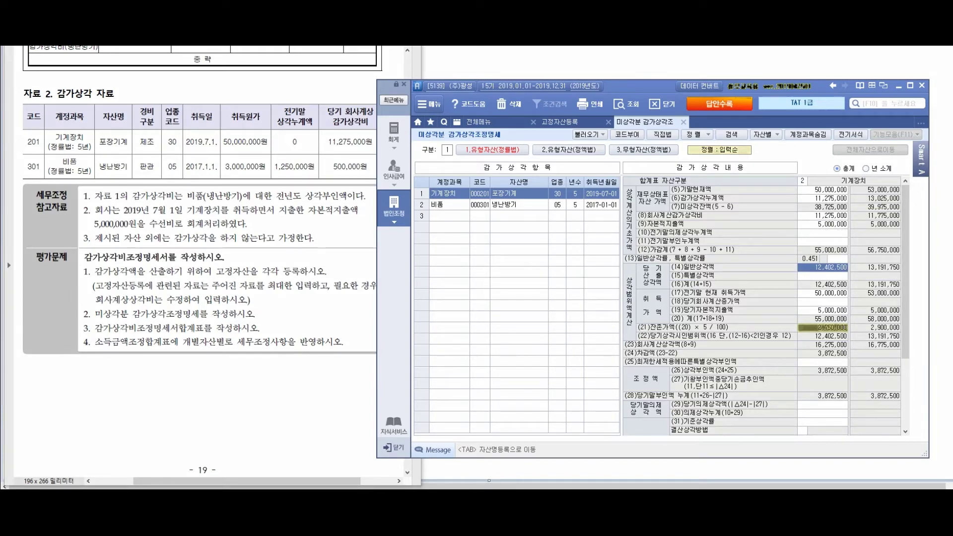
click(822, 311)
mouse_move(818, 337)
mouse_down()
mouse_move(846, 335)
mouse_move(836, 343)
mouse_move(844, 343)
mouse_up()
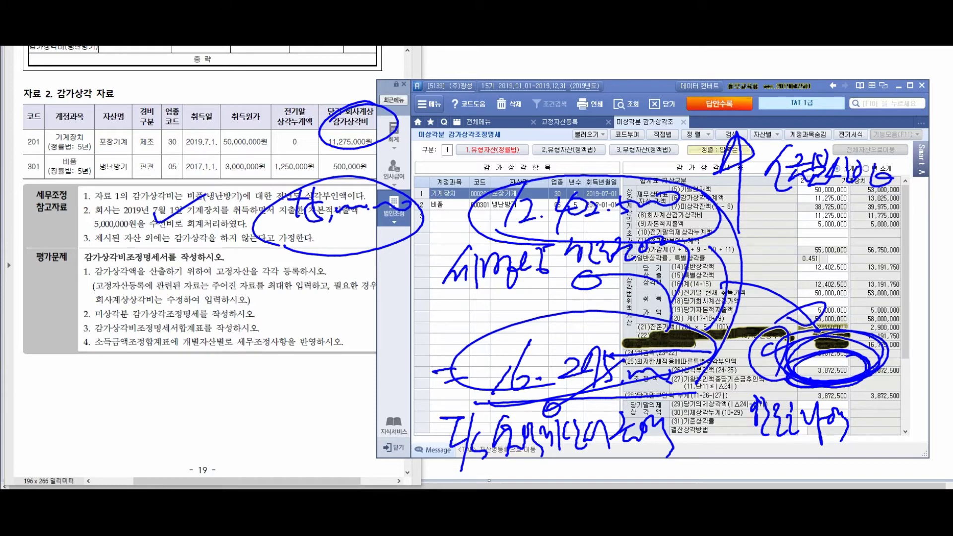
key(Escape)
click(822, 310)
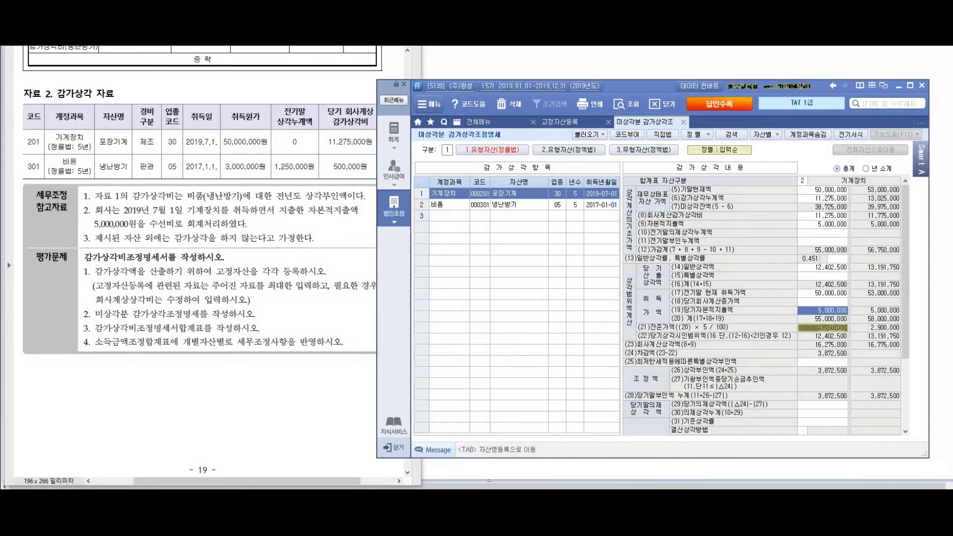
- Review the remaining lines of 포장기계's adjustment details and display 냉난방기's 감가상각내용 from its first lines
scroll(766, 305, down, 4)
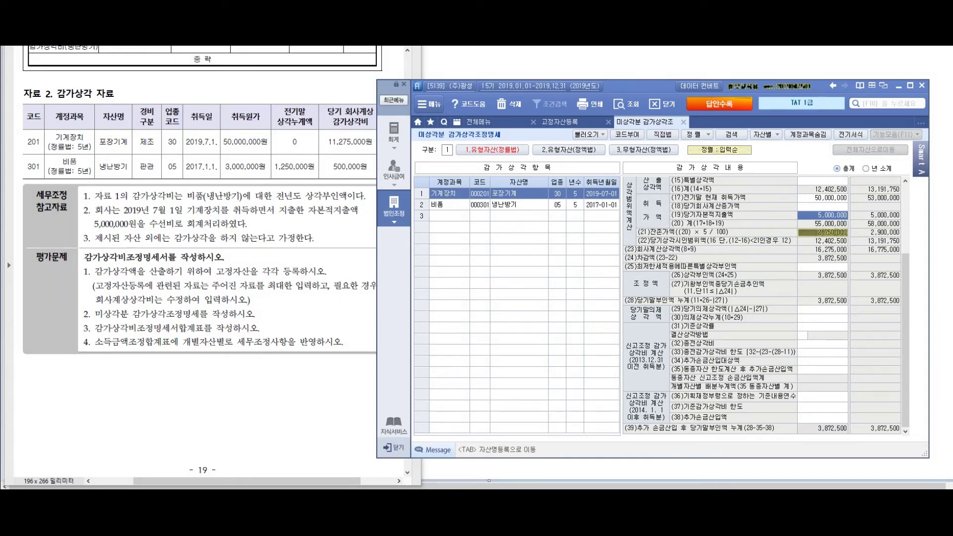
click(519, 204)
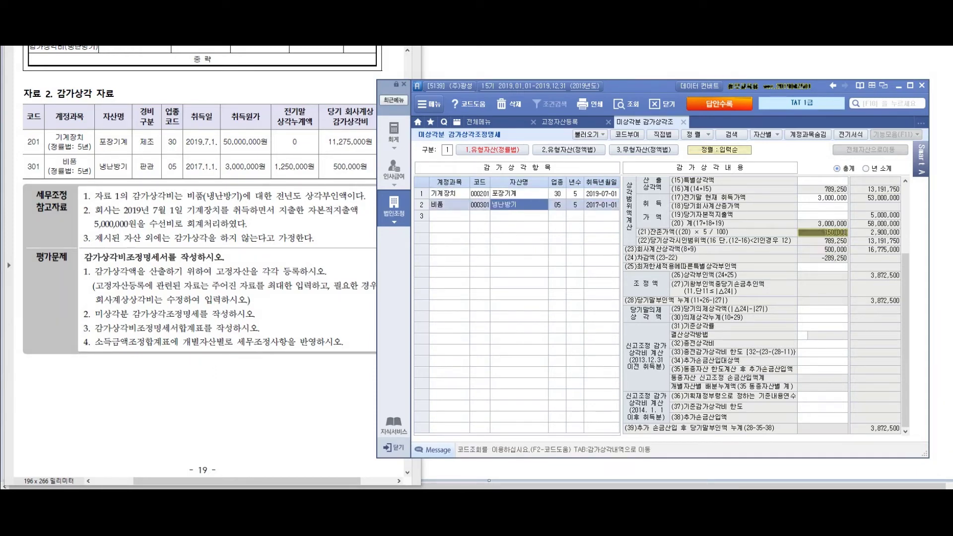
drag(905, 309, 904, 241)
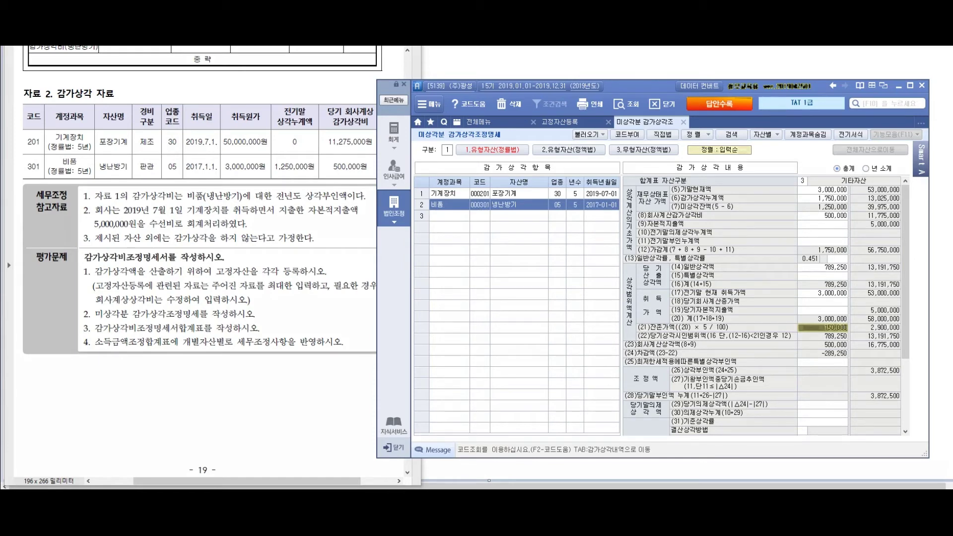
drag(650, 337, 848, 336)
drag(627, 343, 699, 341)
drag(812, 342, 848, 345)
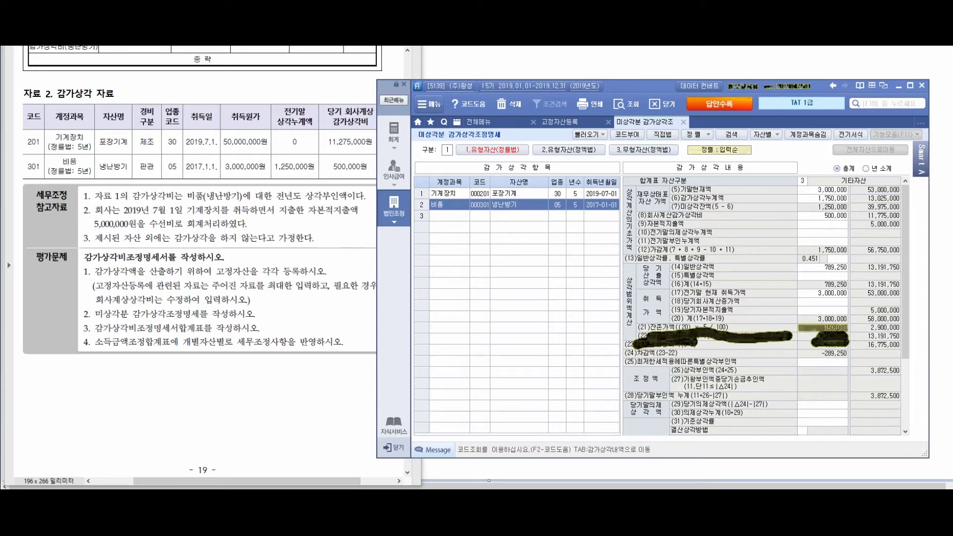
drag(671, 320, 646, 253)
mouse_move(541, 185)
mouse_down()
mouse_move(518, 219)
mouse_move(535, 232)
mouse_move(586, 199)
mouse_move(603, 227)
mouse_move(666, 204)
mouse_move(703, 218)
mouse_up()
mouse_move(705, 184)
mouse_down()
mouse_move(708, 226)
mouse_move(809, 204)
mouse_up()
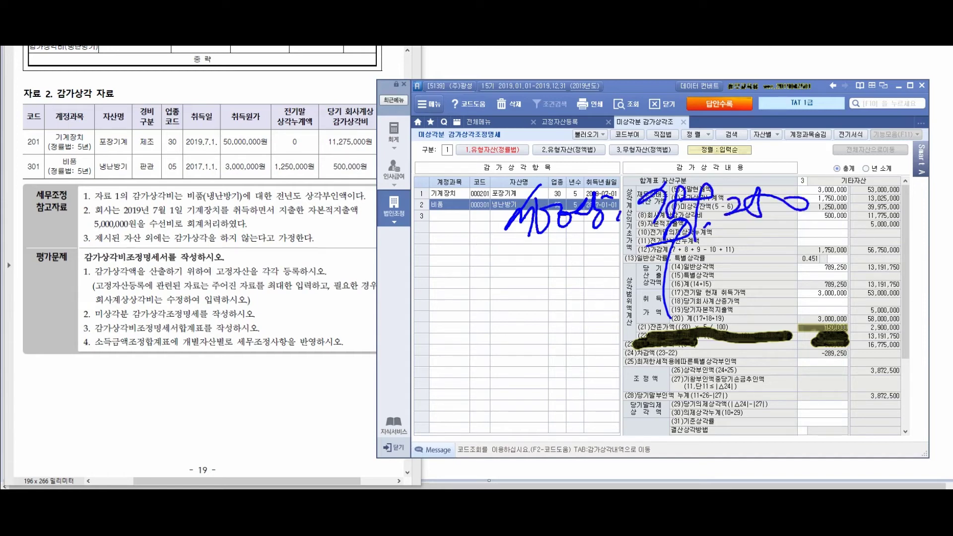
mouse_move(519, 268)
mouse_down()
mouse_move(571, 310)
mouse_move(603, 298)
mouse_move(599, 289)
mouse_up()
mouse_move(663, 263)
mouse_down()
mouse_move(656, 300)
mouse_move(807, 276)
mouse_up()
drag(848, 144, 847, 220)
drag(872, 204, 847, 218)
drag(584, 259, 897, 245)
drag(814, 146, 810, 323)
mouse_move(575, 346)
mouse_down()
mouse_move(549, 390)
mouse_move(588, 408)
mouse_up()
drag(591, 360, 618, 410)
drag(637, 365, 675, 400)
mouse_move(675, 365)
mouse_down()
mouse_move(708, 397)
mouse_move(732, 387)
mouse_move(742, 394)
mouse_up()
mouse_move(770, 354)
mouse_down()
mouse_move(747, 392)
mouse_move(799, 400)
mouse_up()
mouse_move(556, 440)
mouse_down()
mouse_move(546, 471)
mouse_move(570, 452)
mouse_up()
mouse_move(571, 433)
mouse_down()
mouse_move(577, 473)
mouse_move(586, 461)
mouse_up()
mouse_move(602, 428)
mouse_down()
mouse_move(603, 476)
mouse_move(616, 457)
mouse_up()
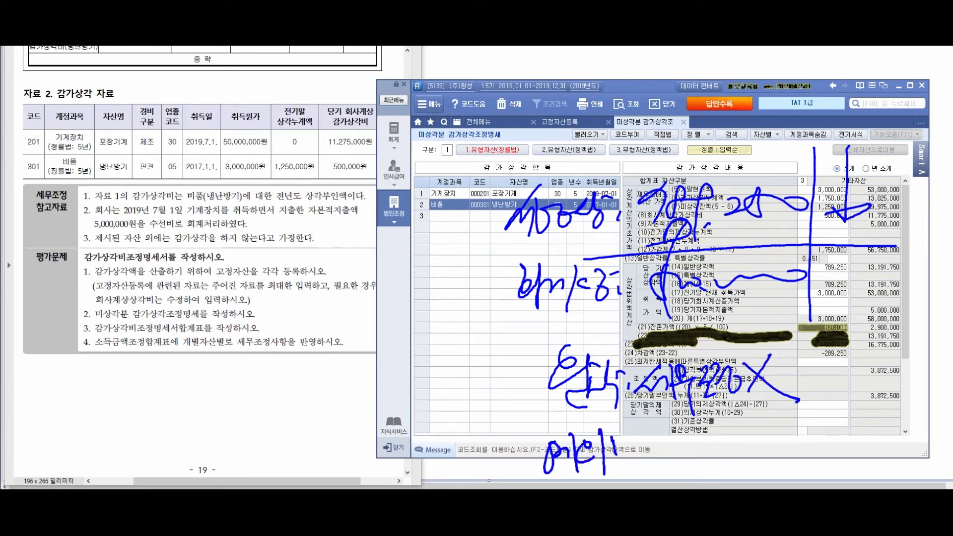
mouse_move(634, 423)
mouse_down()
mouse_move(654, 437)
mouse_move(660, 462)
mouse_up()
drag(668, 435, 681, 456)
drag(688, 419, 692, 465)
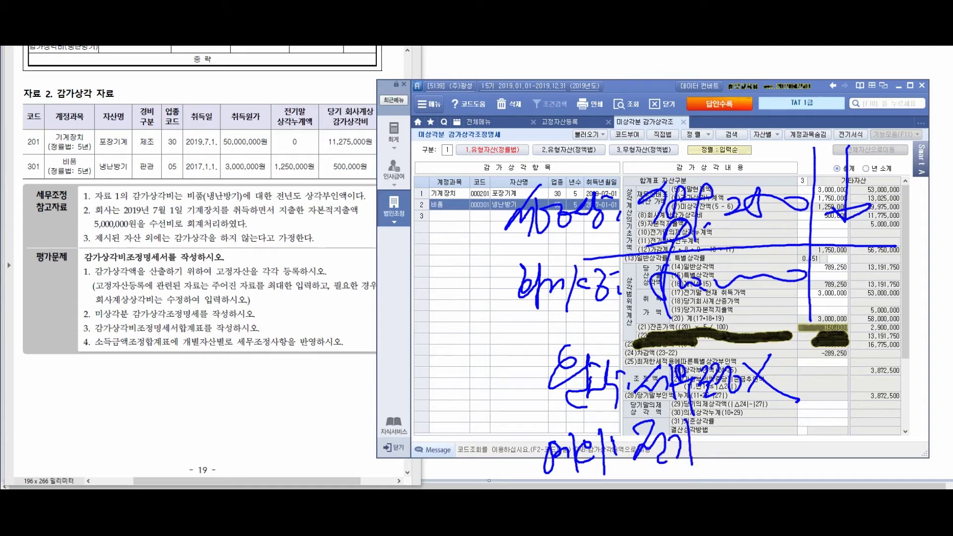
drag(717, 421, 715, 449)
drag(710, 447, 740, 469)
drag(720, 423, 730, 460)
drag(738, 417, 762, 464)
mouse_move(754, 421)
mouse_down()
mouse_move(781, 456)
mouse_move(800, 459)
mouse_up()
mouse_move(792, 423)
mouse_down()
mouse_move(819, 459)
mouse_move(881, 457)
mouse_up()
mouse_move(860, 366)
mouse_down()
mouse_move(839, 400)
mouse_move(868, 405)
mouse_move(917, 378)
mouse_move(924, 403)
mouse_up()
drag(874, 365, 864, 364)
drag(909, 397, 898, 414)
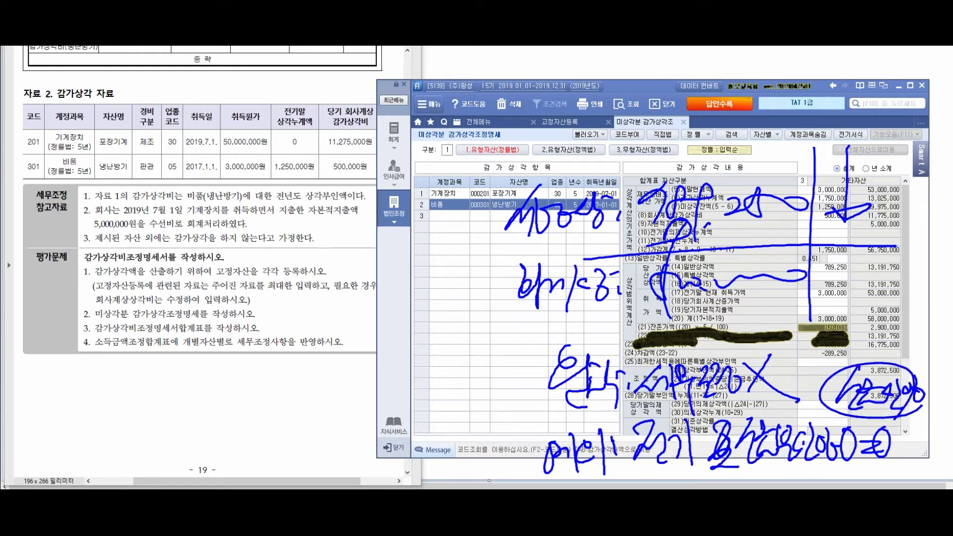
drag(539, 378, 500, 481)
drag(493, 418, 422, 427)
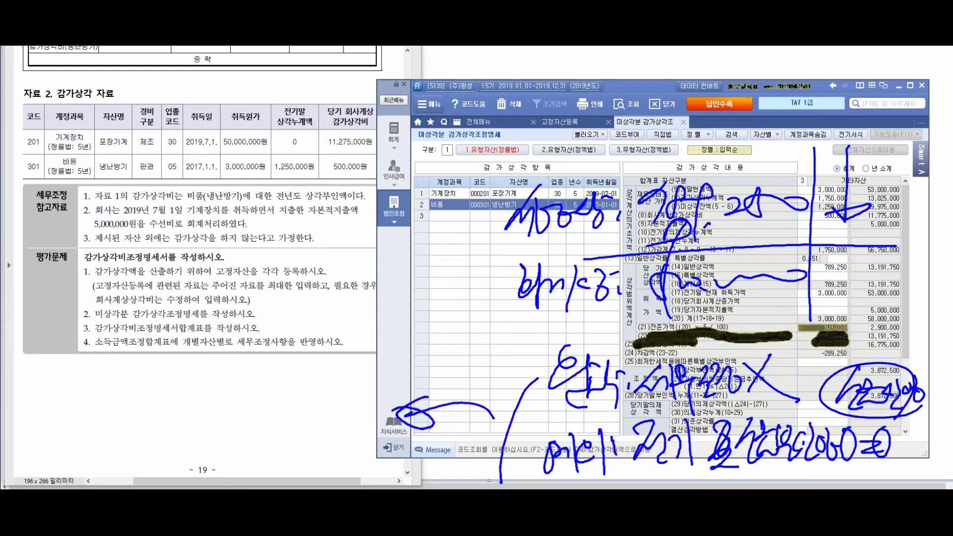
drag(257, 364, 222, 420)
drag(258, 386, 269, 397)
drag(244, 409, 266, 427)
mouse_move(247, 412)
mouse_down()
mouse_move(287, 397)
mouse_move(291, 423)
mouse_up()
drag(293, 390, 304, 410)
drag(289, 423, 323, 413)
mouse_move(323, 412)
mouse_down()
mouse_move(324, 468)
mouse_move(363, 419)
mouse_up()
drag(242, 449, 339, 429)
drag(317, 354, 370, 415)
drag(817, 356, 857, 357)
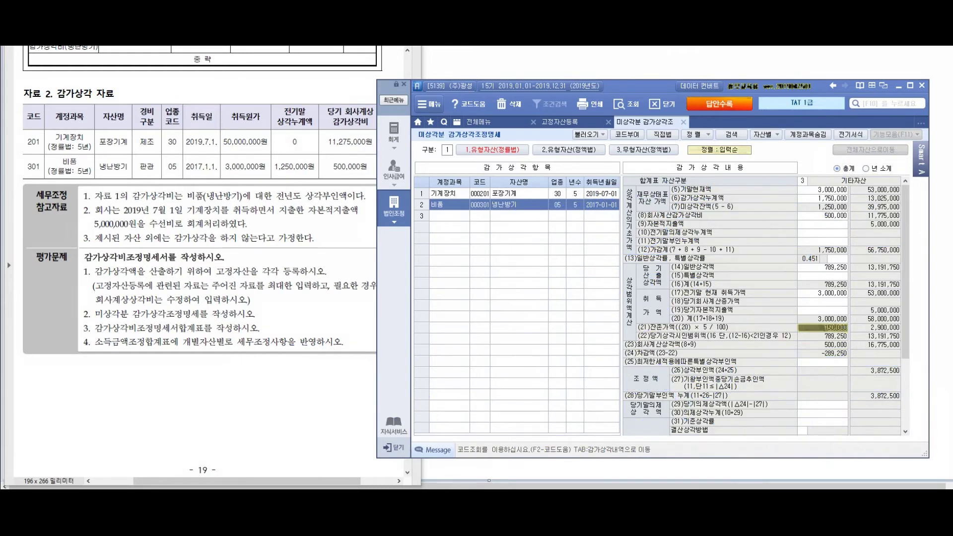
- Examine 냉난방기's 차감액, 상각부인액, 기왕부인액중당기손금추인액 and 의제상각 lines in the adjustment details
key(Tab)
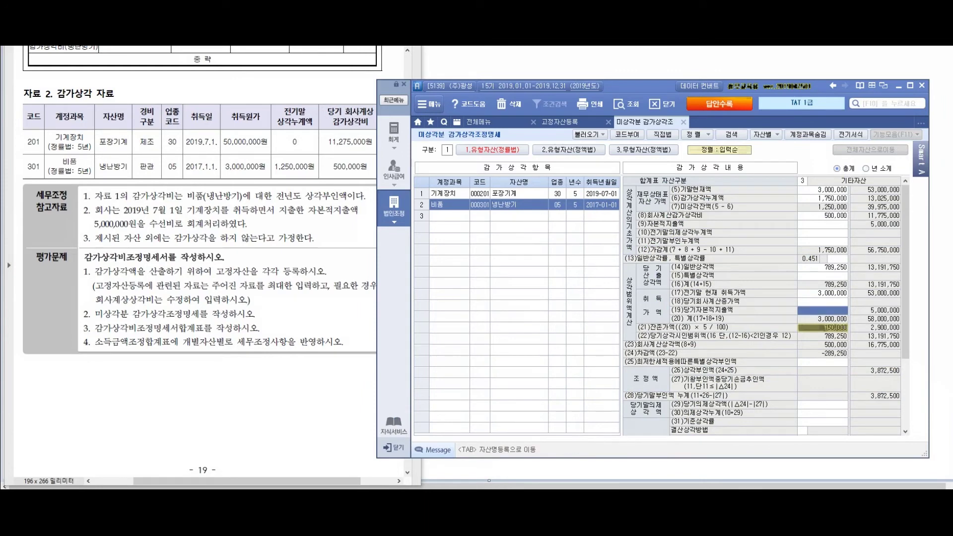
scroll(766, 305, down, 2)
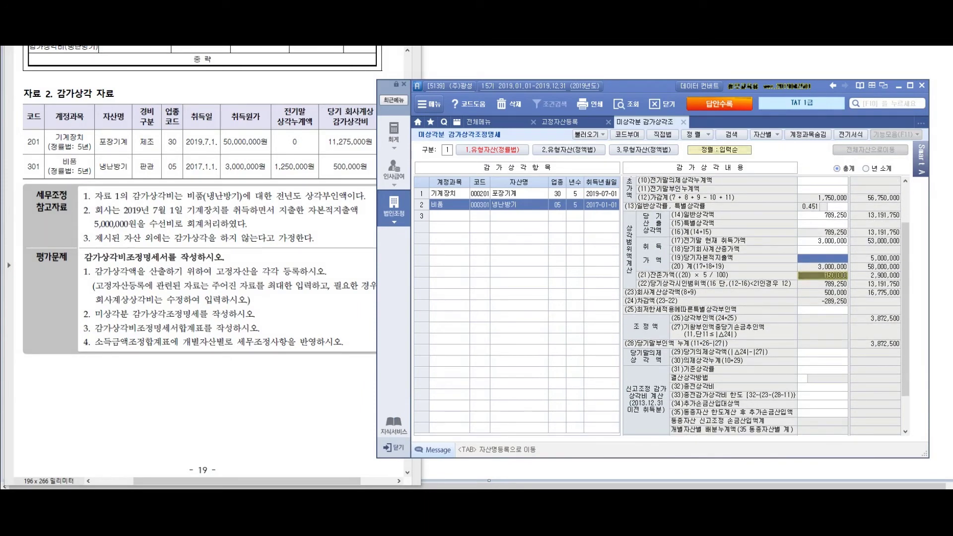
key(Return)
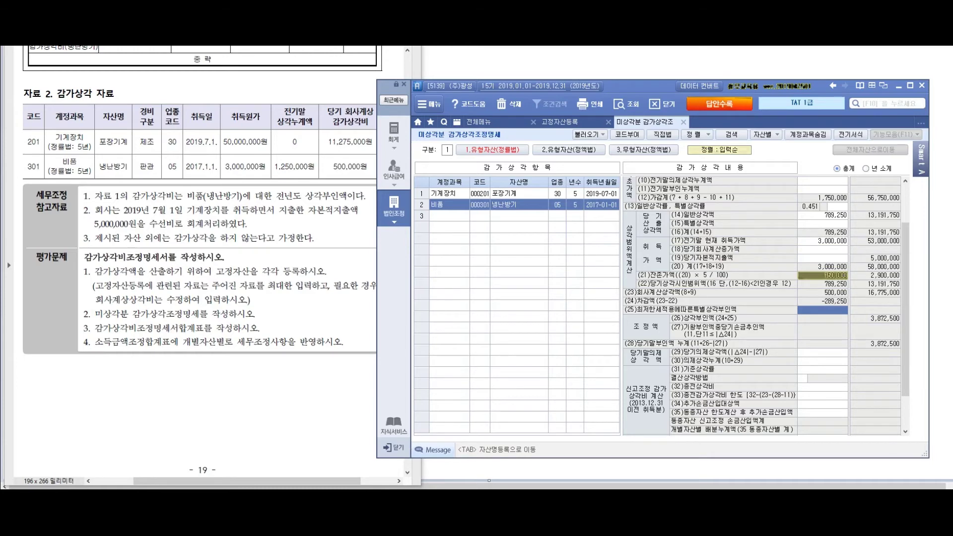
scroll(766, 306, down, 2)
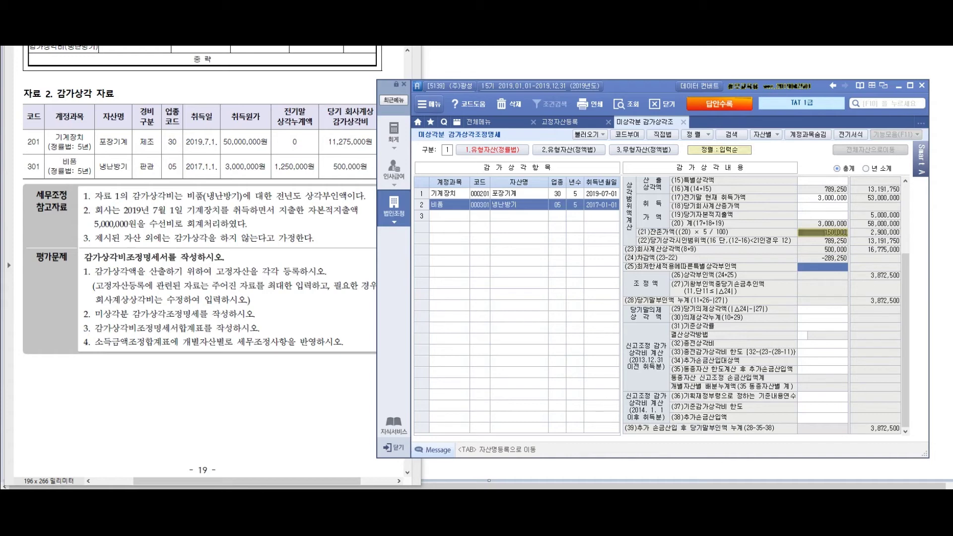
click(822, 318)
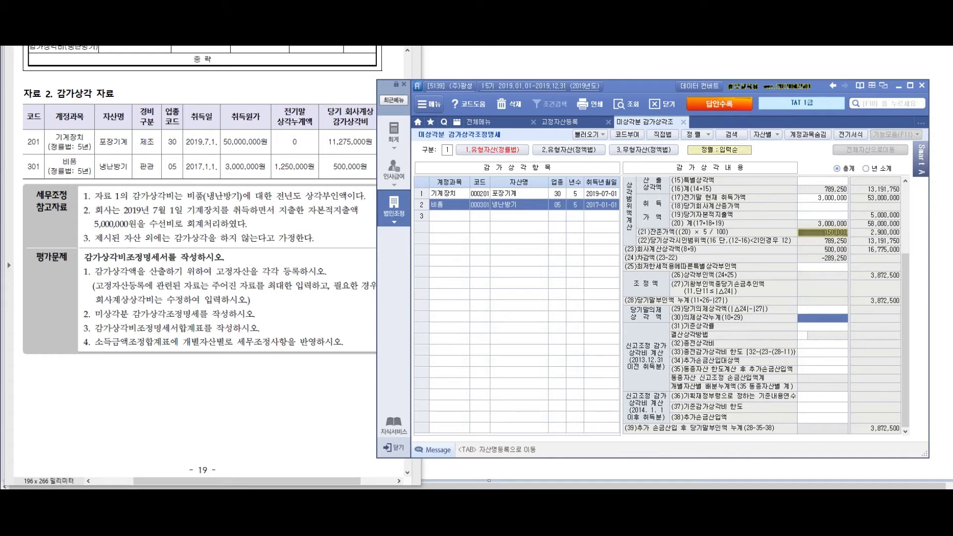
scroll(764, 306, up, 4)
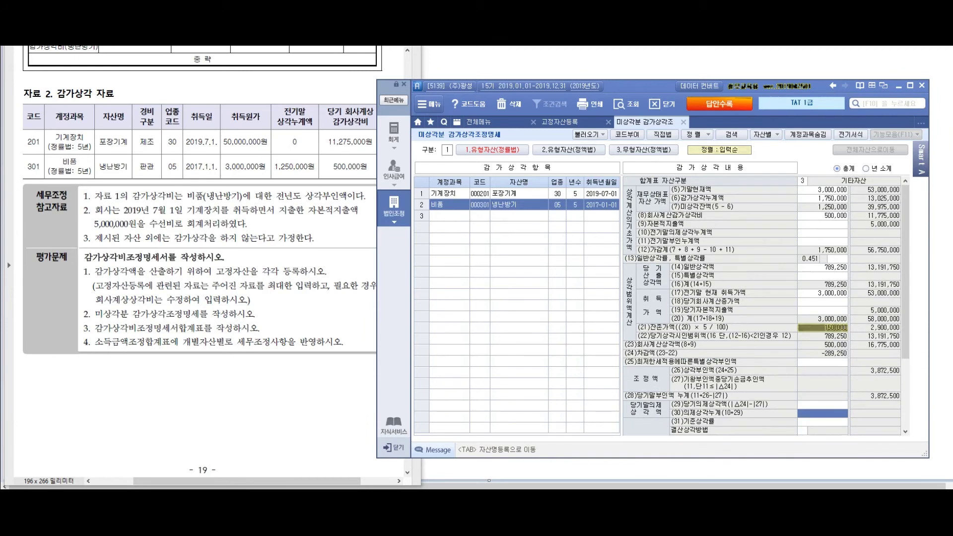
key(Tab)
key(Down)
key(Up)
key(Down)
key(Up)
- Open the 감가상각비조정명세서합계표 and reload its amounts from the related adjustment forms
click(478, 121)
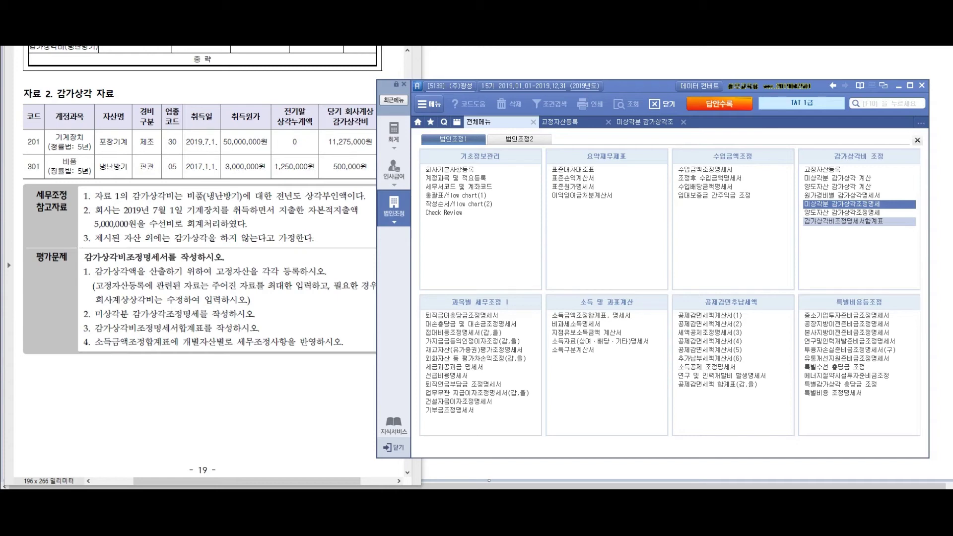
click(844, 222)
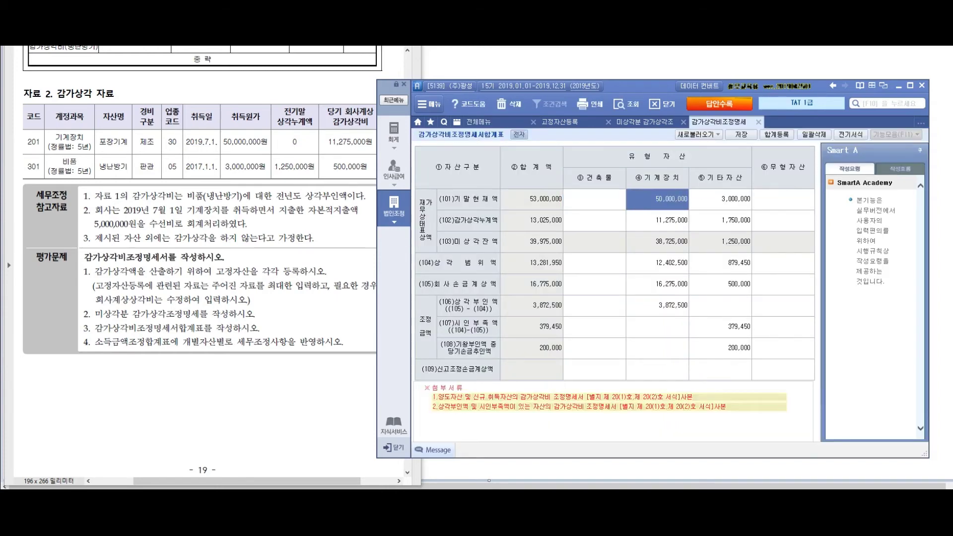
click(657, 305)
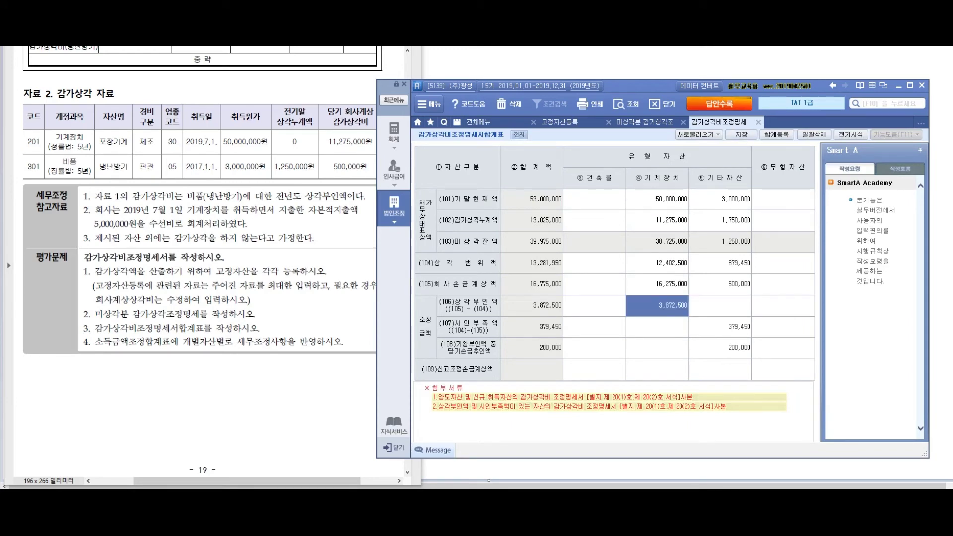
click(695, 134)
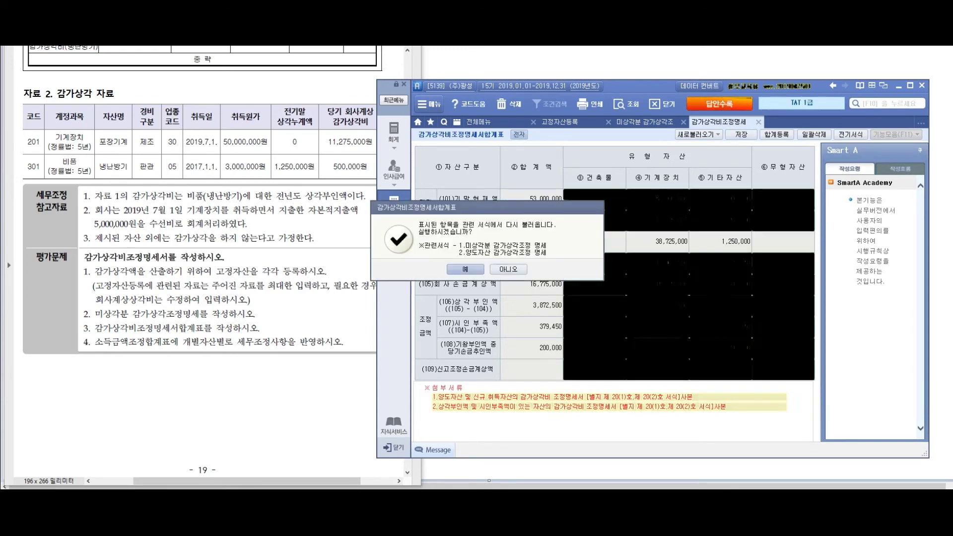
key(Return)
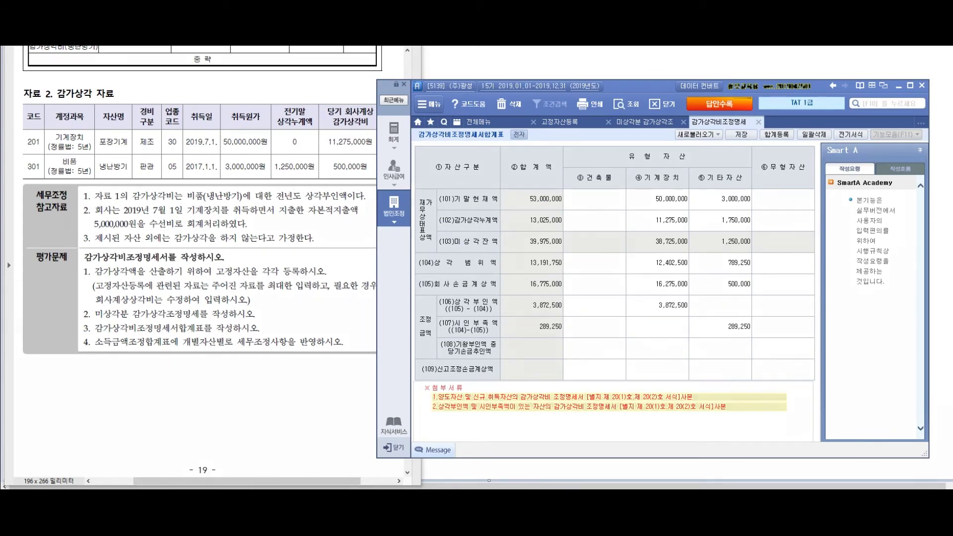
mouse_move(625, 288)
mouse_down()
mouse_move(622, 320)
mouse_move(689, 313)
mouse_move(672, 292)
mouse_move(613, 297)
mouse_up()
mouse_move(690, 314)
mouse_down()
mouse_move(756, 335)
mouse_move(721, 314)
mouse_move(678, 316)
mouse_up()
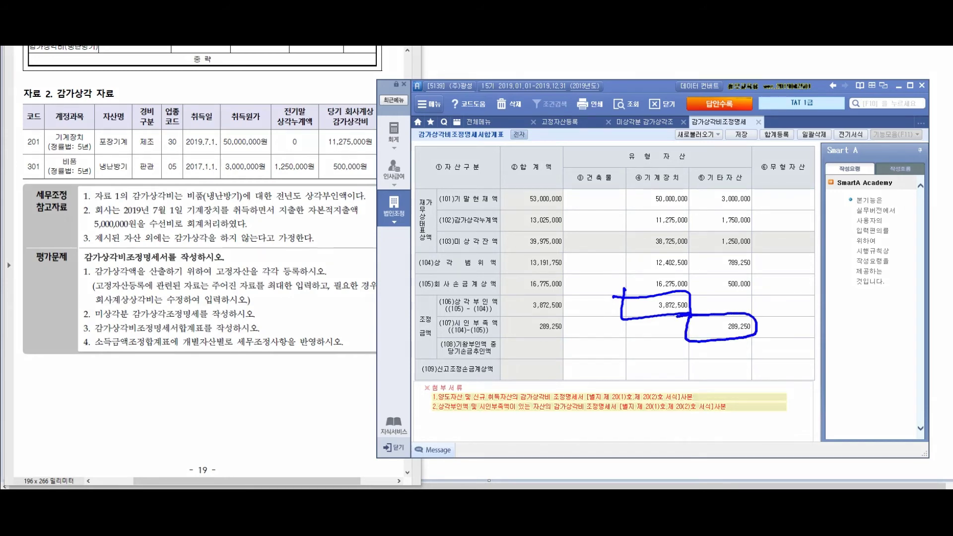
mouse_move(516, 305)
mouse_down()
mouse_move(518, 340)
mouse_move(537, 358)
mouse_move(616, 325)
mouse_up()
mouse_move(606, 377)
mouse_down()
mouse_move(628, 402)
mouse_move(655, 407)
mouse_up()
drag(621, 365, 613, 365)
drag(690, 382, 715, 355)
mouse_move(692, 387)
mouse_down()
mouse_move(725, 359)
mouse_move(713, 359)
mouse_up()
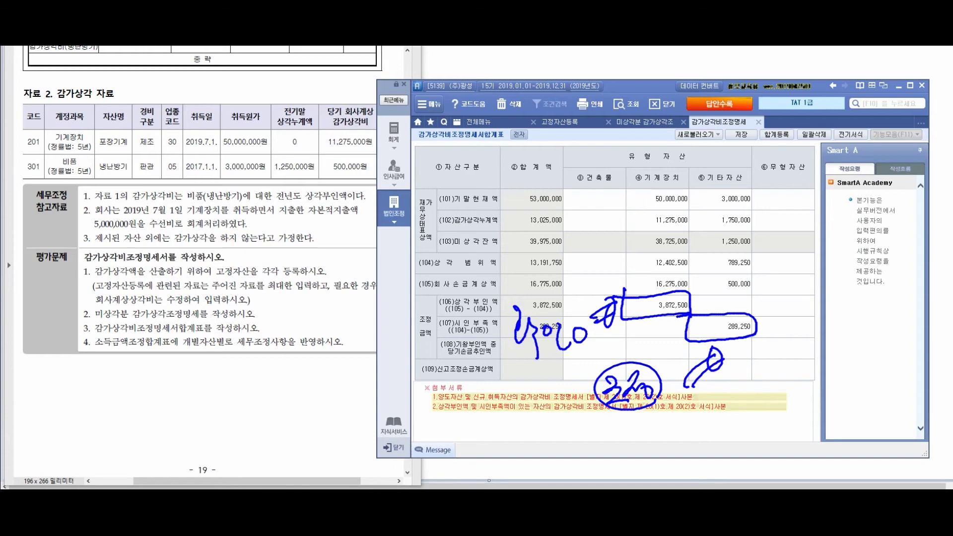
key(Escape)
- Save the 감가상각비조정명세서합계표 and bring up its 합계등록 window for the tax adjustments
click(740, 134)
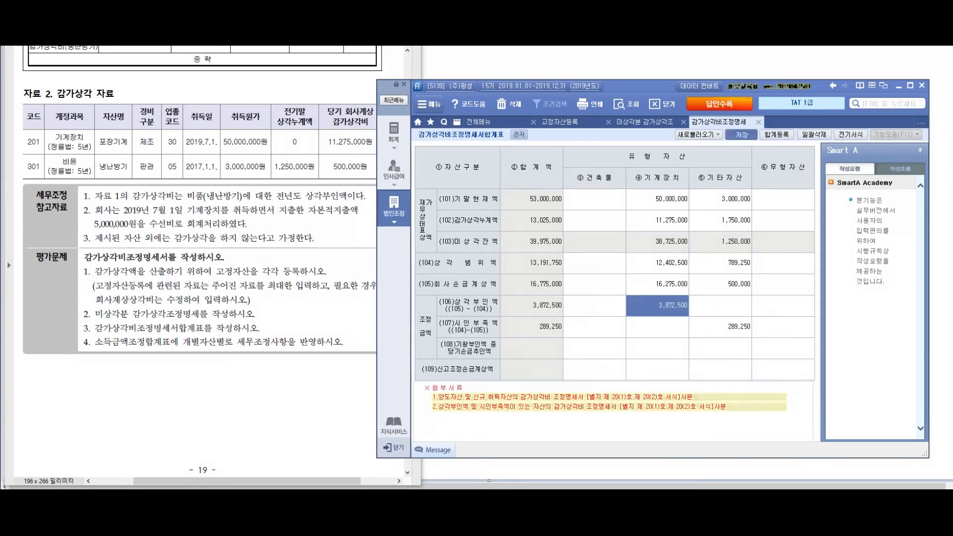
key(Return)
click(777, 134)
drag(669, 137, 614, 197)
- Add 기계장치 감가상각비 with amount 3,872,500 and 처분 유보(발생) under 익금산입 및 손금불산입
click(464, 260)
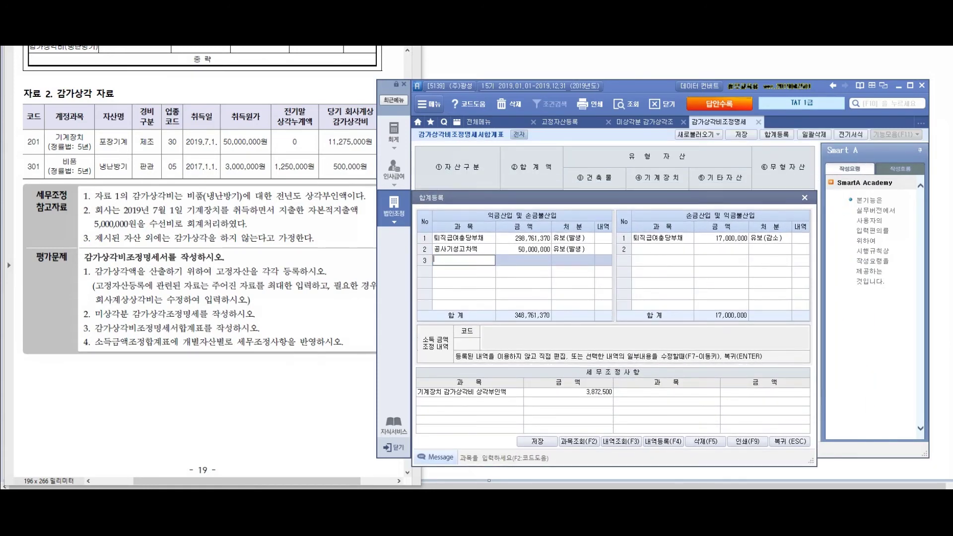
text(기계장치 감가상각)
text(비)
key(Return)
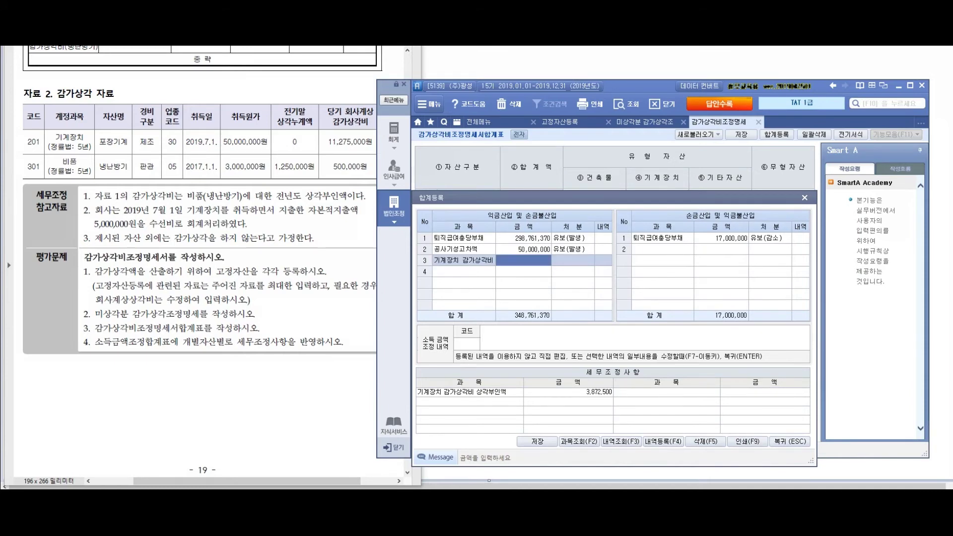
text(3872500)
key(Return)
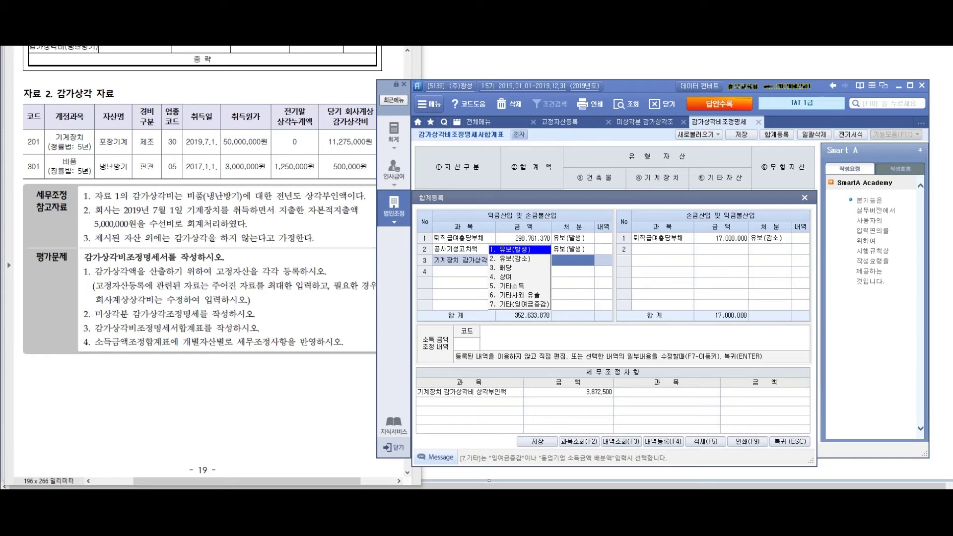
key(Return)
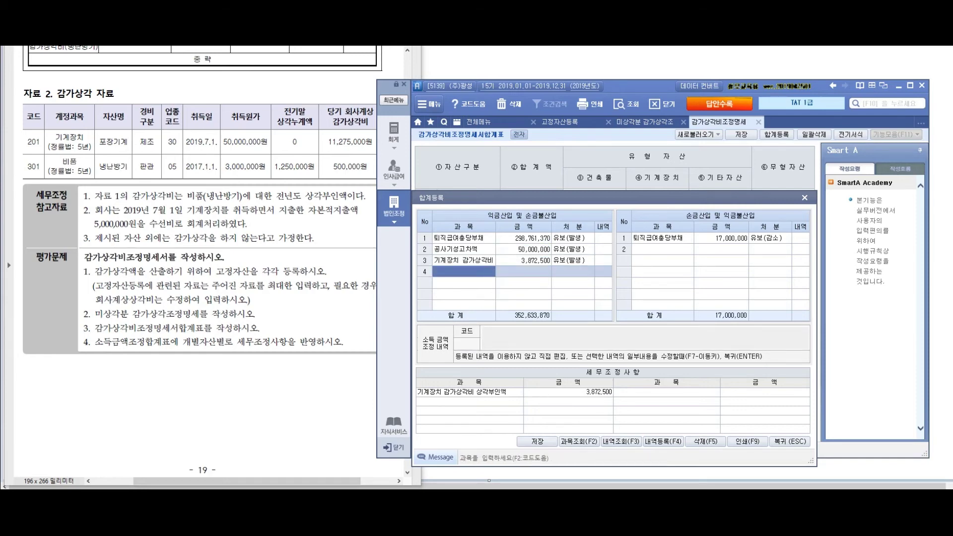
- Check the 손금산입 및 익금불산입 entries against the 합계표 and close the 합계등록 window
click(663, 238)
click(662, 249)
drag(497, 197, 186, 172)
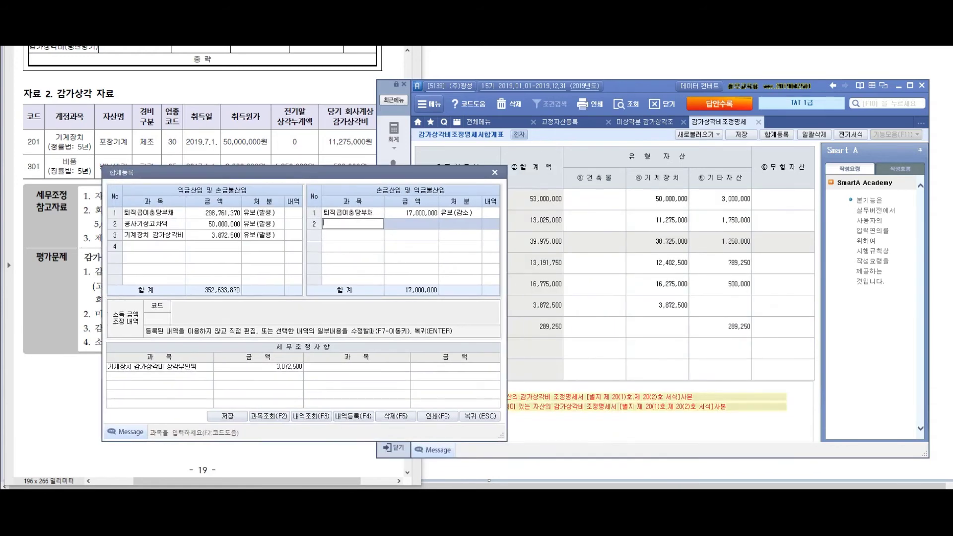
key(Escape)
- Review the 상각부인액 and 시인부족액 in the 합계표 alongside 포장기계's details in the 미상각분 감가상각조정명세
click(720, 327)
click(657, 305)
click(720, 326)
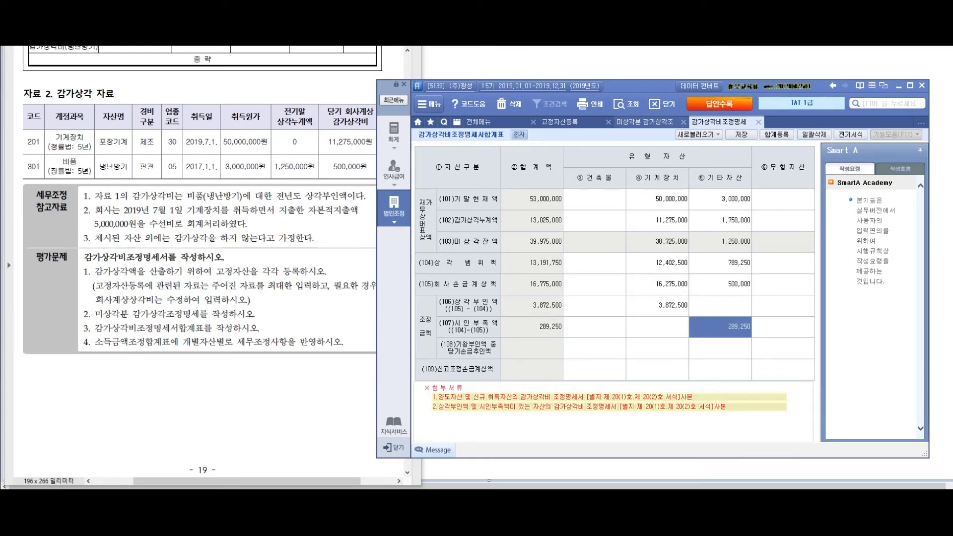
click(644, 121)
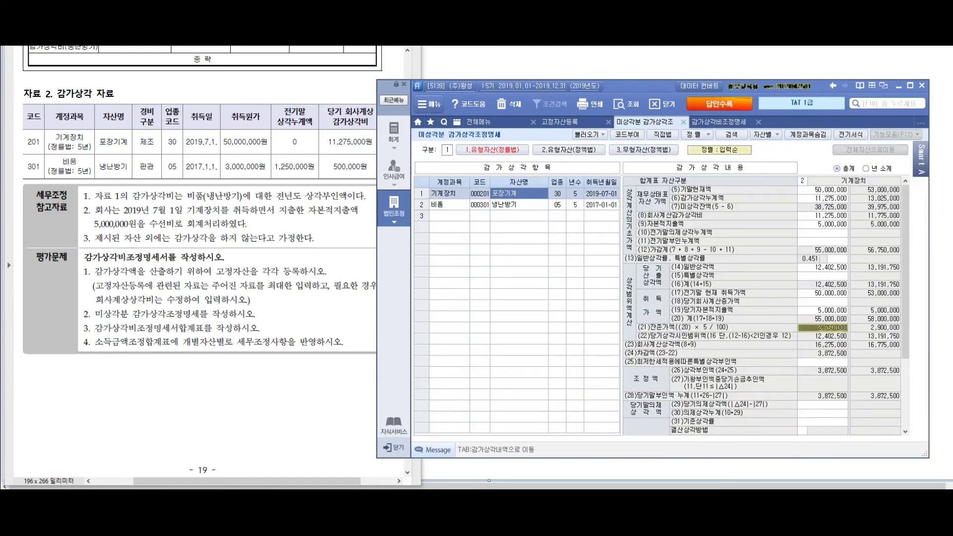
click(719, 122)
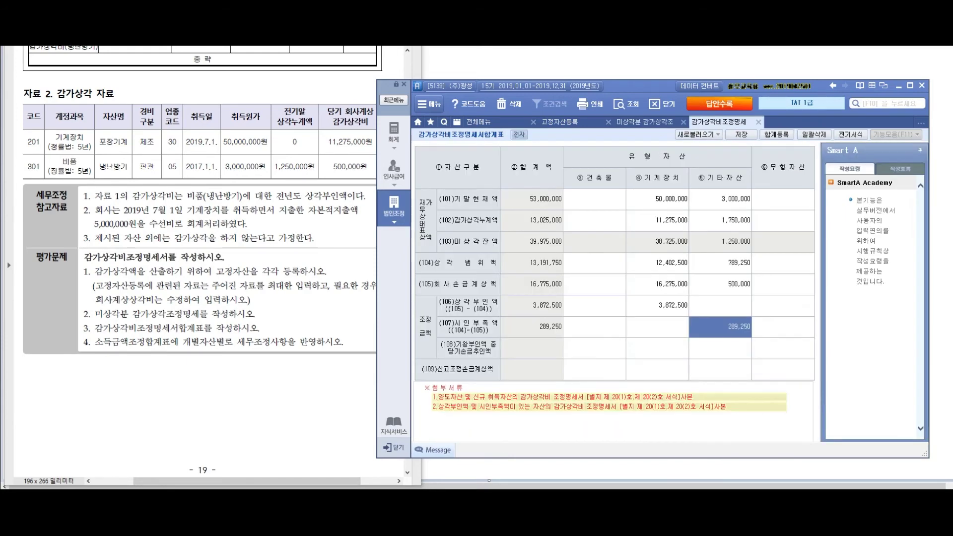
click(559, 122)
click(645, 122)
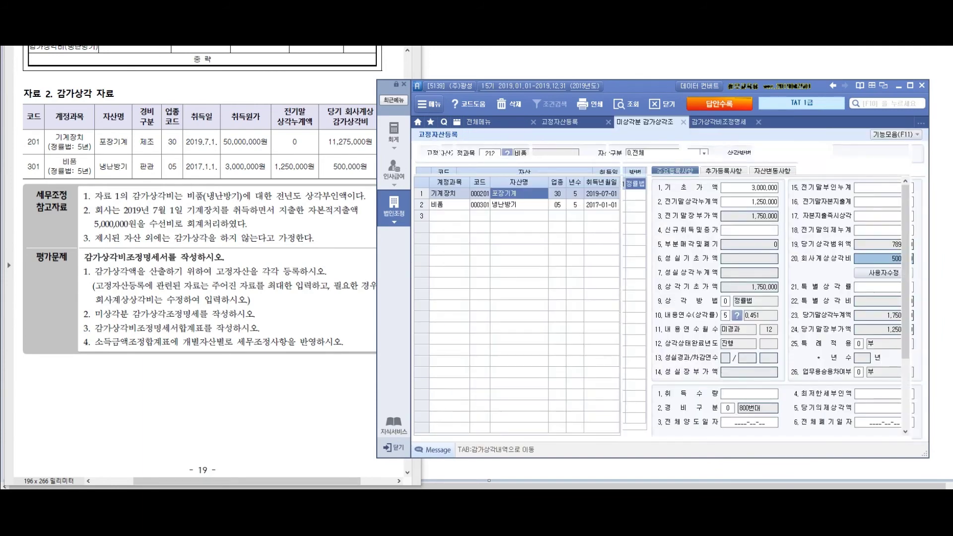
key(Tab)
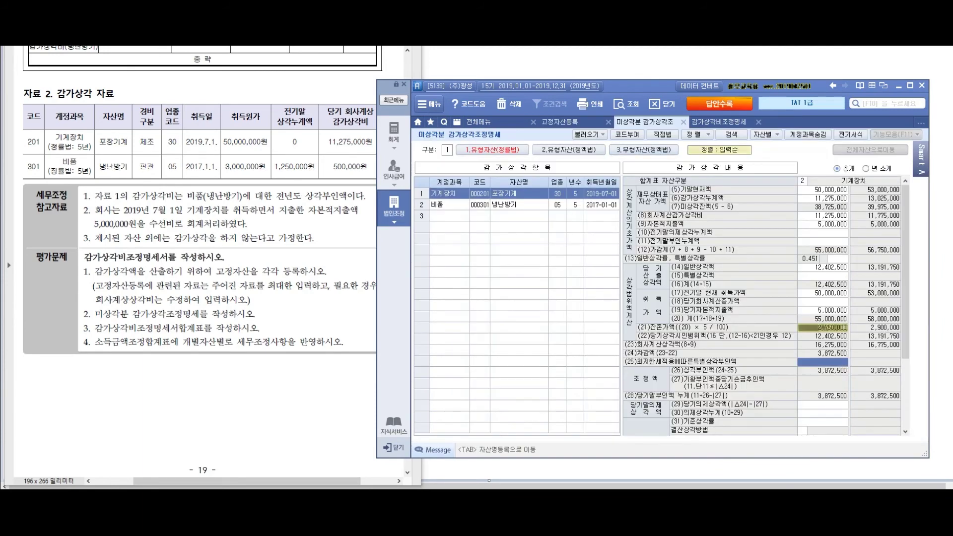
scroll(767, 305, down, 4)
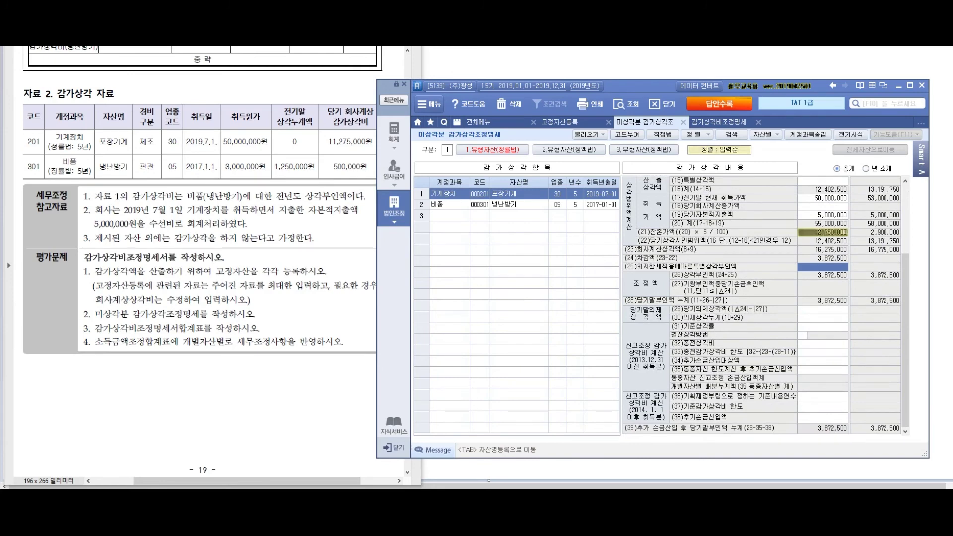
- Review 포장기계's 상각범위액, 조정액 and 당기말부인 누계 rows in the 미상각분 감가상각조정명세
click(822, 417)
scroll(768, 305, up, 2)
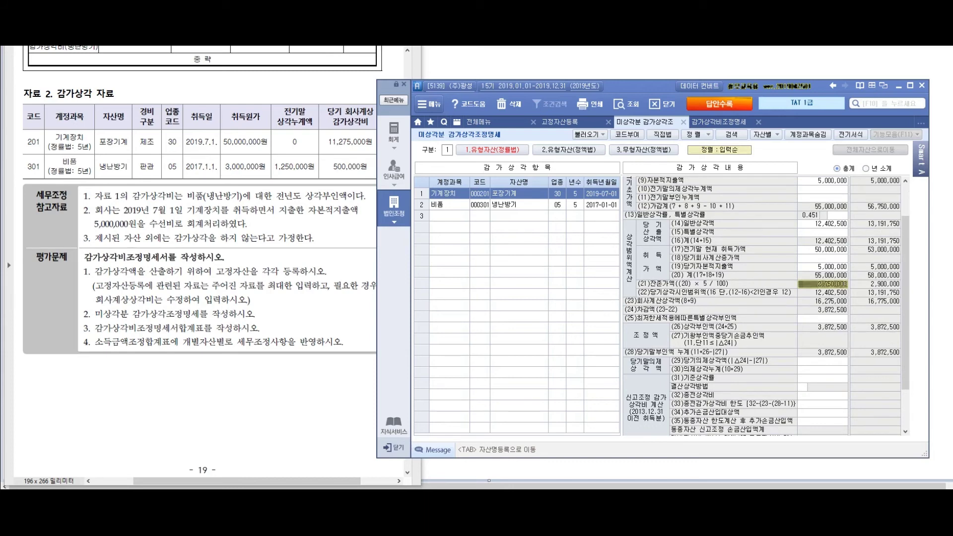
click(822, 404)
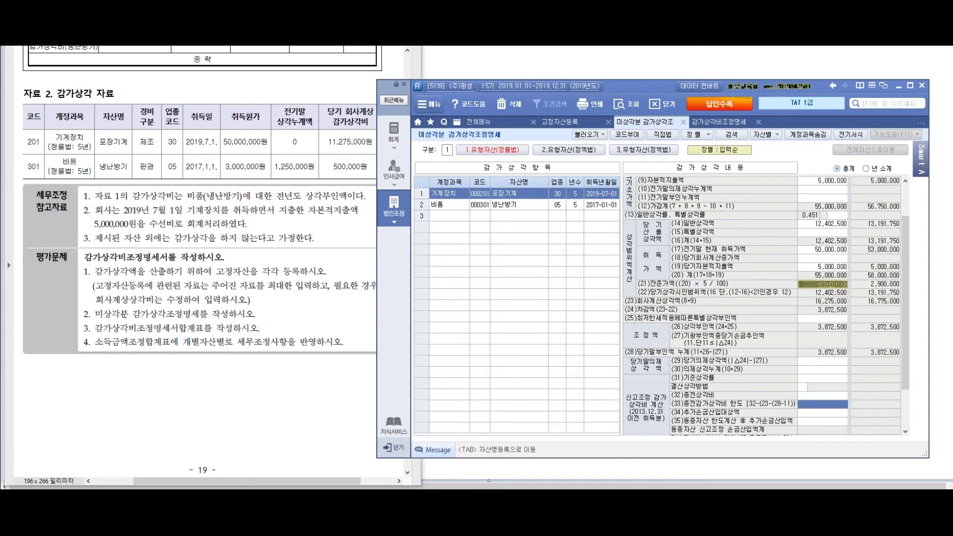
scroll(768, 305, up, 2)
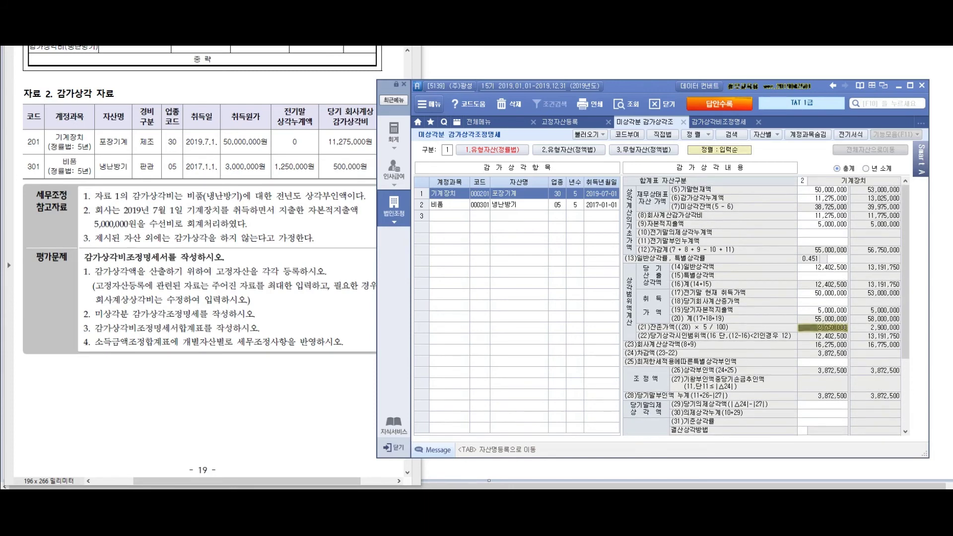
click(822, 310)
click(822, 362)
scroll(767, 305, down, 4)
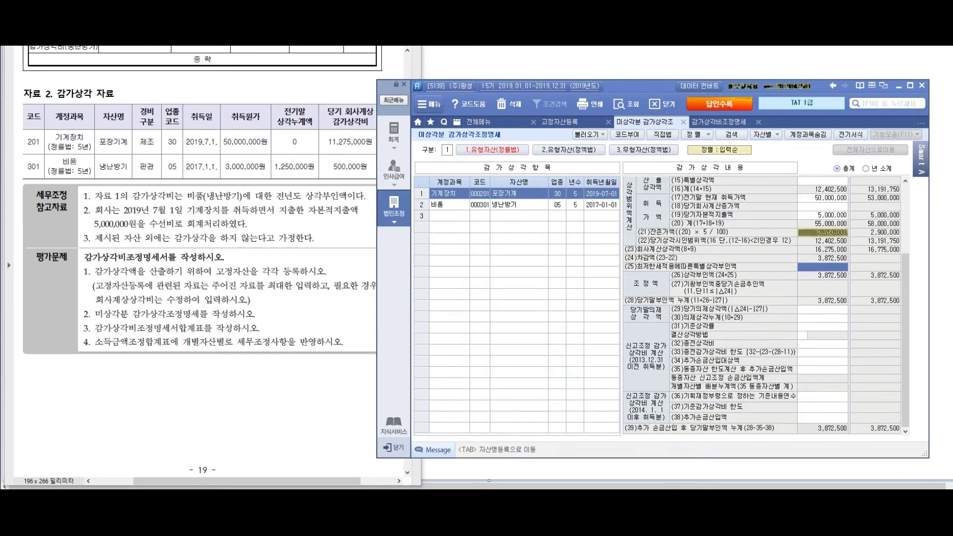
scroll(767, 306, up, 4)
- Examine the prior-year 비품 감가상각비(냉난방기) increase in 자료 1 of the problem document
click(203, 263)
scroll(203, 263, up, 2)
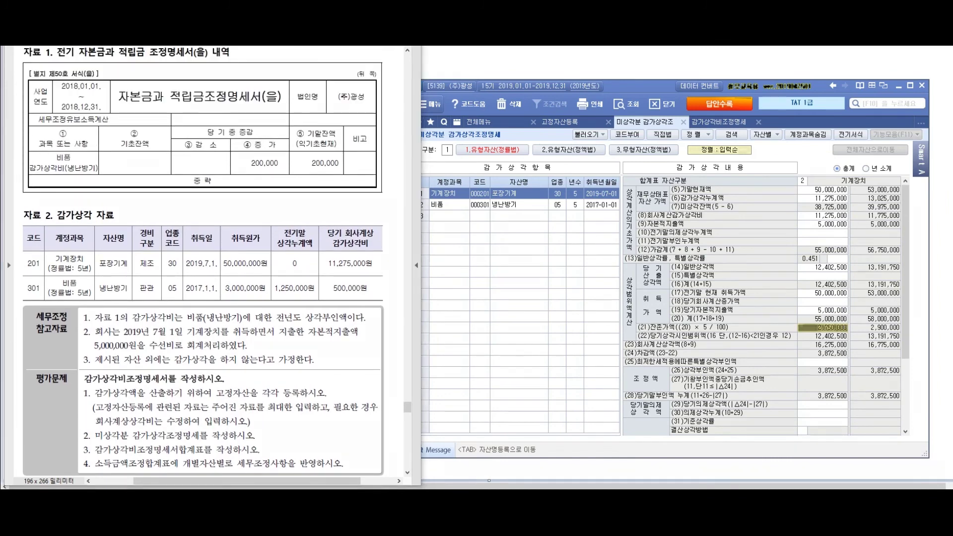
mouse_move(276, 124)
mouse_down()
mouse_move(268, 189)
mouse_move(244, 145)
mouse_up()
drag(301, 180, 284, 223)
mouse_move(293, 199)
mouse_down()
mouse_move(302, 225)
mouse_move(328, 206)
mouse_up()
drag(309, 214, 332, 215)
drag(340, 205, 347, 209)
mouse_move(352, 188)
mouse_down()
mouse_move(350, 216)
mouse_move(364, 214)
mouse_up()
drag(370, 194, 372, 196)
drag(385, 194, 430, 212)
mouse_move(341, 157)
mouse_down()
mouse_move(427, 174)
mouse_move(421, 187)
mouse_up()
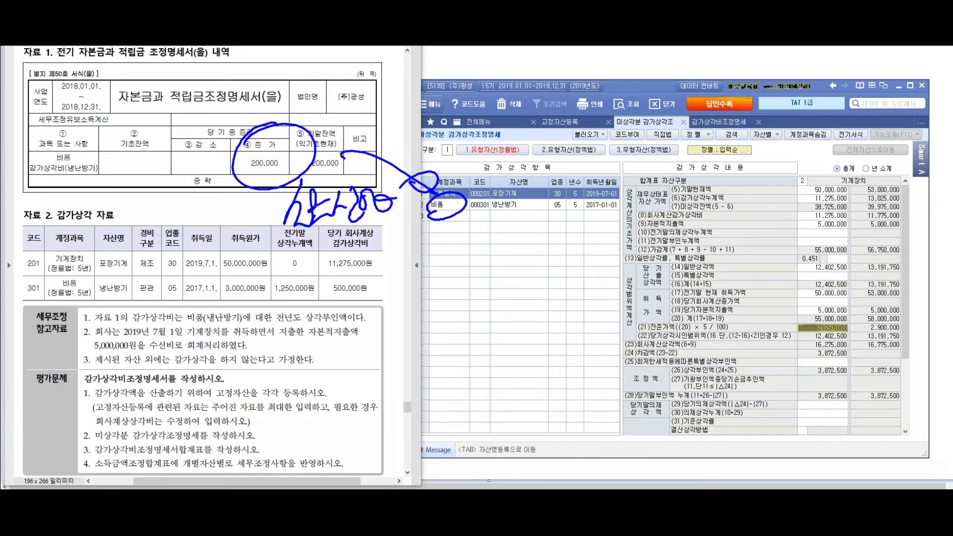
key(Escape)
- Bring up the 합계표's 합계등록 window and add 비품 감가상각비(냉난방기) as 과목 under 손금산입 및 익금불산입
click(724, 122)
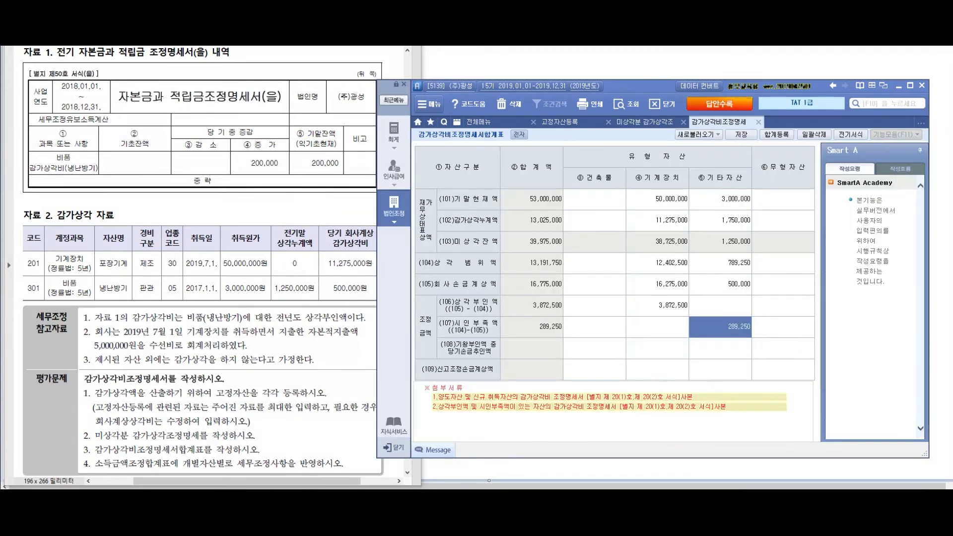
click(777, 134)
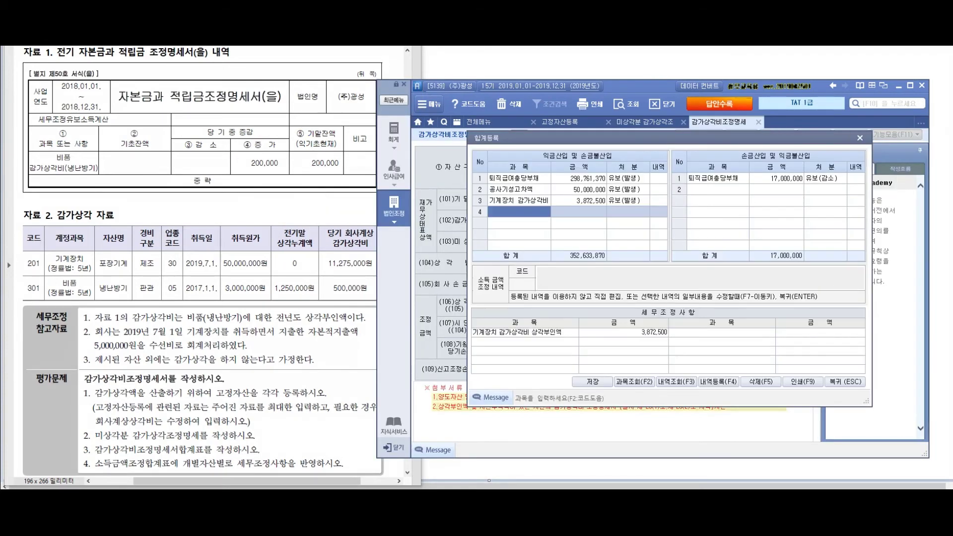
text(비품 ㄱ마갗)
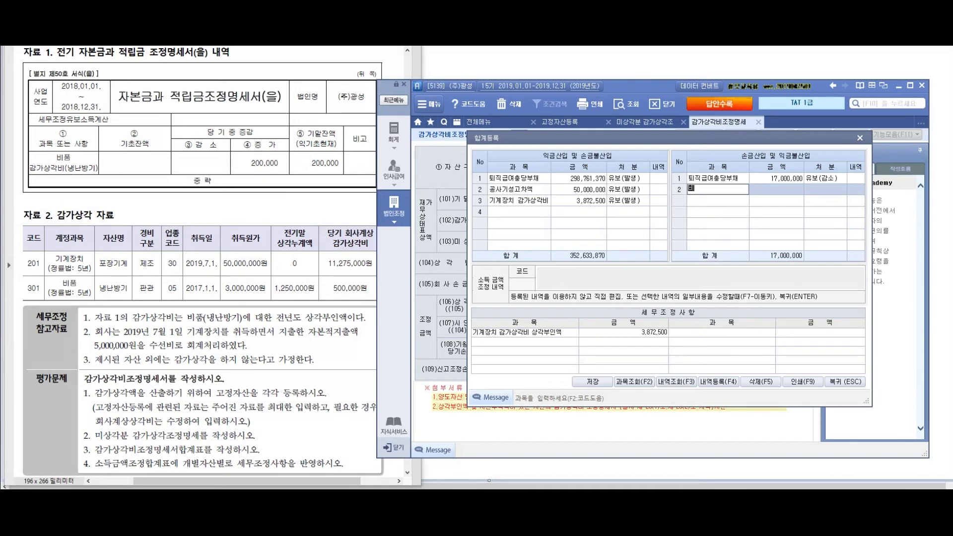
key(BackSpace)
key(BackSpace)
key(BackSpace)
key(BackSpace)
key(BackSpace)
key(BackSpace)
key(BackSpace)
text(비품 감가상각비(냉난방기))
key(Return)
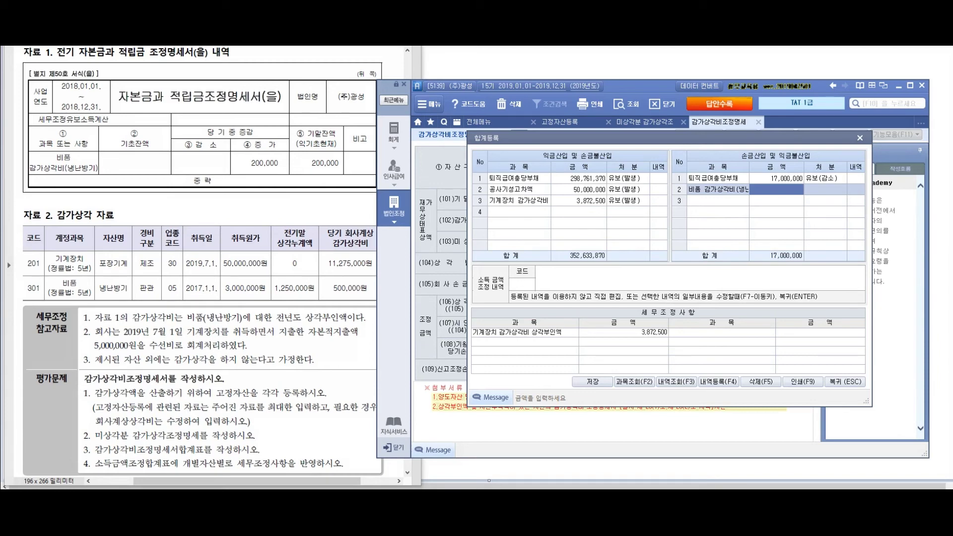
- Give the 비품 감가상각비(냉난방기) entry the amount 200,000 and 처분 유보(감소), and save the adjustments
text(2000000)
key(Return)
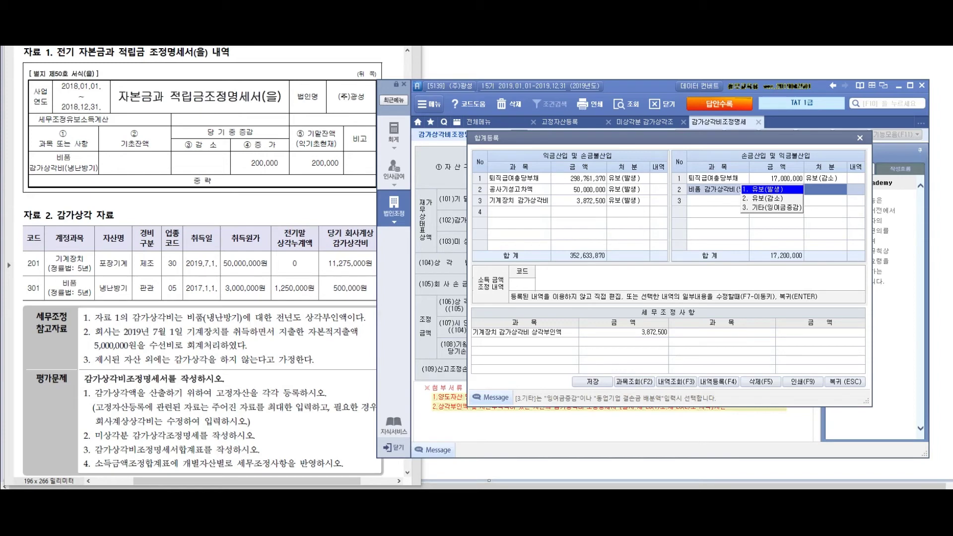
key(2)
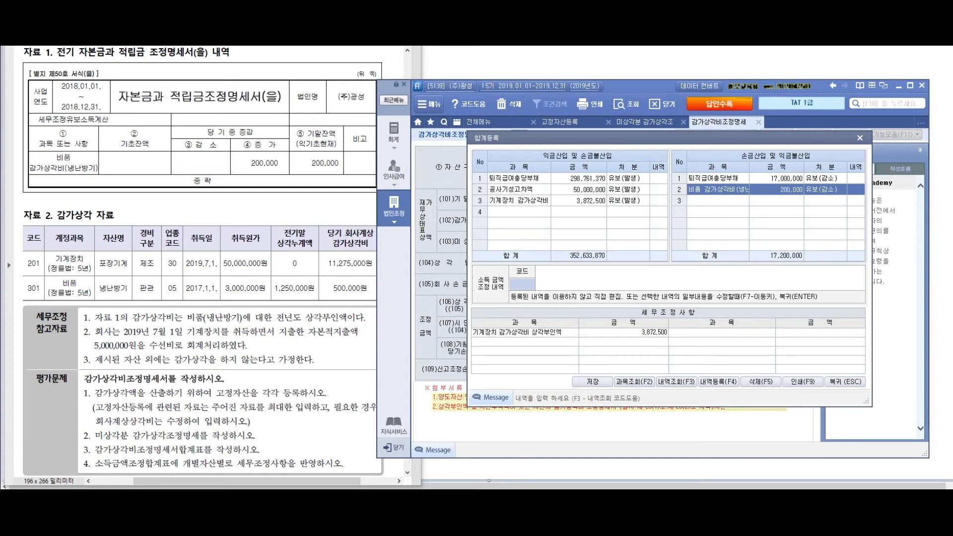
key(Return)
click(593, 381)
key(Return)
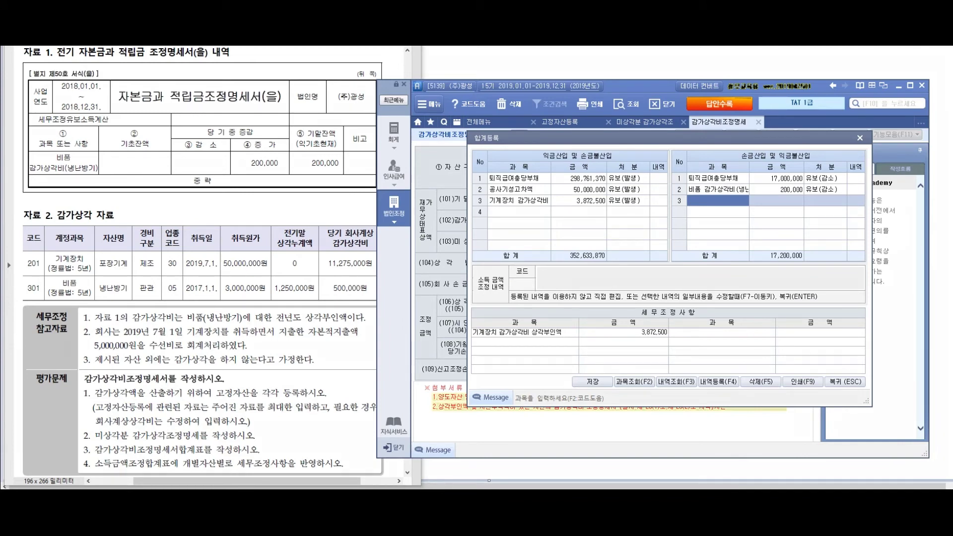
drag(603, 211, 612, 215)
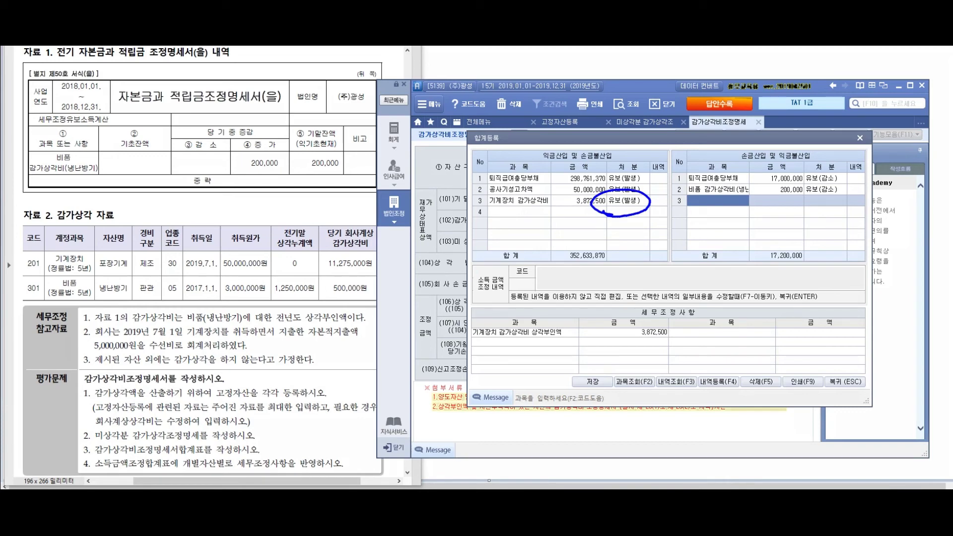
drag(785, 205, 800, 219)
mouse_move(532, 237)
mouse_down()
mouse_move(521, 257)
mouse_move(549, 253)
mouse_up()
drag(531, 258, 529, 277)
mouse_move(537, 259)
mouse_down()
mouse_move(537, 297)
mouse_move(598, 265)
mouse_move(625, 278)
mouse_up()
mouse_move(519, 313)
mouse_down()
mouse_move(576, 337)
mouse_move(603, 318)
mouse_move(633, 338)
mouse_up()
drag(509, 233, 513, 367)
drag(635, 271, 630, 279)
drag(632, 321, 634, 326)
drag(641, 330, 642, 341)
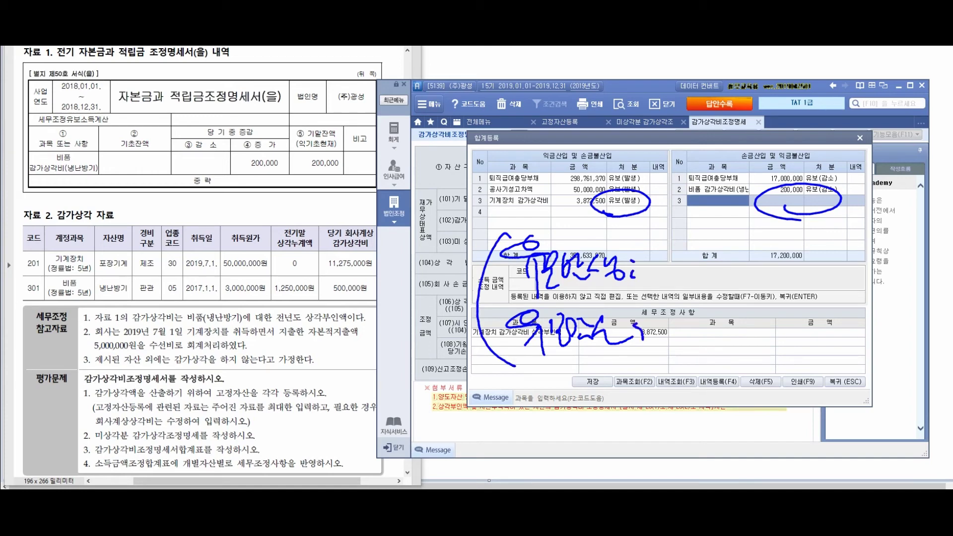
drag(662, 238, 671, 248)
drag(661, 251, 668, 268)
drag(659, 263, 672, 277)
drag(676, 241, 677, 280)
mouse_move(678, 245)
mouse_down()
mouse_move(690, 262)
mouse_move(678, 272)
mouse_move(703, 278)
mouse_up()
drag(679, 279, 739, 276)
mouse_move(739, 256)
mouse_down()
mouse_move(757, 282)
mouse_move(759, 267)
mouse_up()
drag(755, 255, 772, 280)
drag(760, 281, 797, 272)
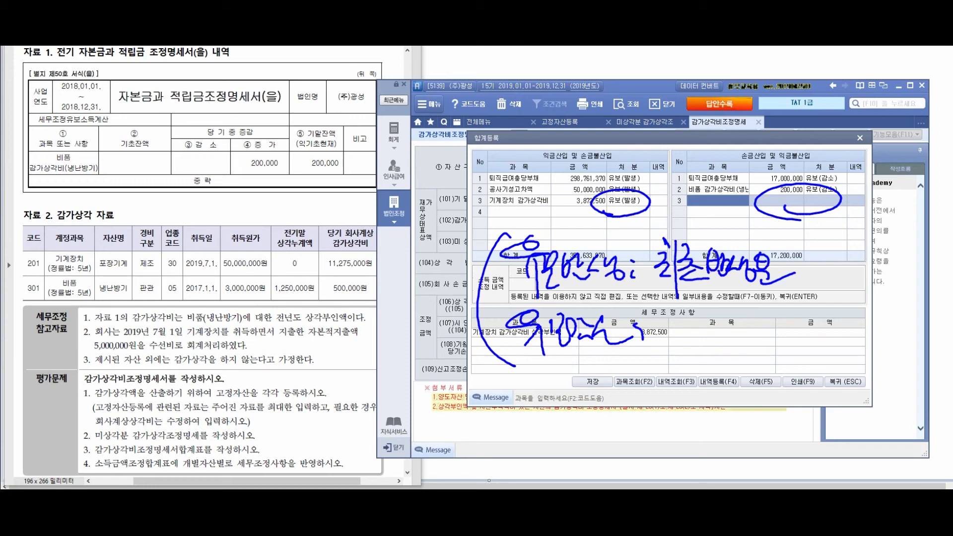
drag(635, 284, 809, 276)
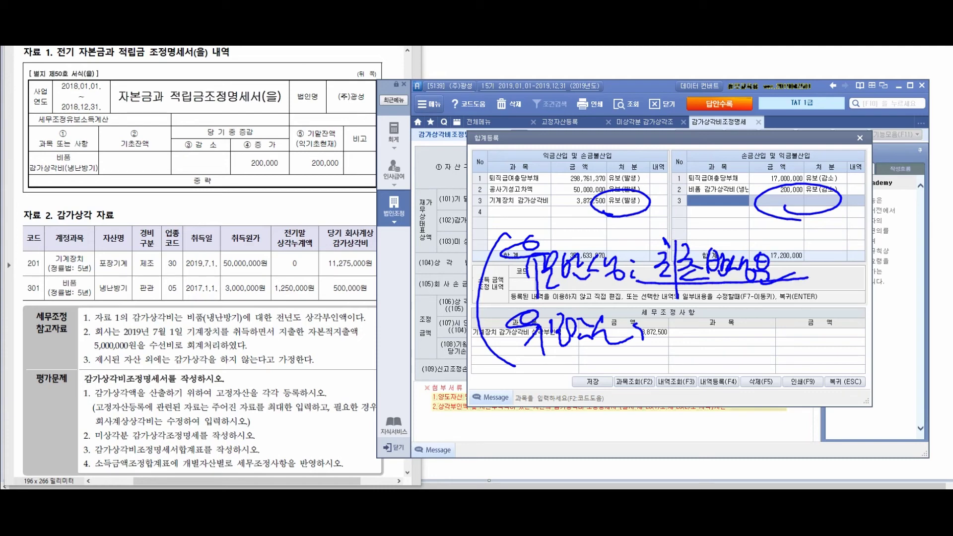
mouse_move(663, 308)
mouse_down()
mouse_move(638, 325)
mouse_move(681, 322)
mouse_up()
drag(660, 326, 657, 344)
mouse_move(667, 324)
mouse_down()
mouse_move(669, 360)
mouse_move(674, 335)
mouse_up()
mouse_move(675, 318)
mouse_down()
mouse_move(675, 334)
mouse_move(690, 339)
mouse_up()
drag(687, 313, 688, 324)
drag(693, 315, 701, 336)
mouse_move(696, 325)
mouse_down()
mouse_move(709, 346)
mouse_move(715, 331)
mouse_up()
drag(722, 321, 731, 343)
drag(756, 342, 757, 350)
drag(766, 322, 776, 361)
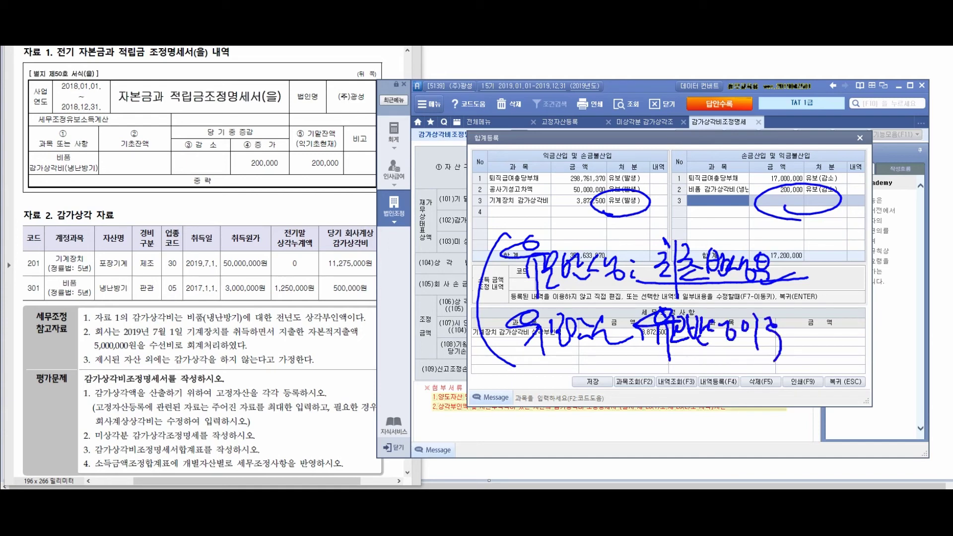
drag(659, 396, 700, 394)
mouse_move(671, 403)
mouse_down()
mouse_move(699, 402)
mouse_move(695, 413)
mouse_up()
mouse_move(720, 380)
mouse_down()
mouse_move(722, 395)
mouse_move(745, 395)
mouse_up()
mouse_move(738, 398)
mouse_down()
mouse_move(746, 406)
mouse_move(769, 395)
mouse_up()
mouse_move(775, 378)
mouse_down()
mouse_move(775, 412)
mouse_move(788, 397)
mouse_up()
mouse_move(793, 378)
mouse_down()
mouse_move(795, 417)
mouse_move(806, 404)
mouse_up()
mouse_move(809, 377)
mouse_down()
mouse_move(810, 402)
mouse_move(830, 407)
mouse_up()
drag(829, 377, 844, 397)
drag(848, 375, 867, 405)
mouse_move(862, 375)
mouse_down()
mouse_move(875, 395)
mouse_move(899, 395)
mouse_up()
drag(826, 261, 836, 351)
drag(844, 237, 845, 252)
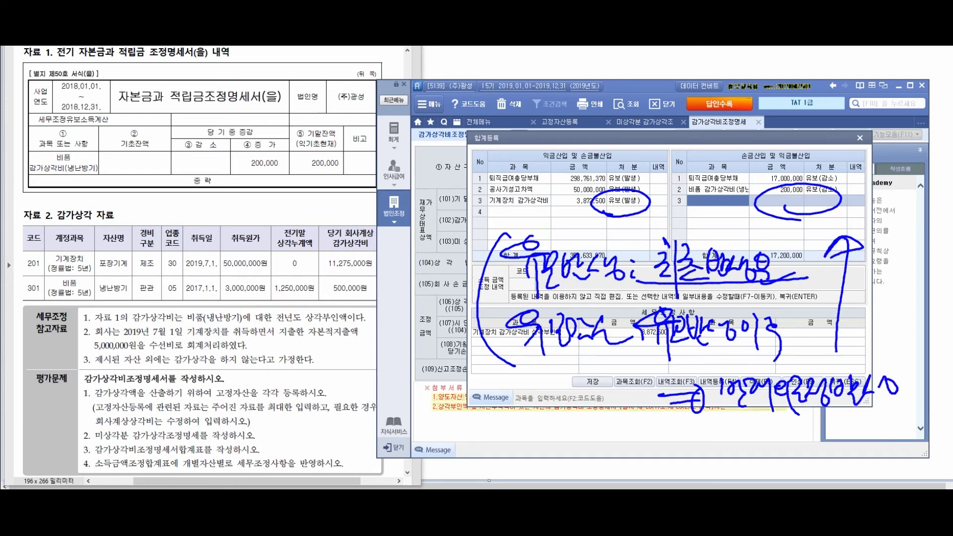
mouse_move(103, 135)
mouse_down()
mouse_move(110, 149)
mouse_move(96, 191)
mouse_up()
drag(117, 164, 133, 241)
drag(160, 164, 170, 206)
mouse_move(168, 166)
mouse_down()
mouse_move(190, 184)
mouse_move(189, 204)
mouse_up()
drag(198, 175, 204, 192)
drag(220, 159, 234, 221)
drag(85, 252, 101, 263)
drag(95, 268, 99, 284)
mouse_move(108, 263)
mouse_down()
mouse_move(114, 305)
mouse_move(145, 282)
mouse_up()
drag(90, 322, 123, 353)
mouse_move(128, 331)
mouse_down()
mouse_move(139, 362)
mouse_move(169, 352)
mouse_up()
drag(177, 318, 184, 324)
drag(183, 333, 189, 340)
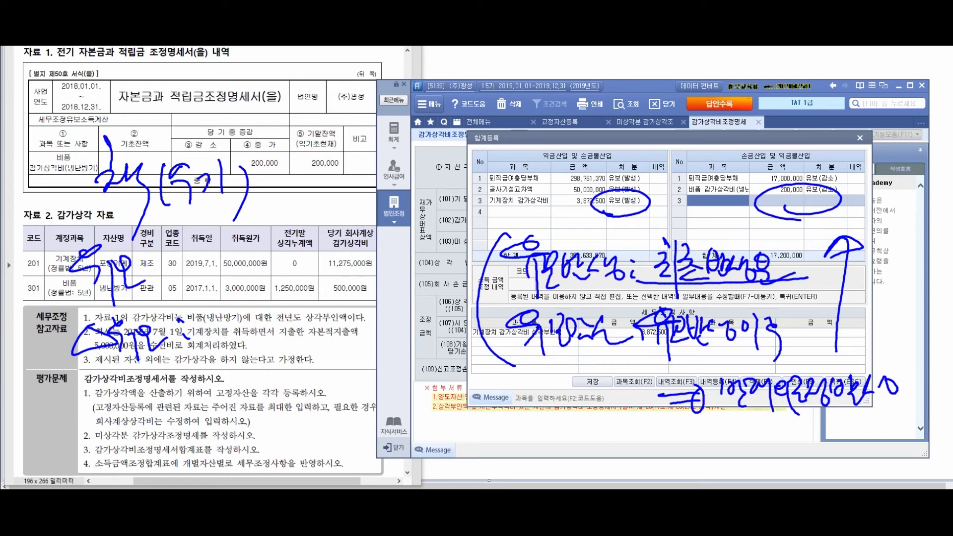
mouse_move(201, 307)
mouse_down()
mouse_move(223, 343)
mouse_move(288, 334)
mouse_move(338, 348)
mouse_move(413, 339)
mouse_move(428, 327)
mouse_up()
drag(423, 324, 473, 318)
drag(157, 280, 168, 291)
drag(203, 247, 189, 282)
mouse_move(198, 263)
mouse_down()
mouse_move(220, 284)
mouse_move(225, 277)
mouse_up()
drag(223, 258, 226, 250)
drag(223, 248, 232, 266)
mouse_move(218, 264)
mouse_down()
mouse_move(213, 273)
mouse_move(251, 274)
mouse_up()
mouse_move(247, 242)
mouse_down()
mouse_move(258, 270)
mouse_move(335, 268)
mouse_up()
mouse_move(348, 246)
mouse_down()
mouse_move(358, 262)
mouse_move(375, 266)
mouse_up()
drag(371, 246, 392, 273)
drag(395, 251, 438, 263)
drag(433, 244, 470, 258)
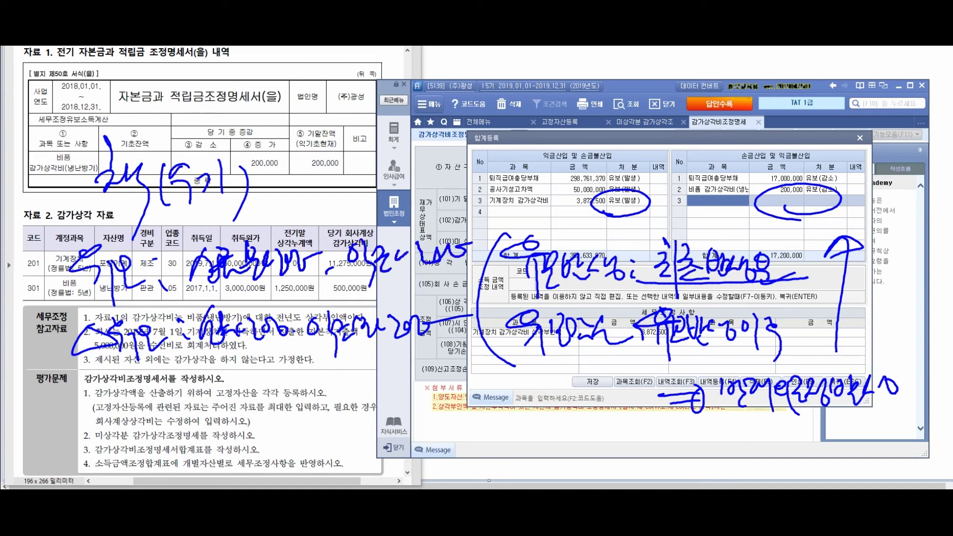
drag(56, 261, 73, 358)
mouse_move(370, 303)
mouse_down()
mouse_move(159, 308)
mouse_move(203, 380)
mouse_move(305, 390)
mouse_move(330, 337)
mouse_up()
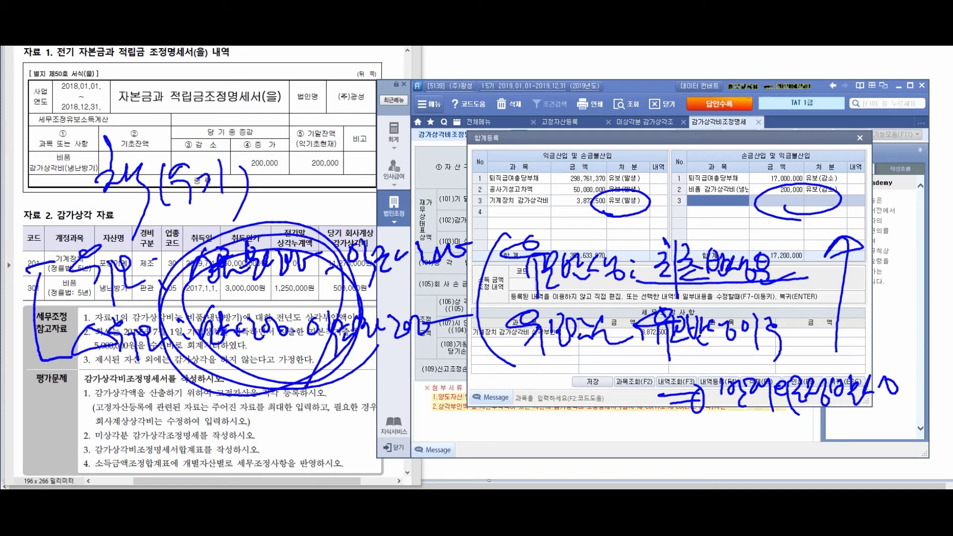
mouse_move(318, 212)
mouse_down()
mouse_move(546, 201)
mouse_move(526, 177)
mouse_up()
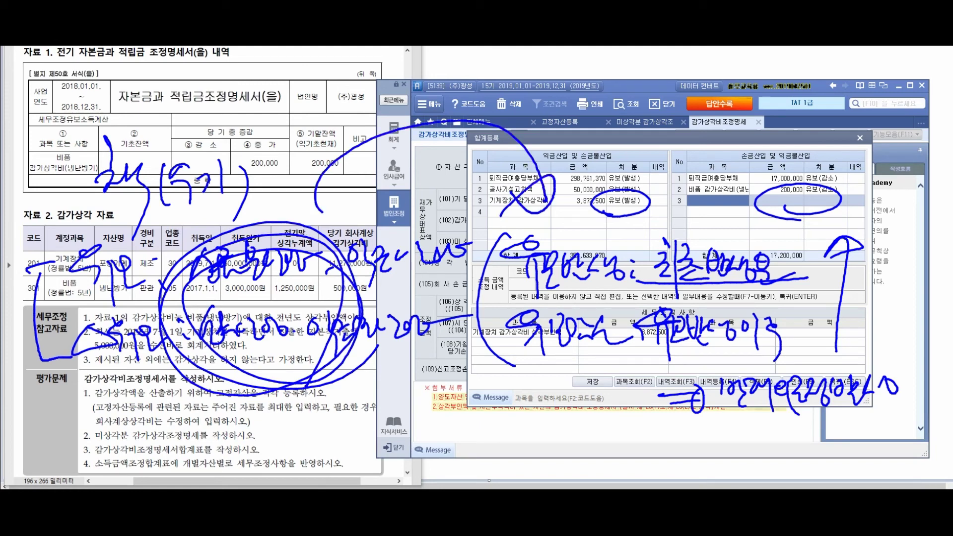
drag(634, 286, 812, 280)
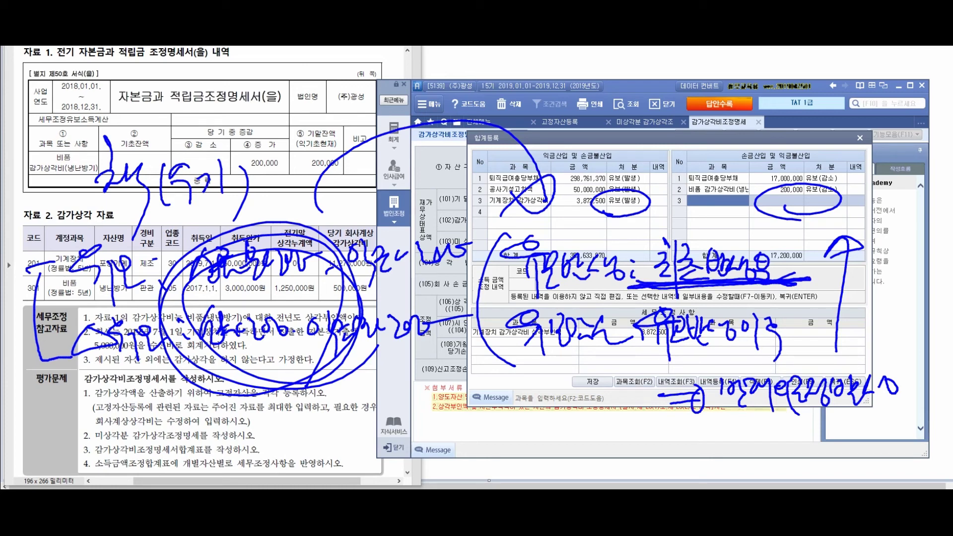
drag(640, 358, 819, 354)
drag(611, 362, 838, 357)
drag(657, 430, 903, 430)
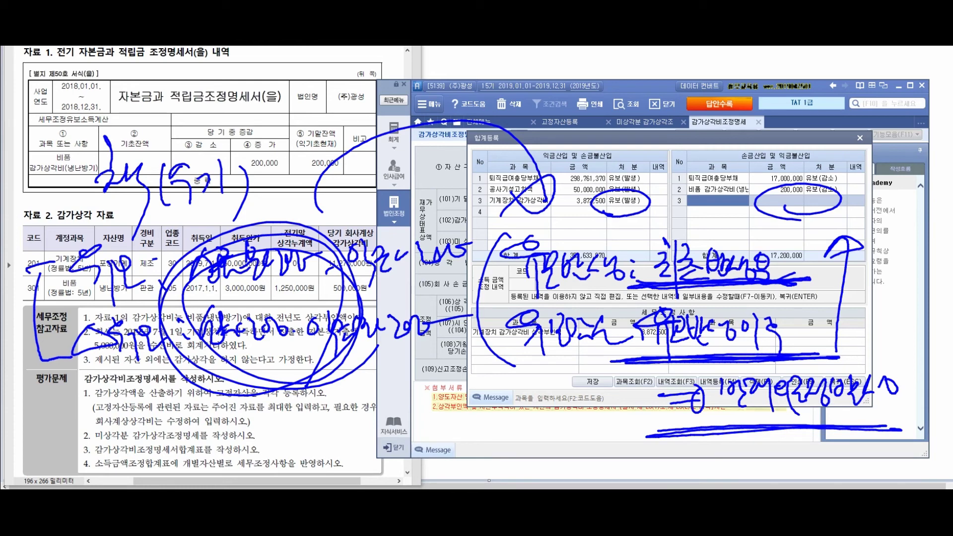
mouse_move(467, 380)
mouse_down()
mouse_move(400, 405)
mouse_move(460, 430)
mouse_up()
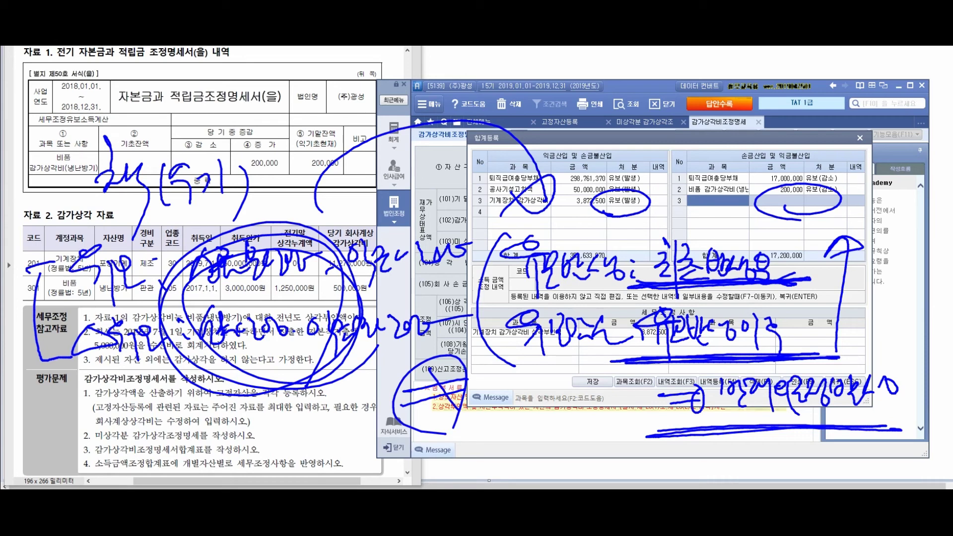
key(Escape)
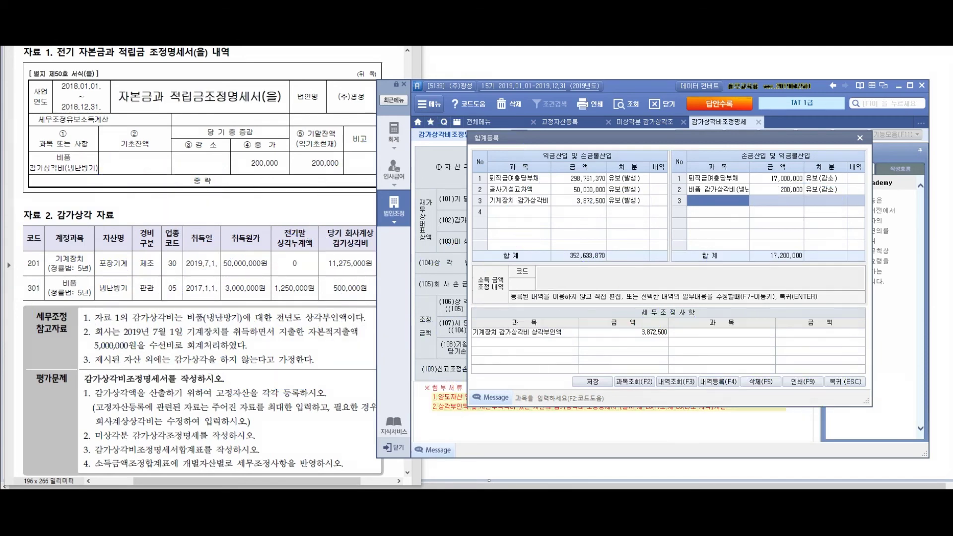
- Try 유보(발생) as the 처분 of the 비품 감가상각비(냉난방기) entry and restore it to 유보(감소)
click(627, 200)
click(825, 189)
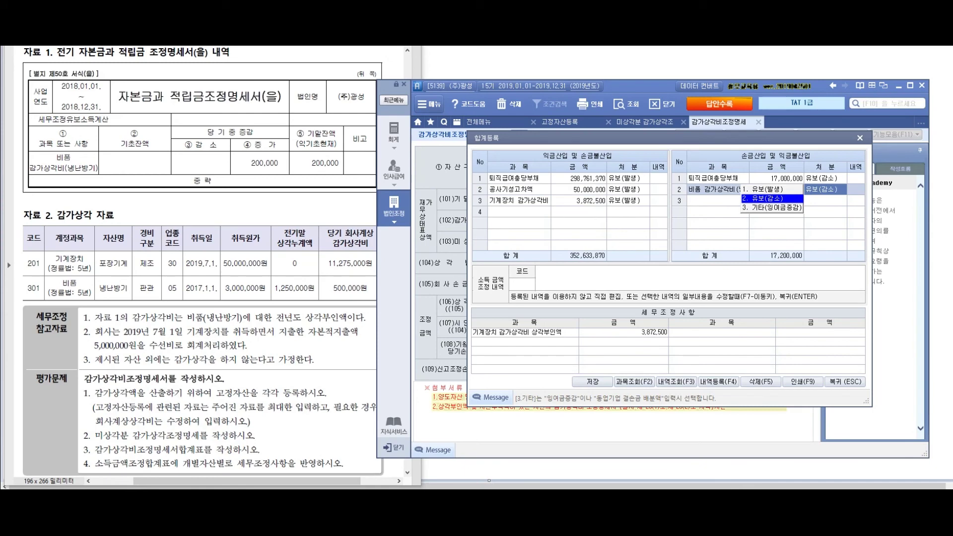
click(717, 189)
click(825, 178)
click(824, 189)
key(1)
click(825, 189)
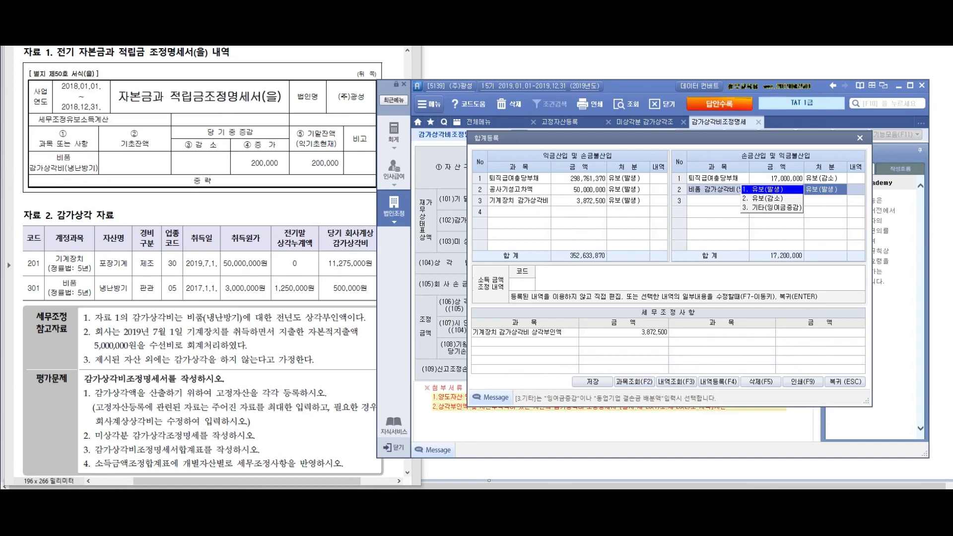
key(2)
click(824, 189)
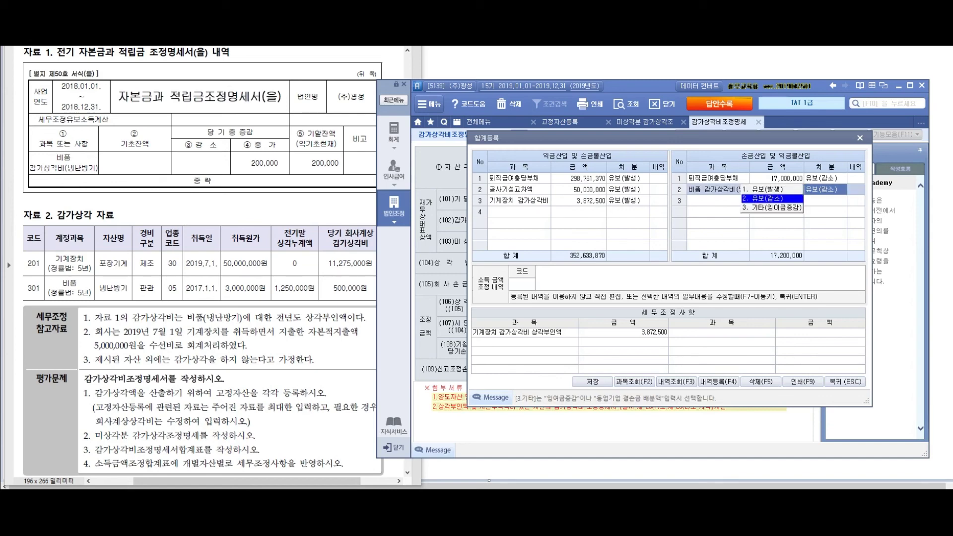
key(2)
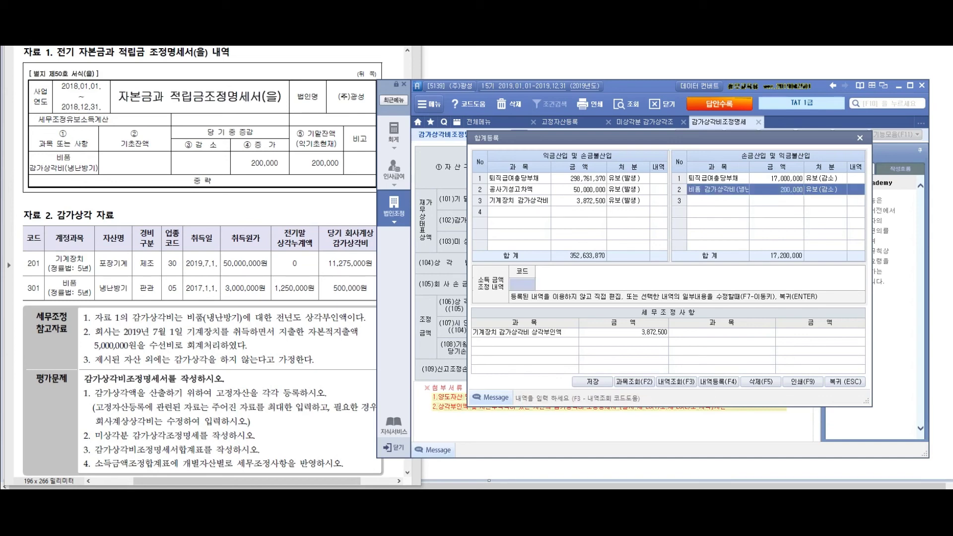
key(Return)
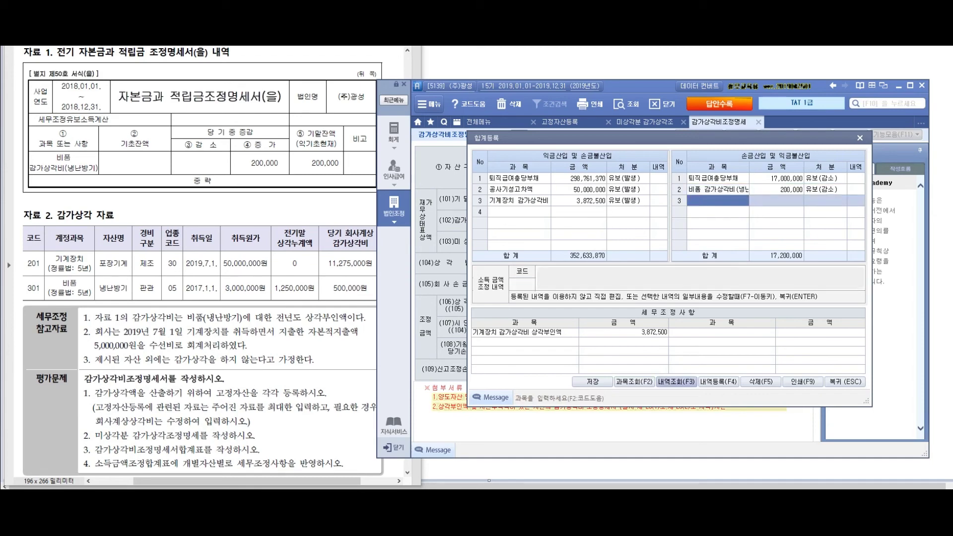
- Save the tax adjustments in 합계등록 and close the window
click(593, 382)
key(Return)
key(Escape)
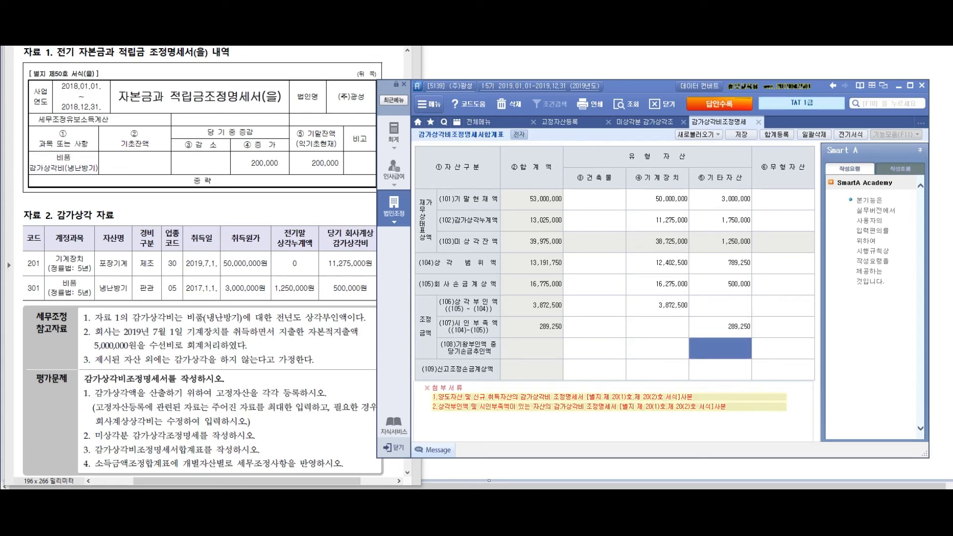
- Enter 200,000 as (108) 기왕부인액 중 당기손금추인액 for 기타자산 in the 감가상각비조정명세서합계표
text(2000000)
key(Return)
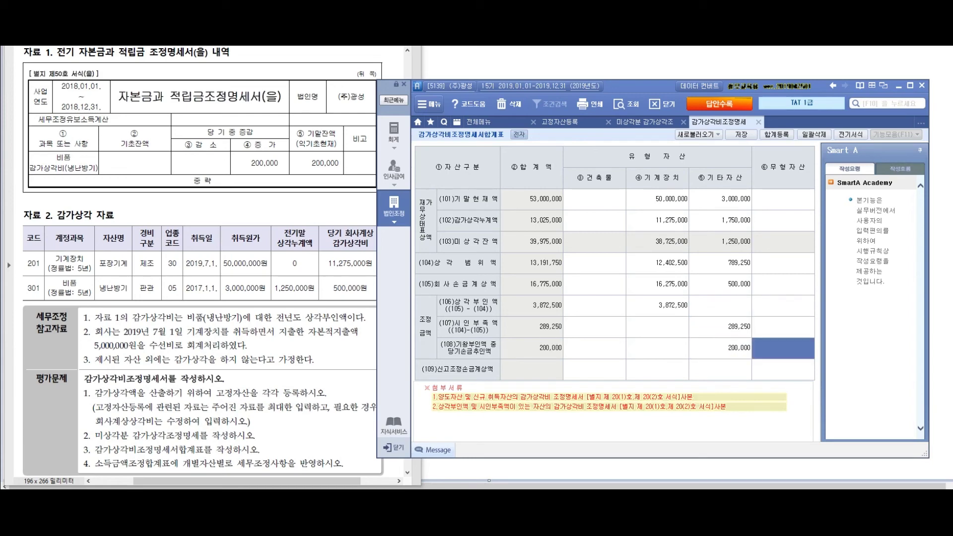
key(Left)
key(Up)
key(Down)
key(Up)
key(Down)
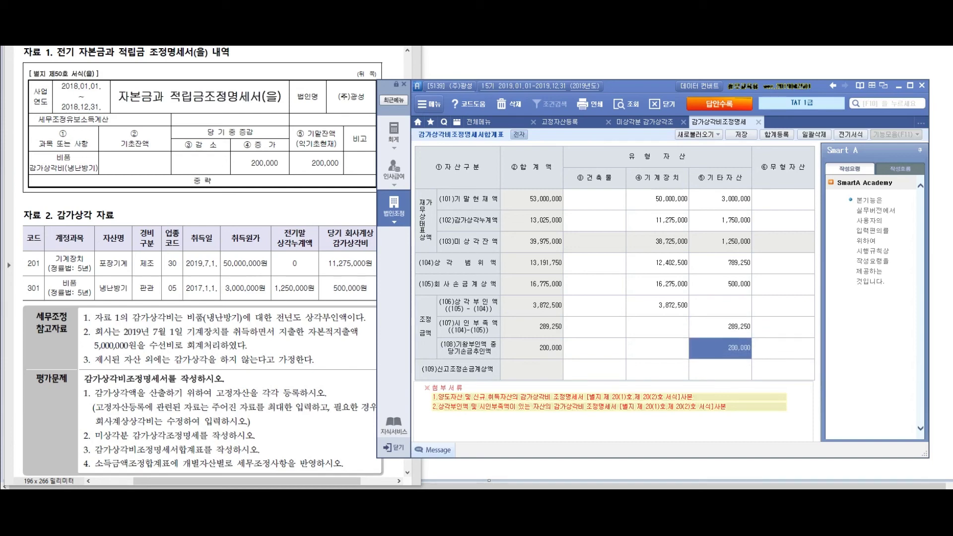
- Review the lower calculation rows for 포장기계 in the 미상각분 감가상각조정명세 and return to the 감가상각비조정명세서합계표
click(644, 121)
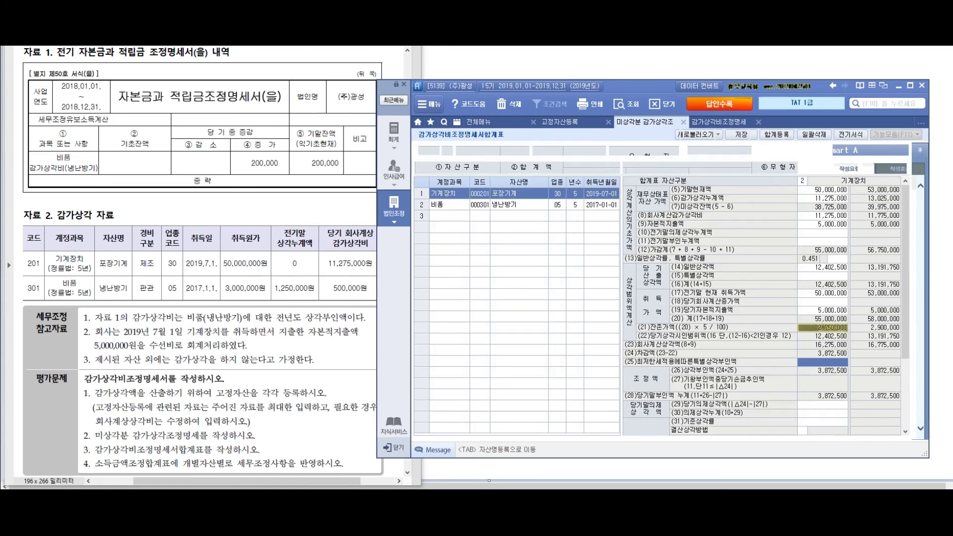
click(822, 422)
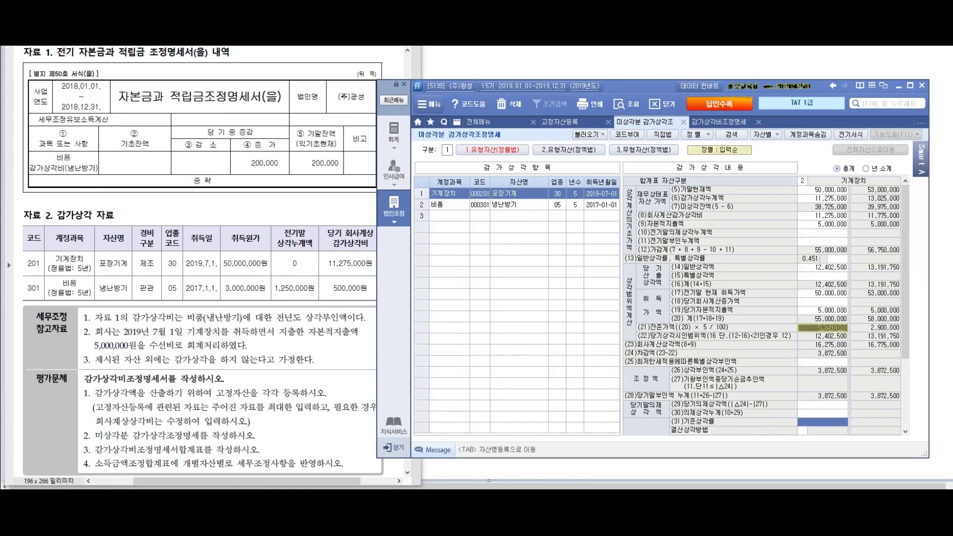
scroll(765, 306, down, 4)
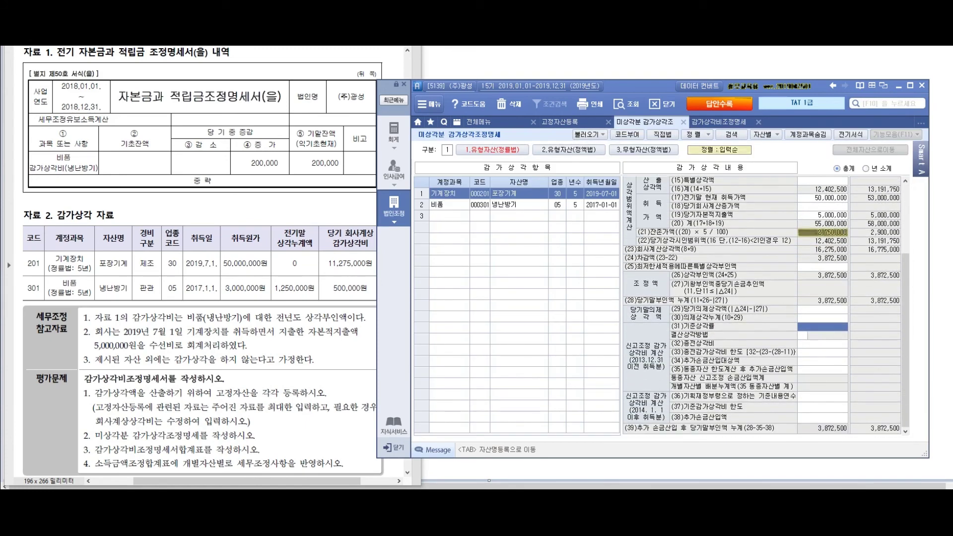
key(ctrl+Tab)
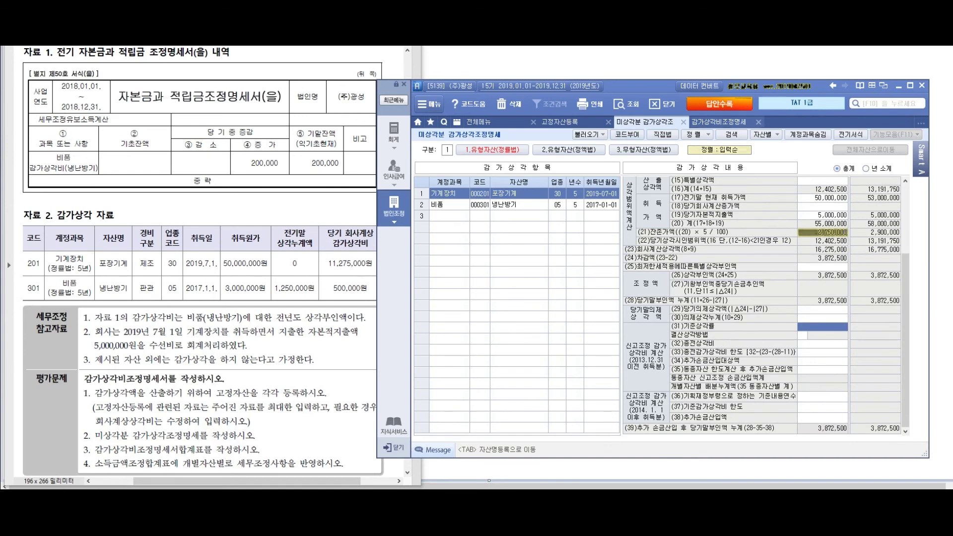
click(720, 348)
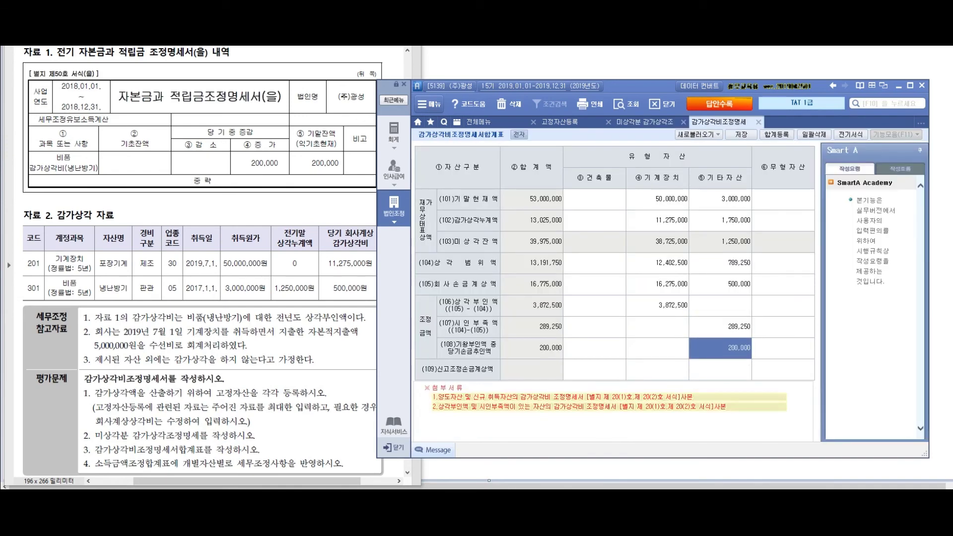
- Check row (108) 기왕부인액 중 당기손금추인액 for 기타자산 against the prior-year 자본금과 적립금조정명세서(을) in the exercise document
key(Return)
drag(428, 348, 497, 348)
drag(709, 348, 797, 348)
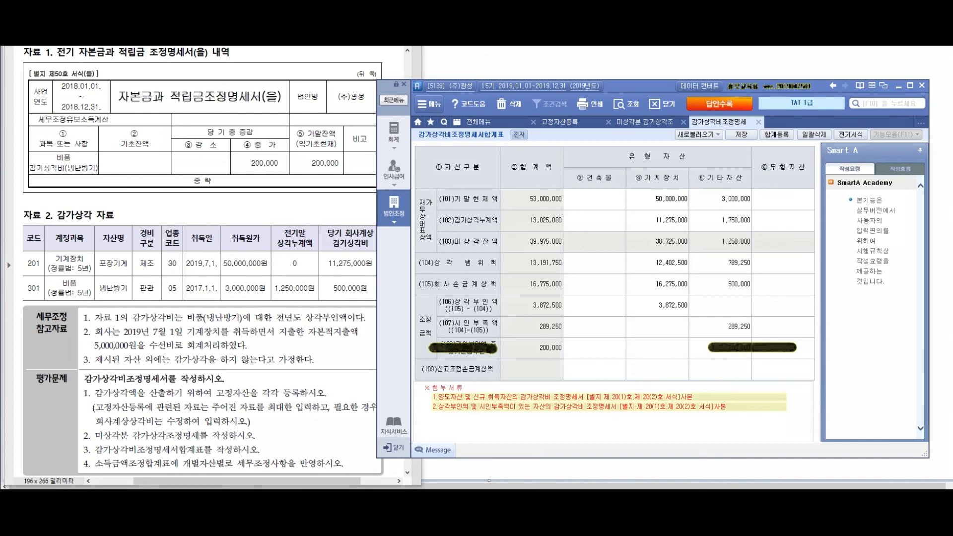
key(Escape)
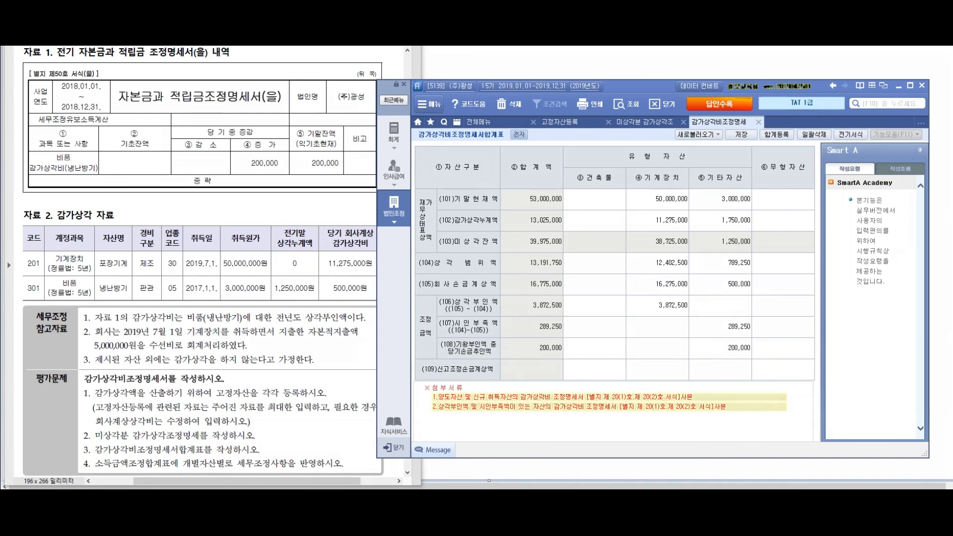
click(720, 348)
key(alt+Tab)
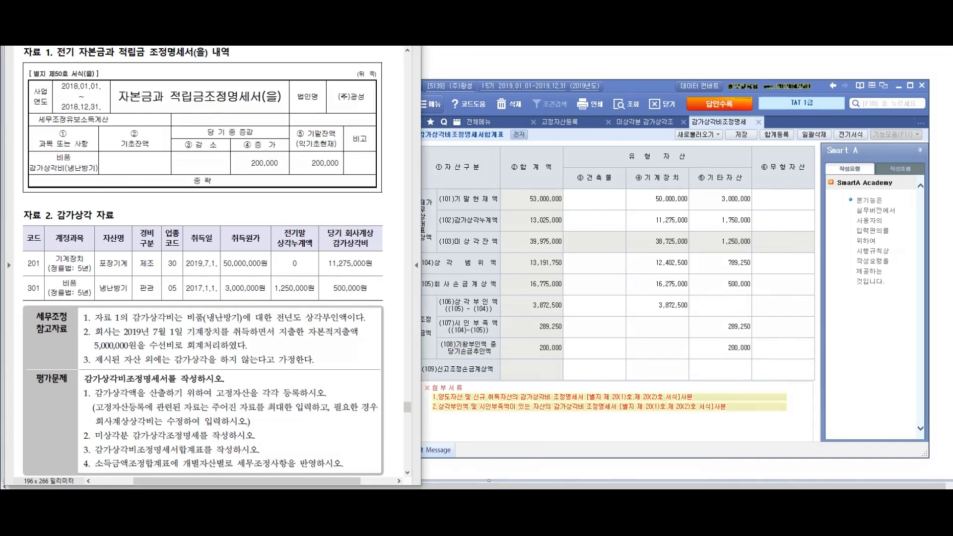
scroll(202, 263, up, 1)
key(alt+Tab)
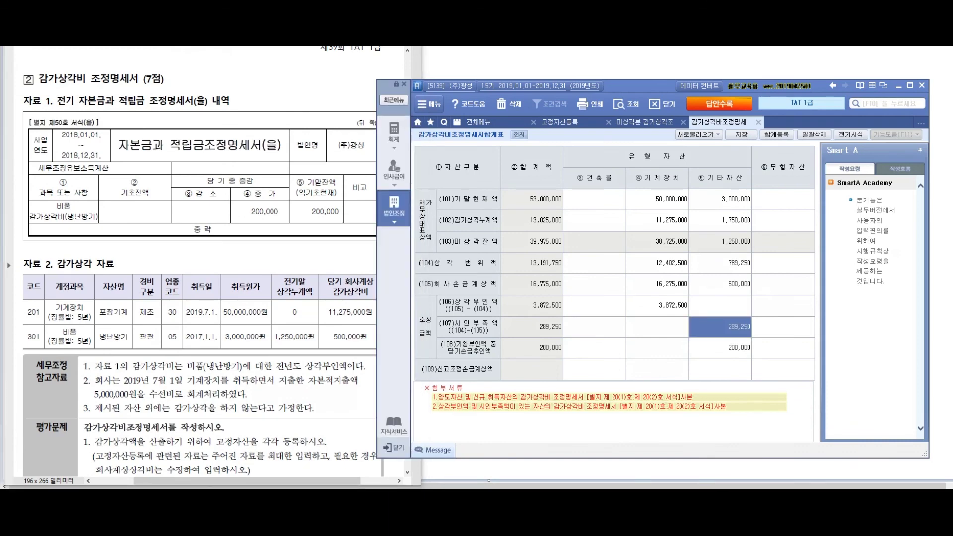
- Compare the (107) 시인부족액 and (108) 기왕부인액 중 당기손금추인액 of 기타자산 with the exercise data
click(720, 326)
click(720, 348)
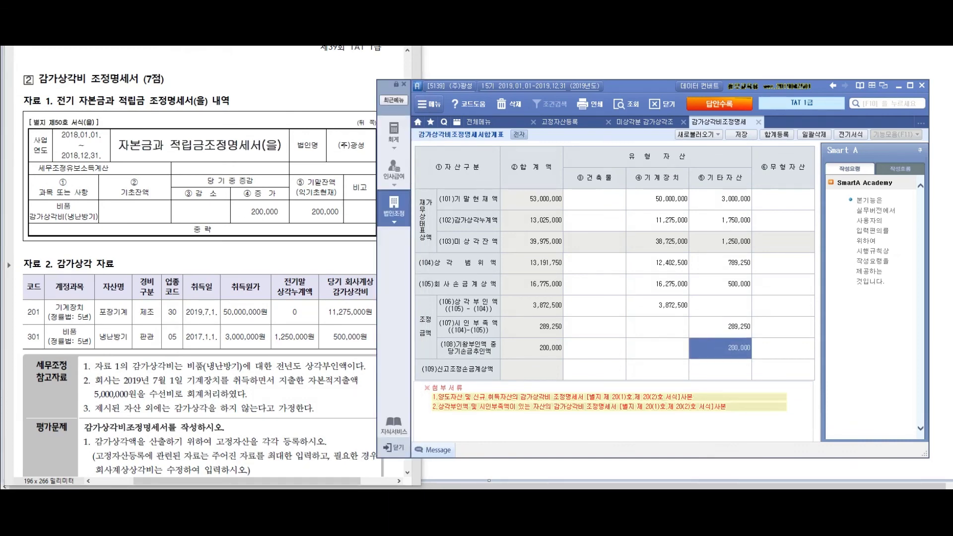
click(777, 134)
key(Escape)
key(alt+Tab)
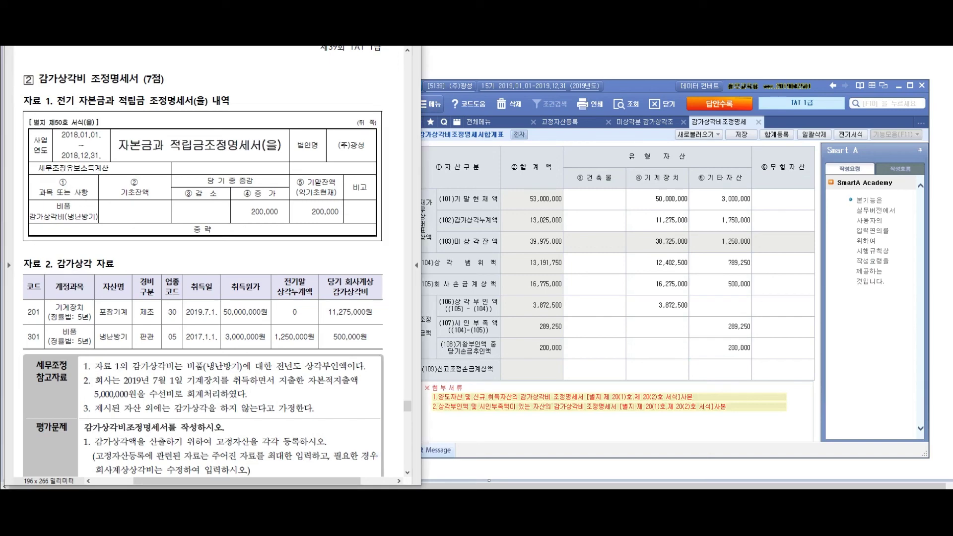
key(alt+Tab)
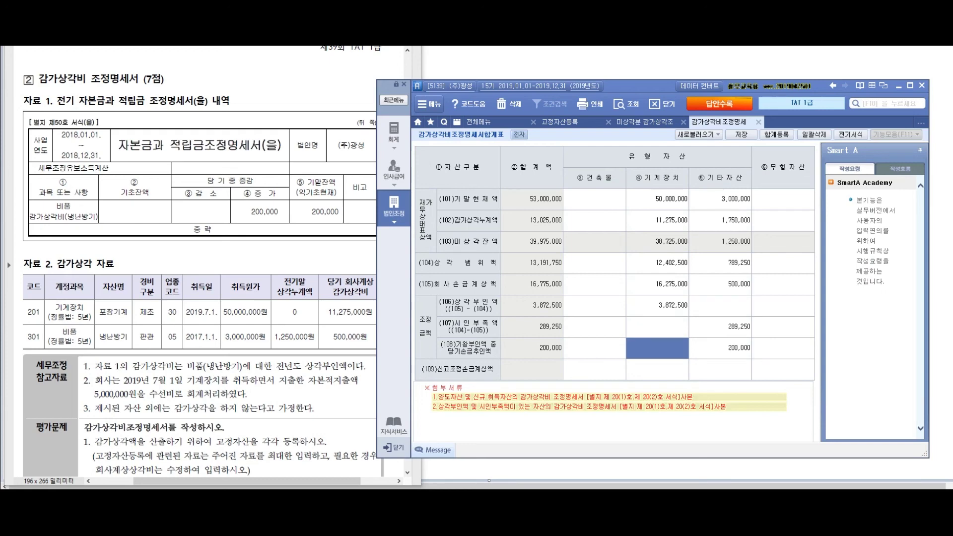
- Revisit the 미상각분 감가상각조정명세 and 고정자산등록, then recheck rows (107) and (108) for 기타자산 in the 합계표
click(645, 122)
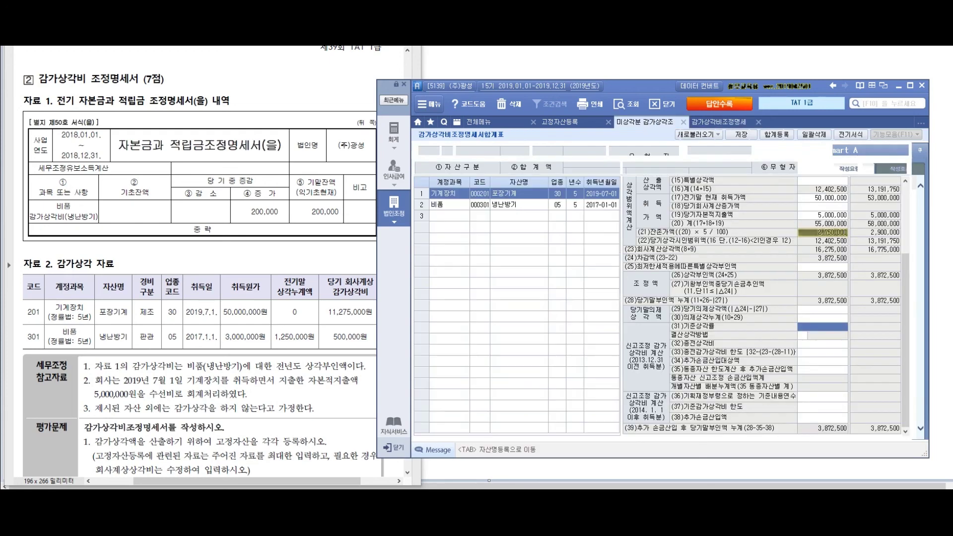
click(566, 124)
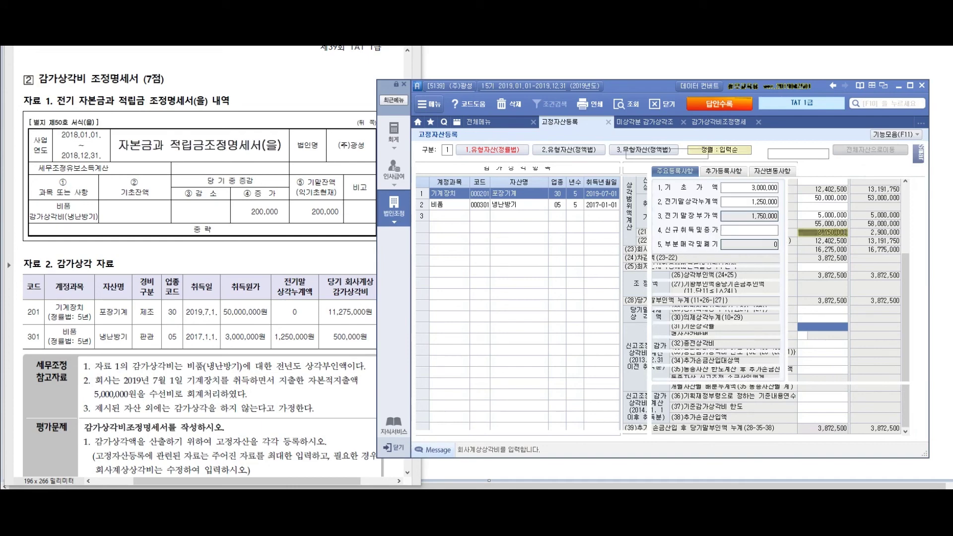
click(719, 122)
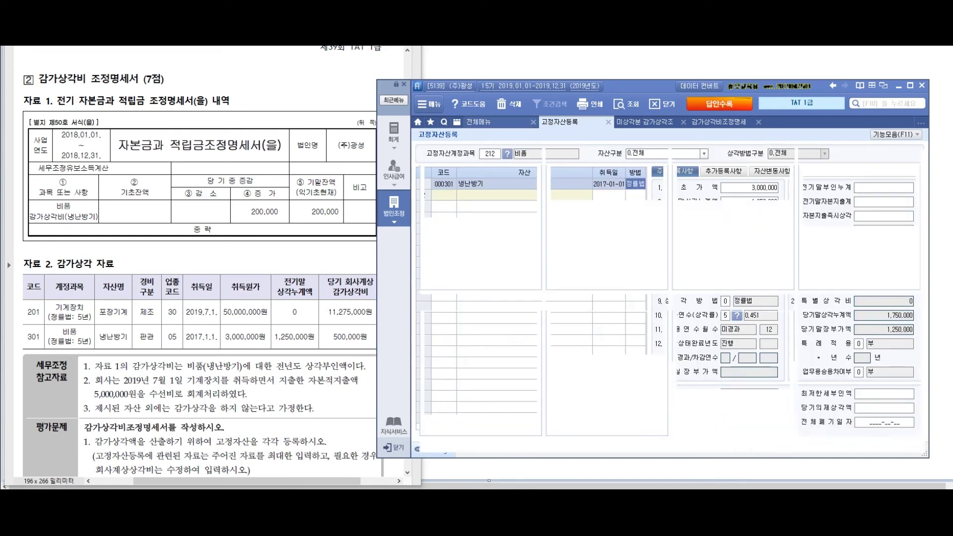
click(719, 347)
click(720, 326)
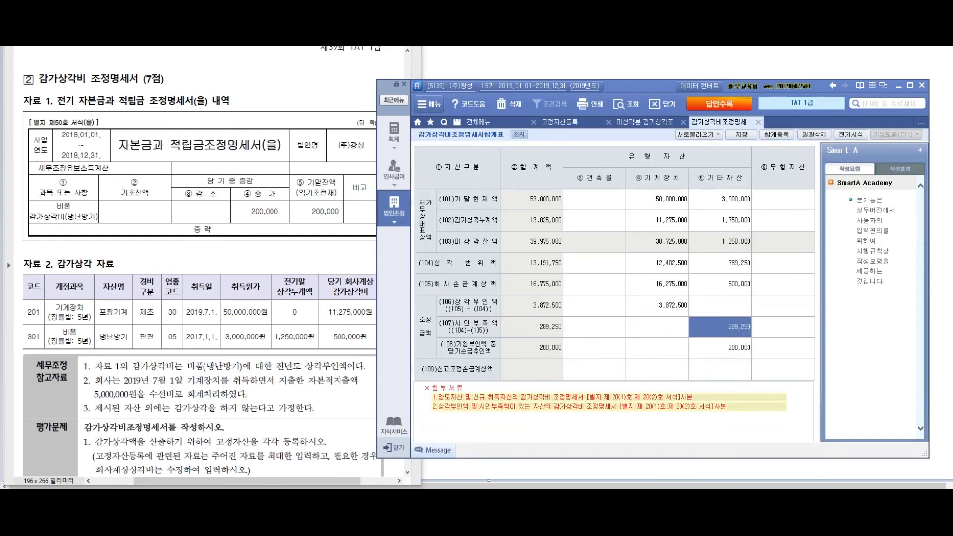
click(720, 348)
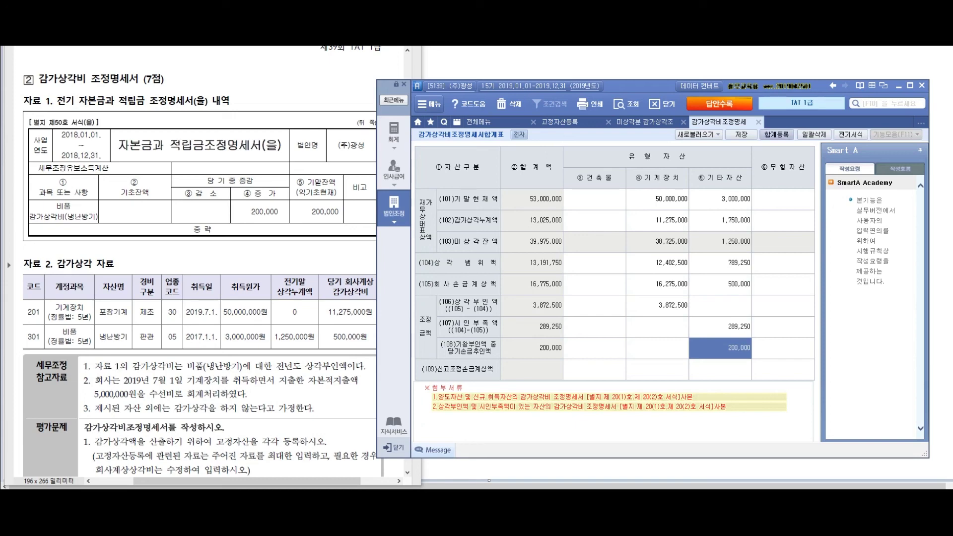
- Review the registered tax adjustments in 합계등록, close it, and reread the 평가문제 requirements in the exercise document
click(776, 135)
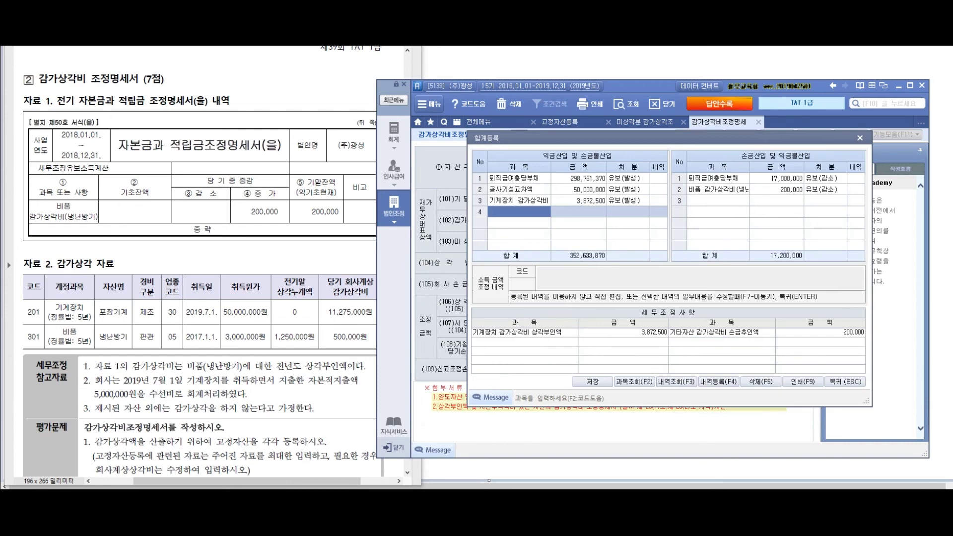
click(846, 382)
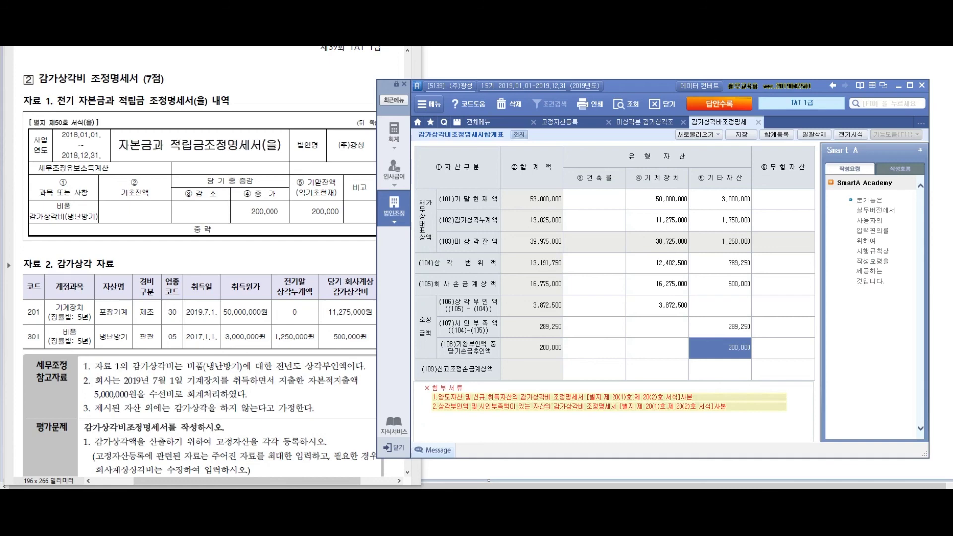
key(alt+Tab)
scroll(203, 264, down, 2)
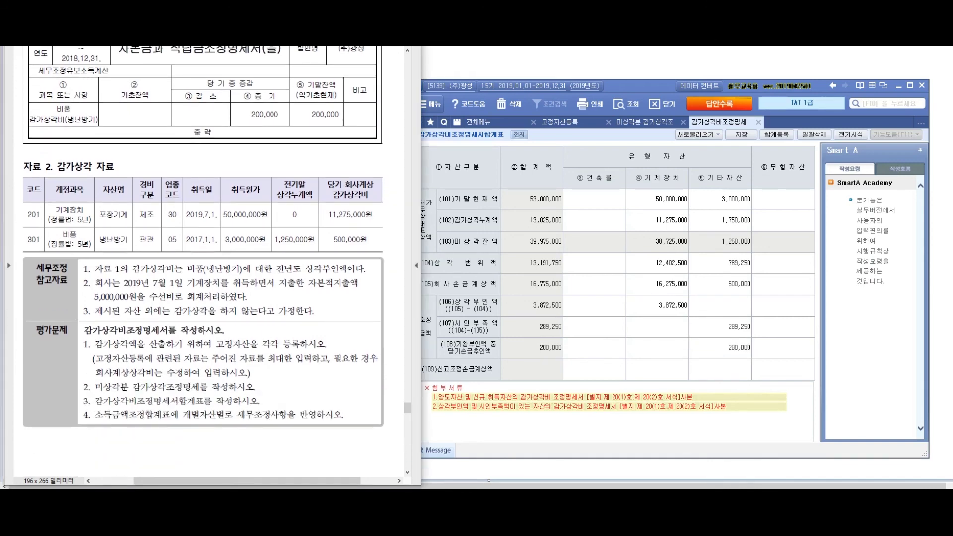